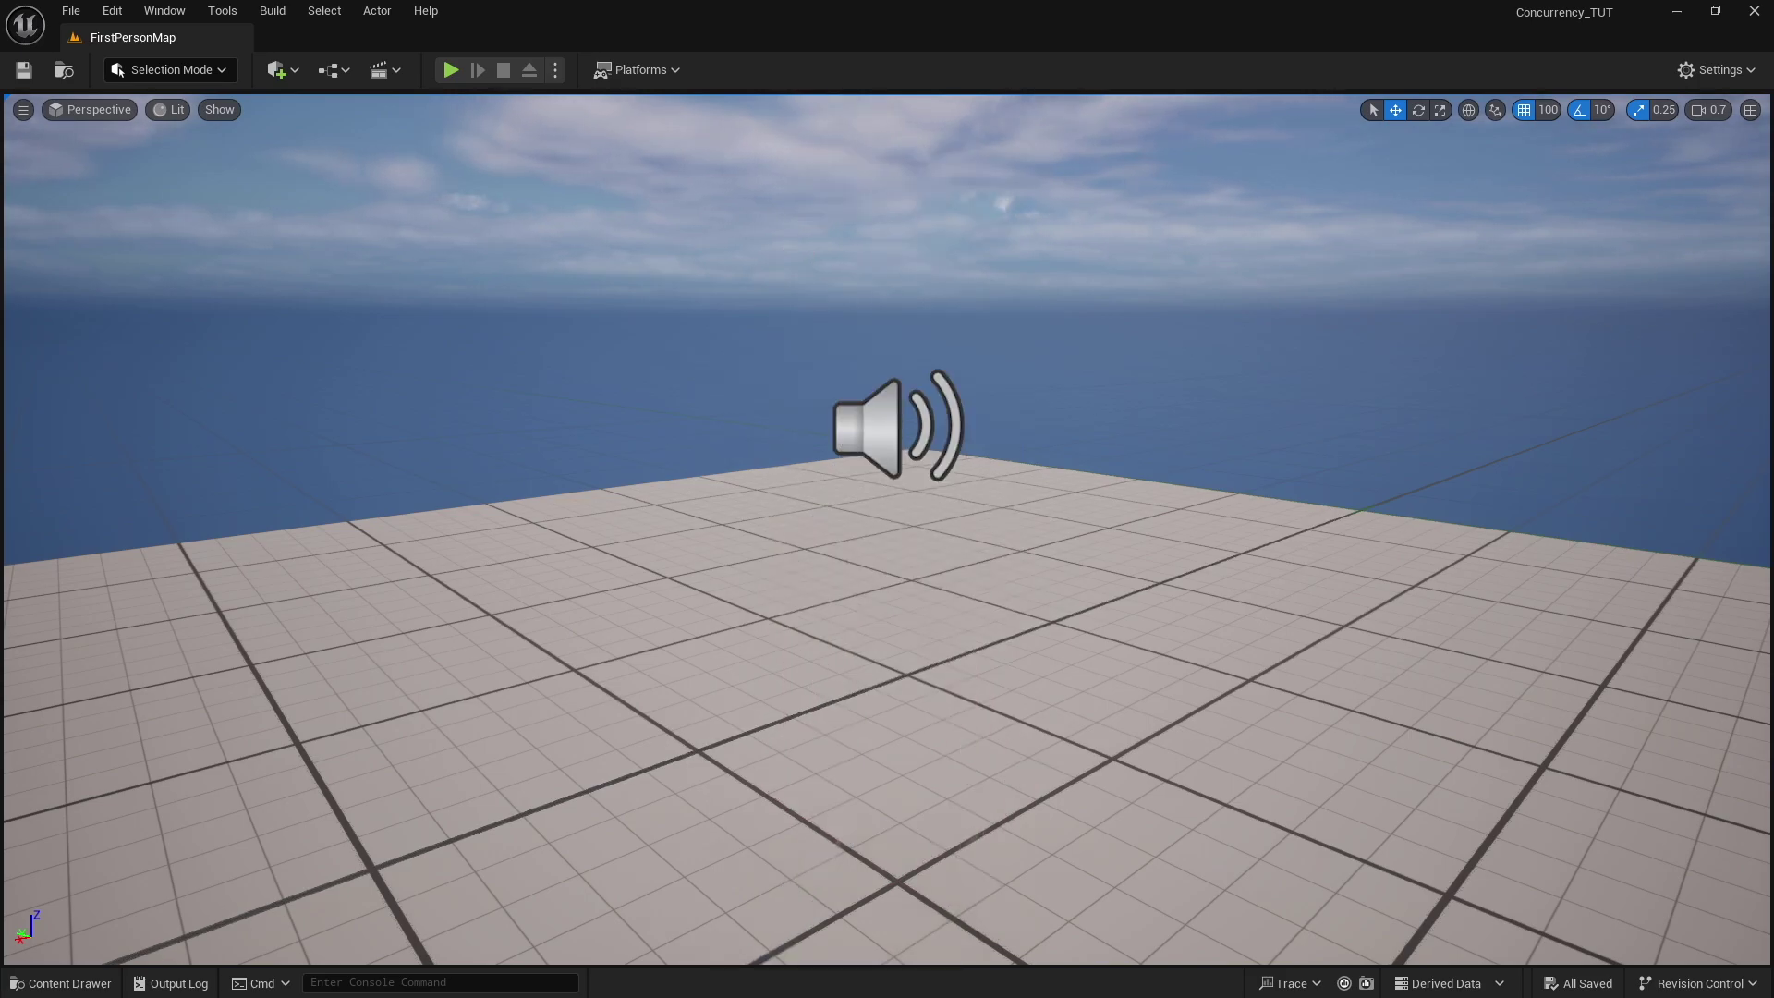
Select the sound actor on the character standing in FirstPersonMap.
click(894, 435)
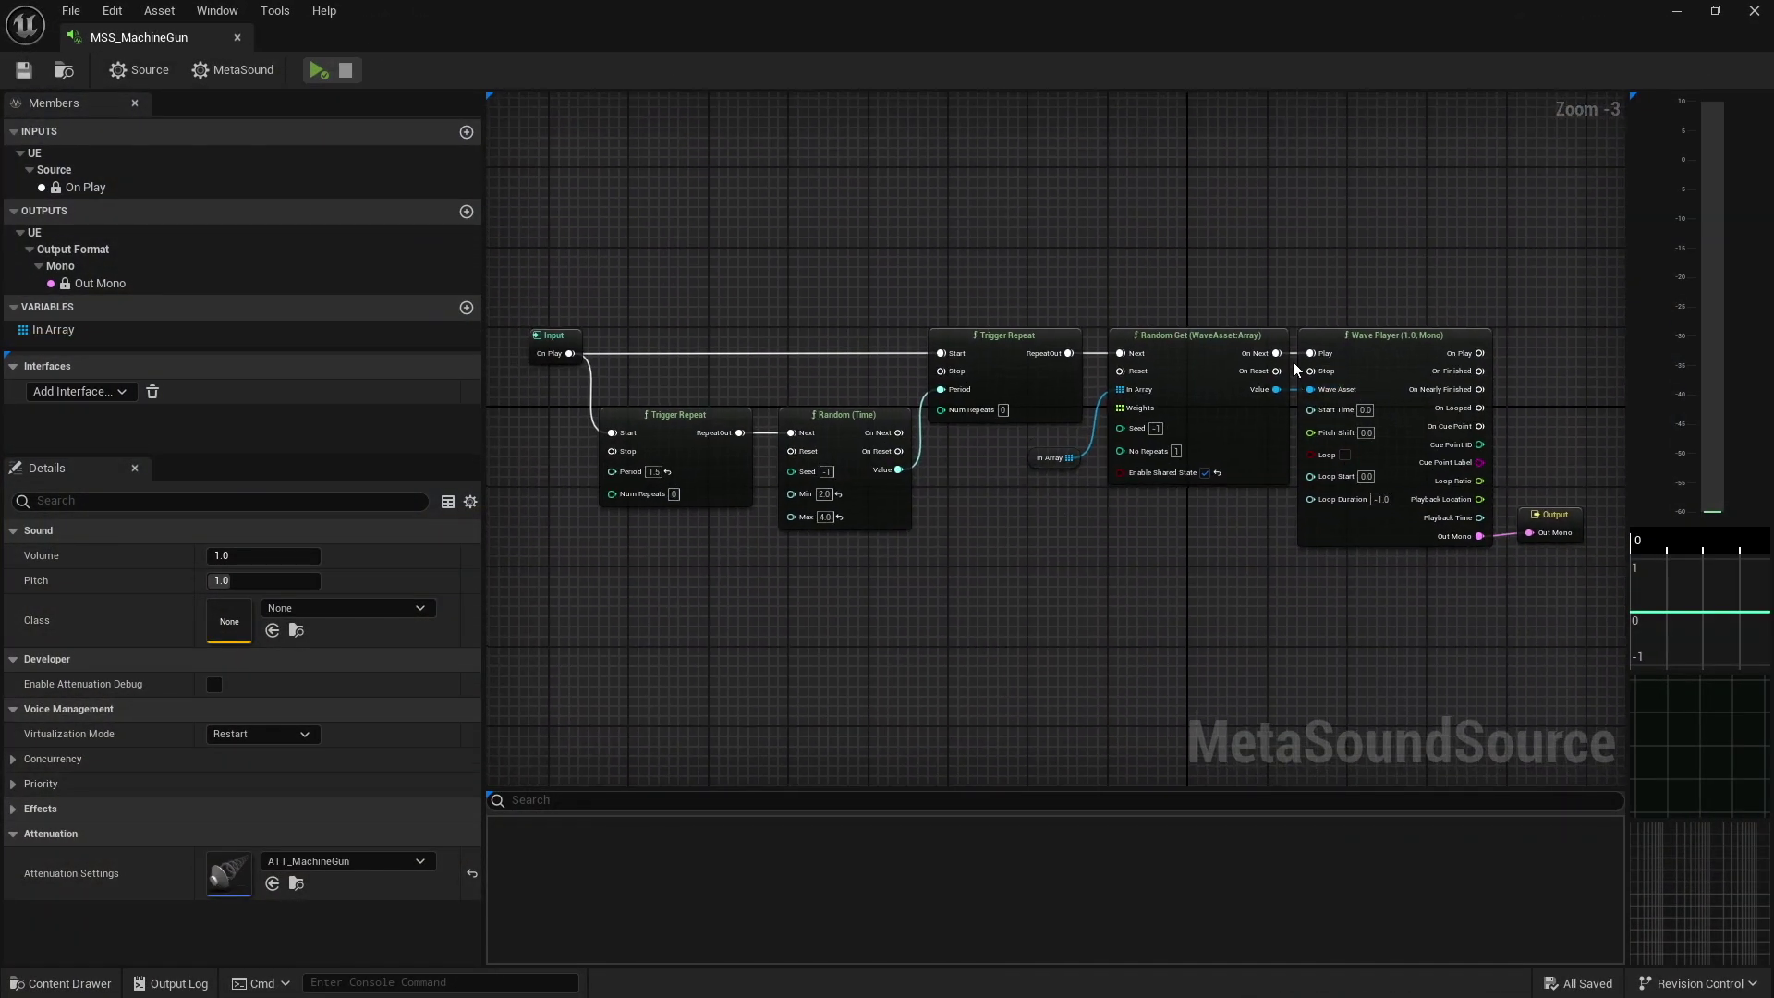
mouse_move(1331, 277)
right_down()
mouse_move(1288, 278)
mouse_move(1330, 279)
right_up()
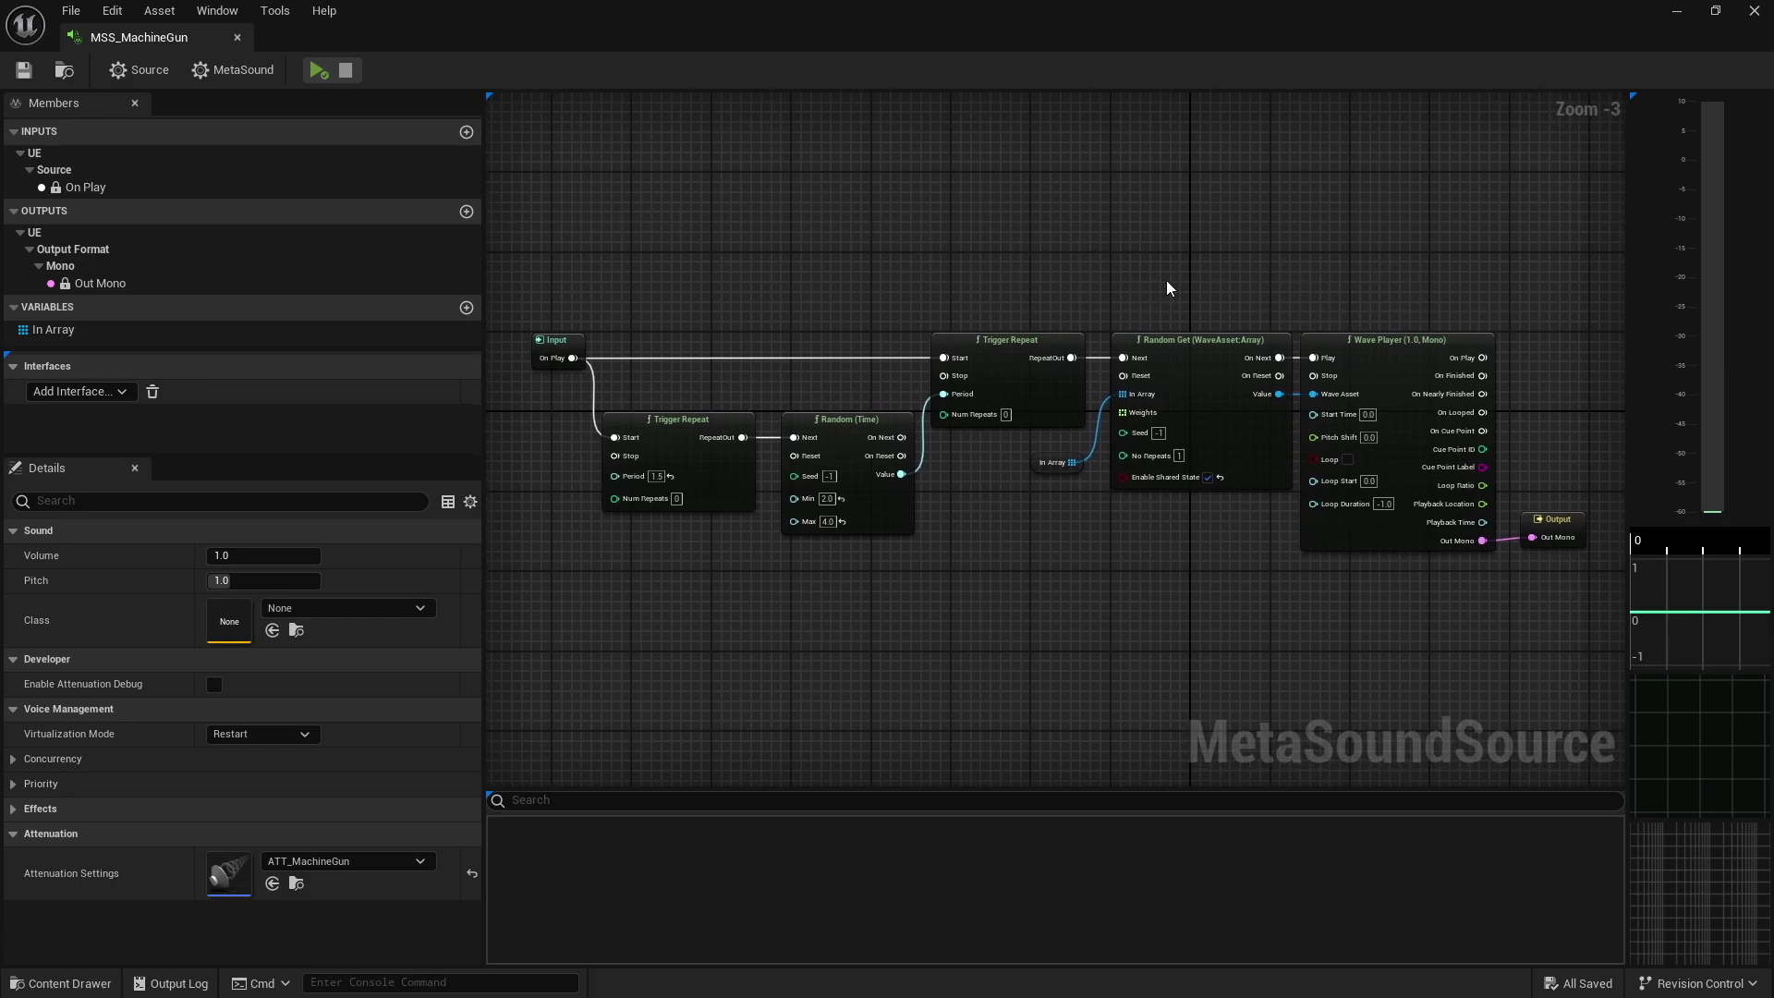
drag(1168, 289, 1538, 532)
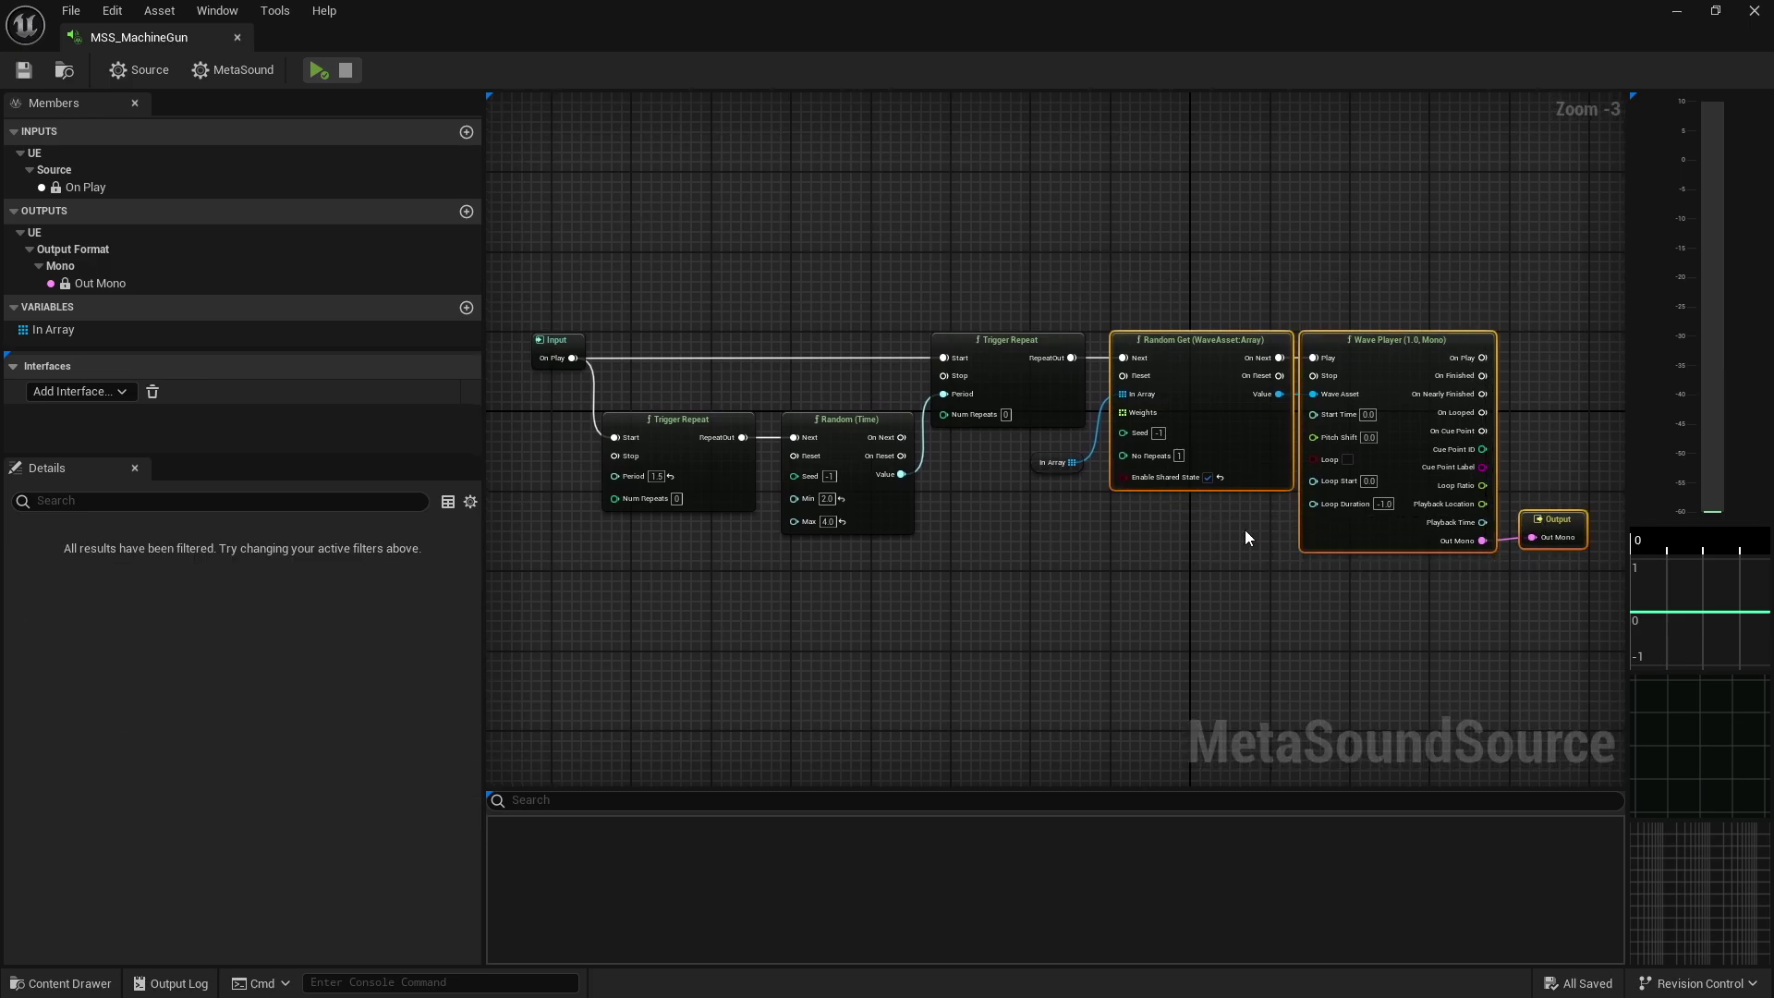
click(1036, 462)
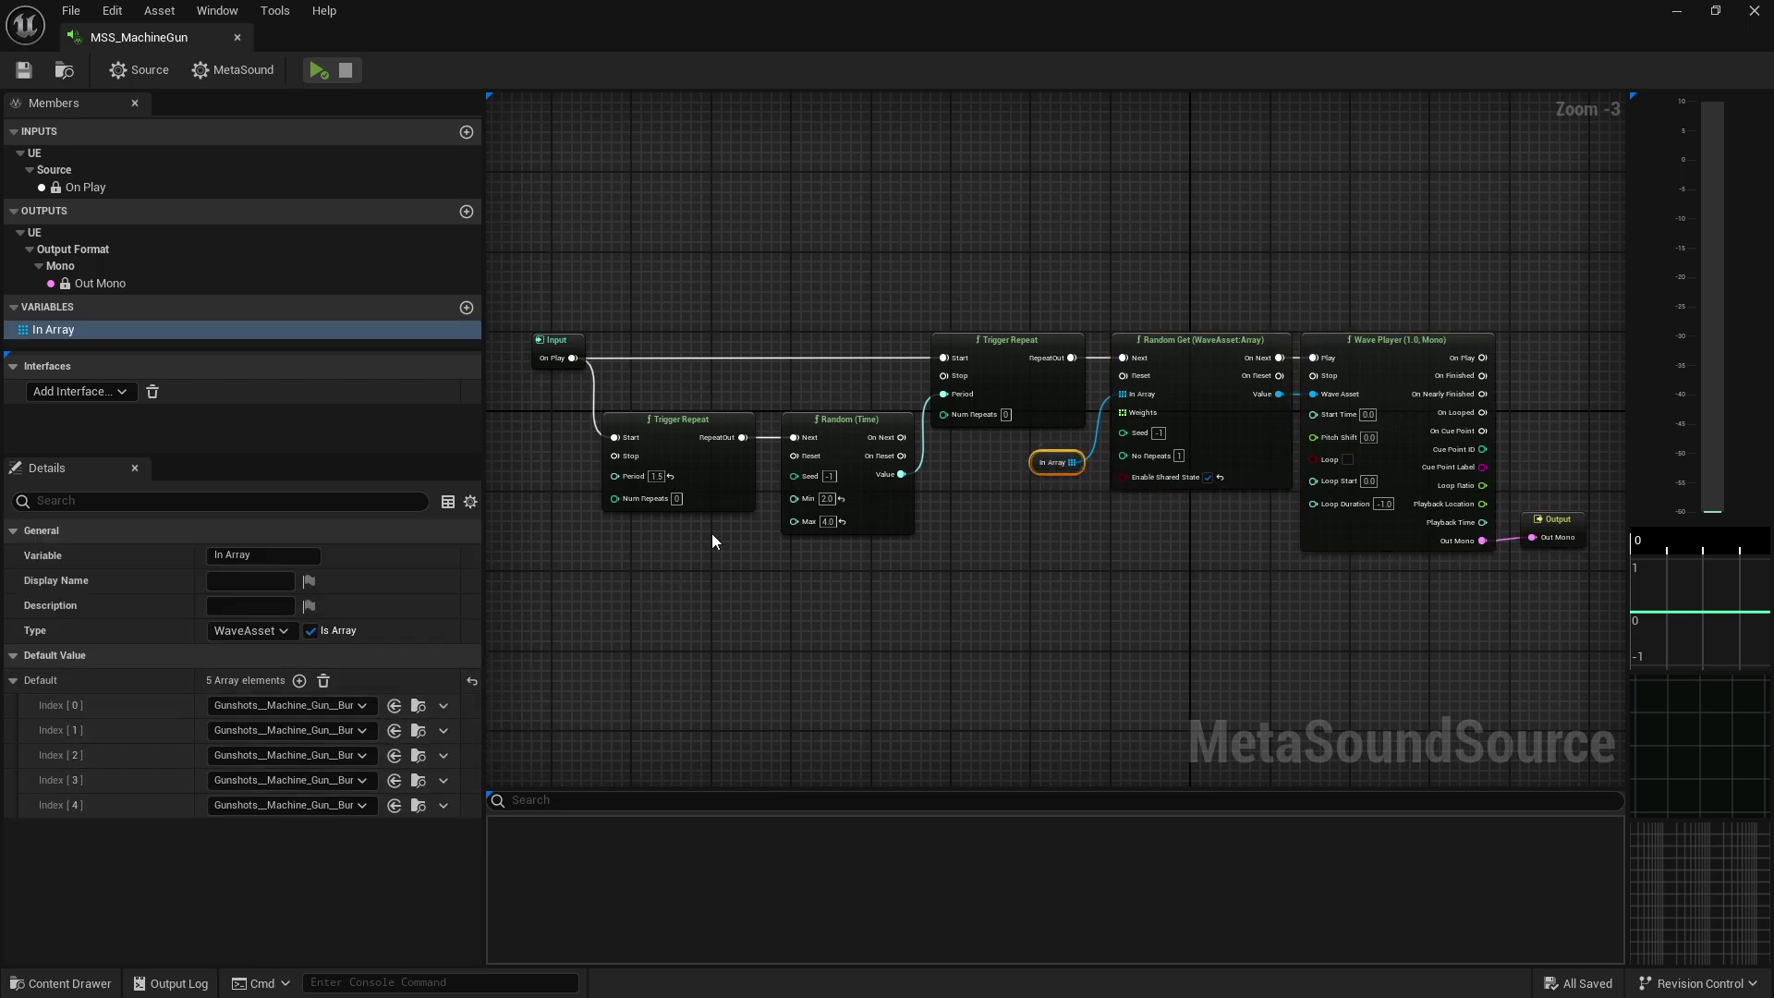
drag(553, 302, 974, 541)
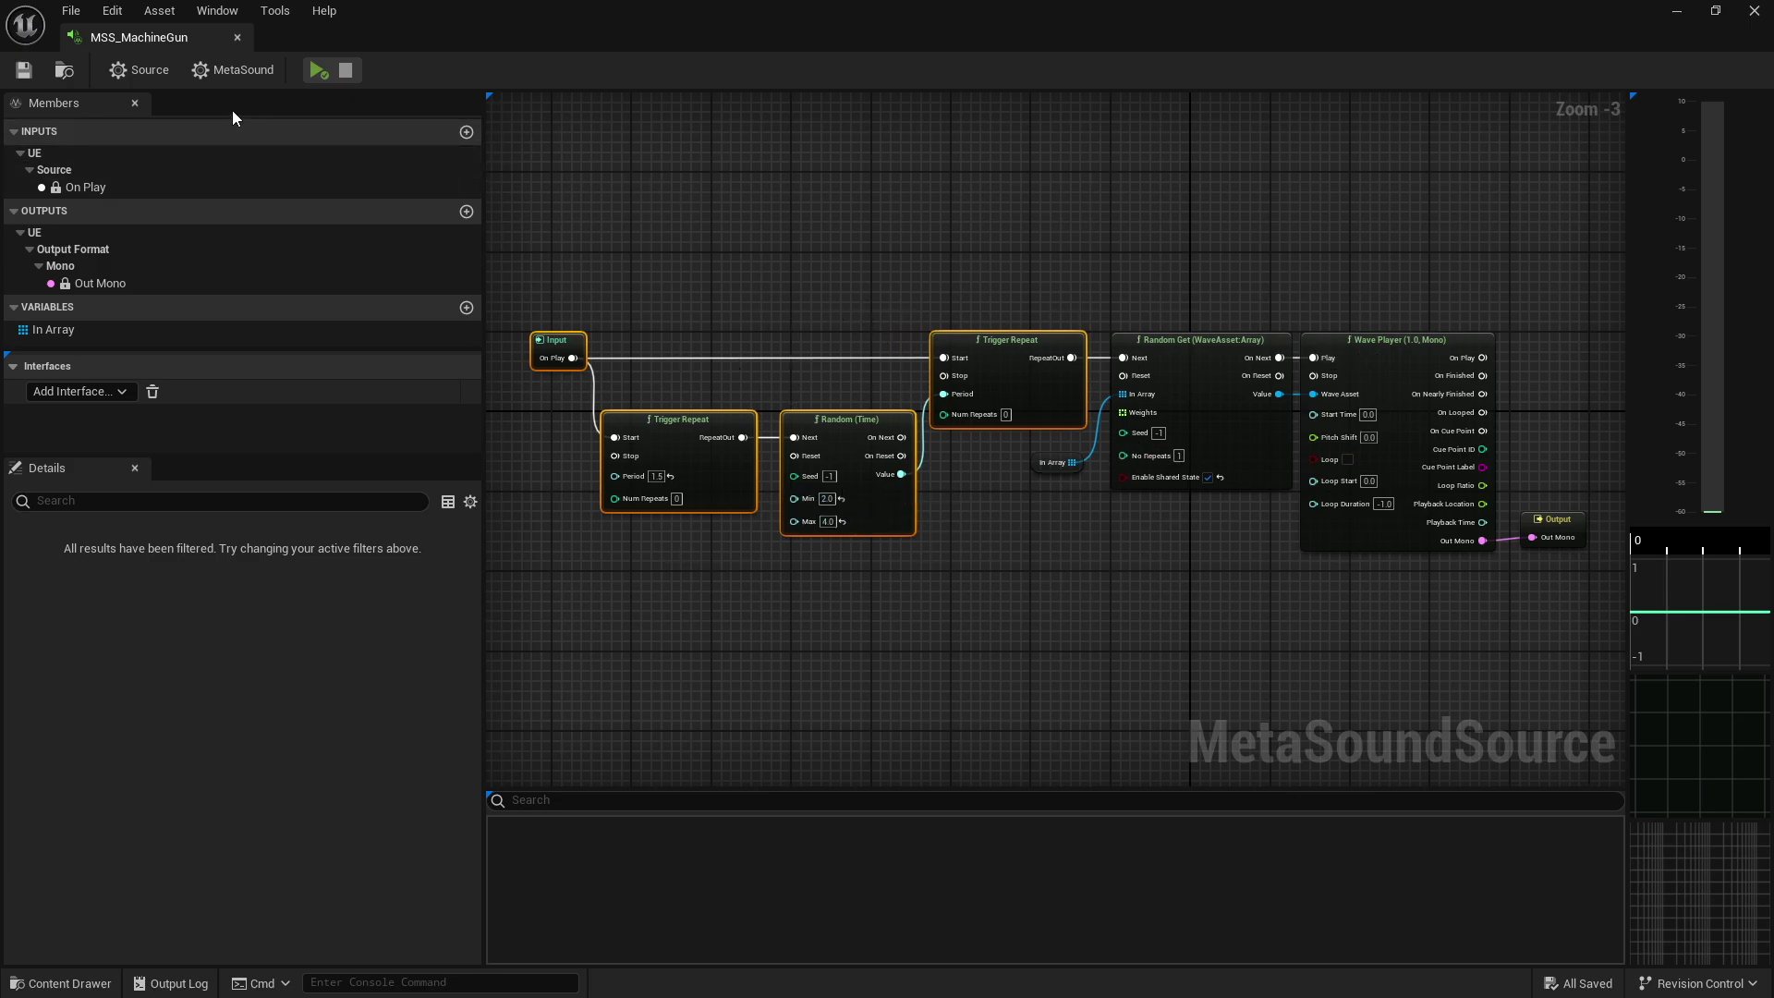
click(314, 70)
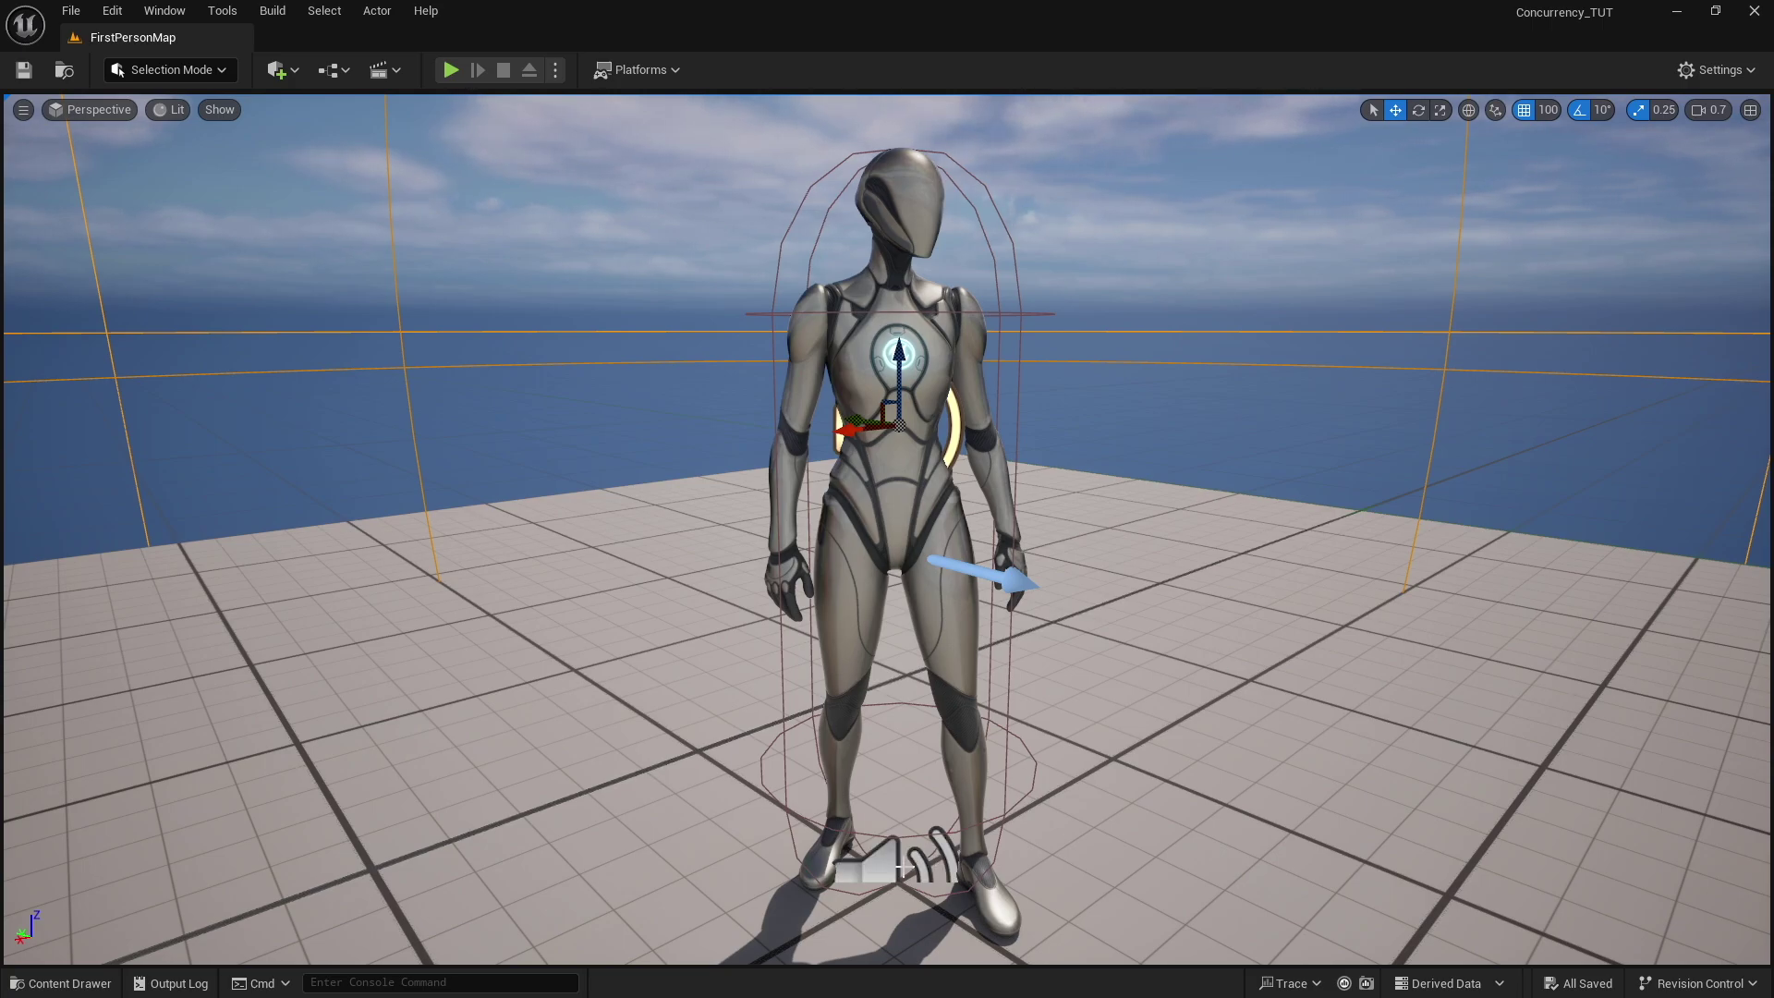
click(905, 866)
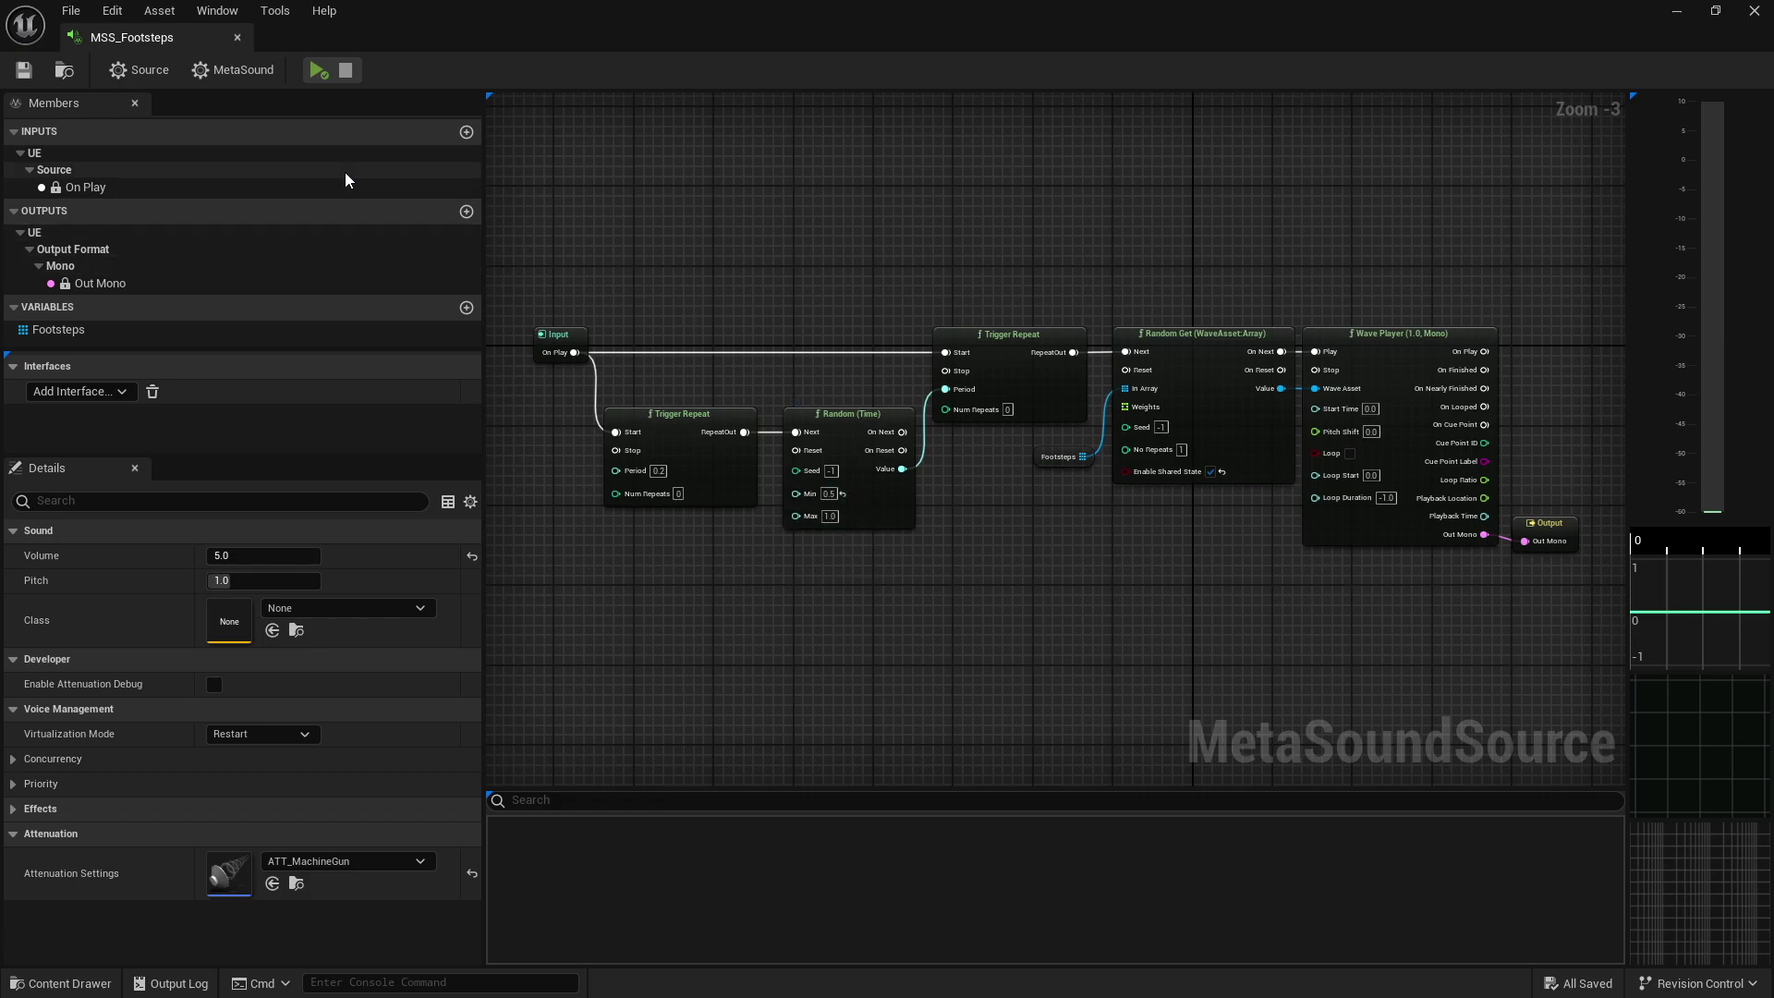
click(320, 72)
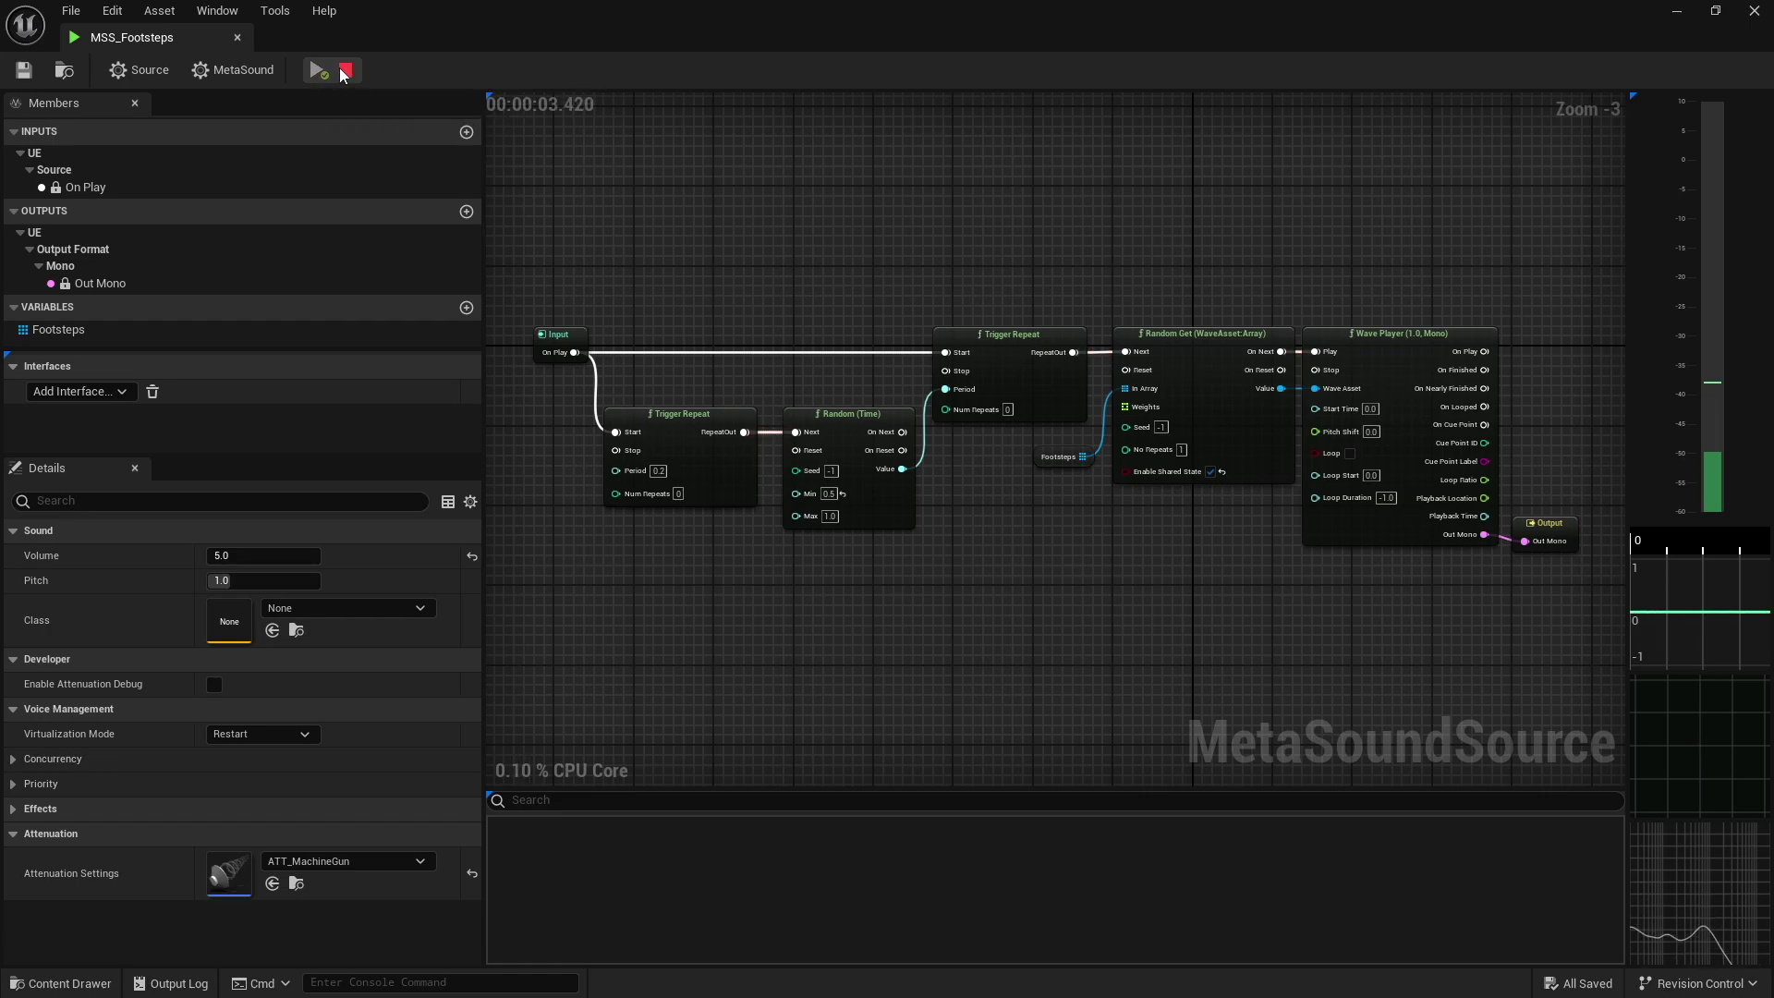
click(345, 71)
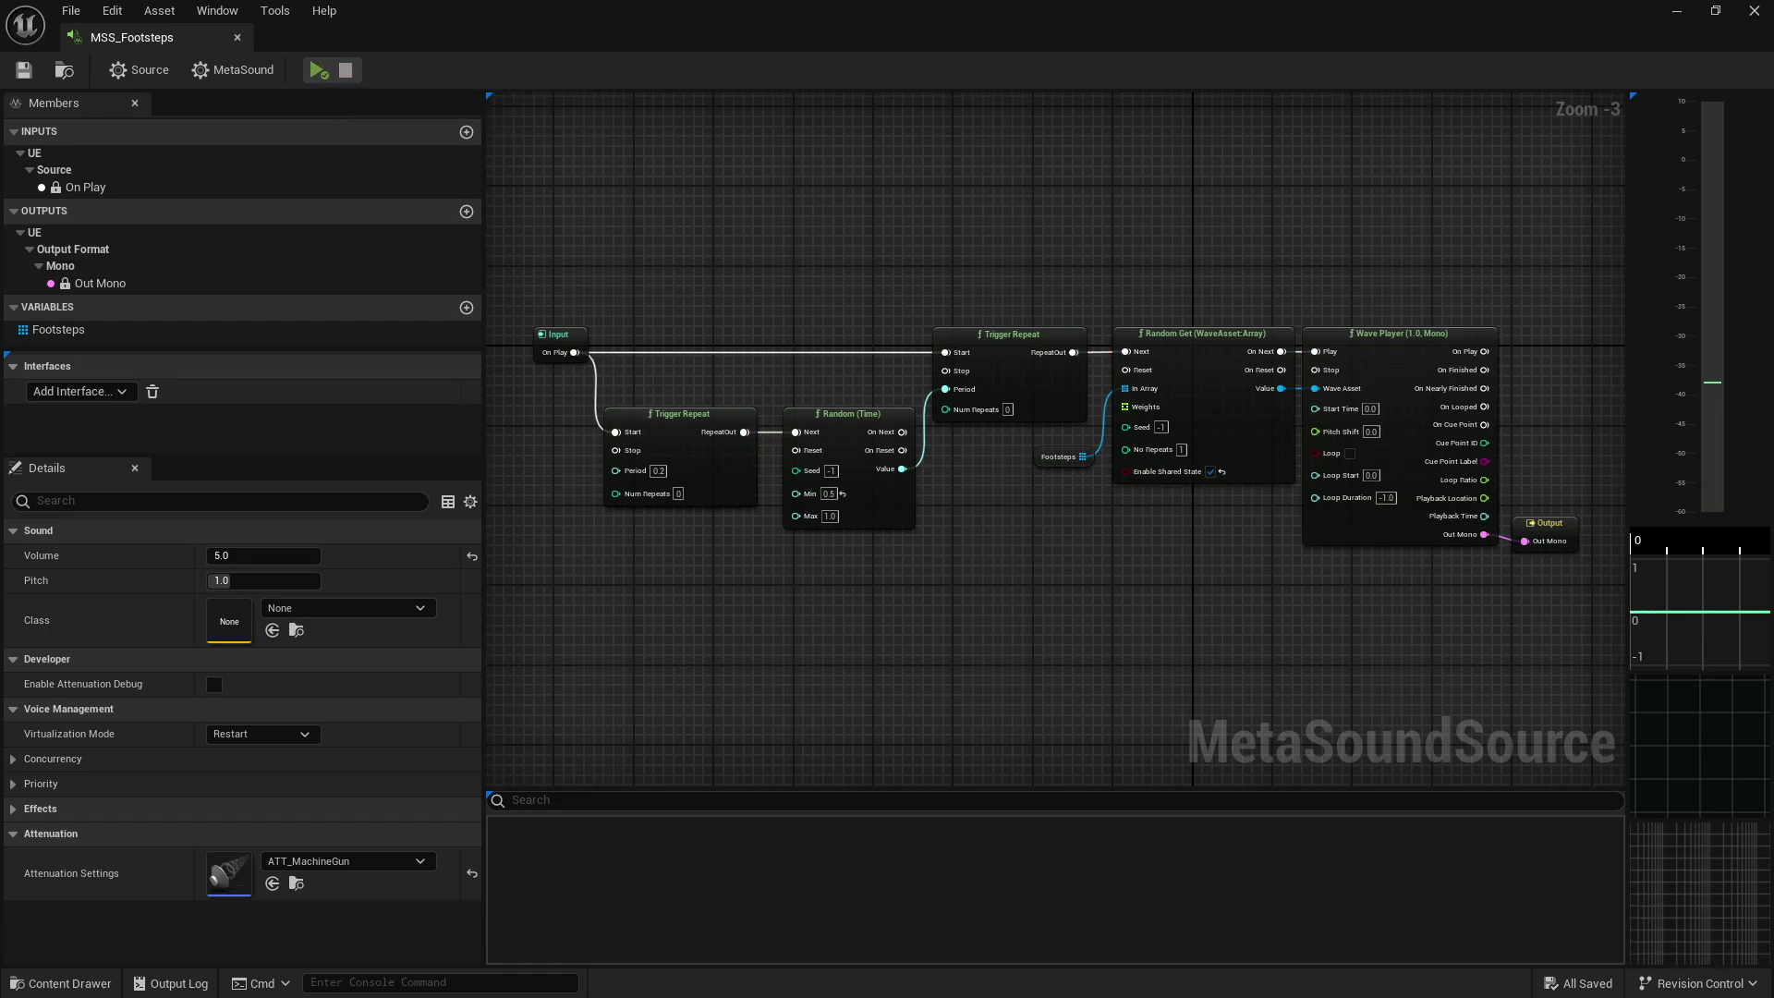
click(1754, 12)
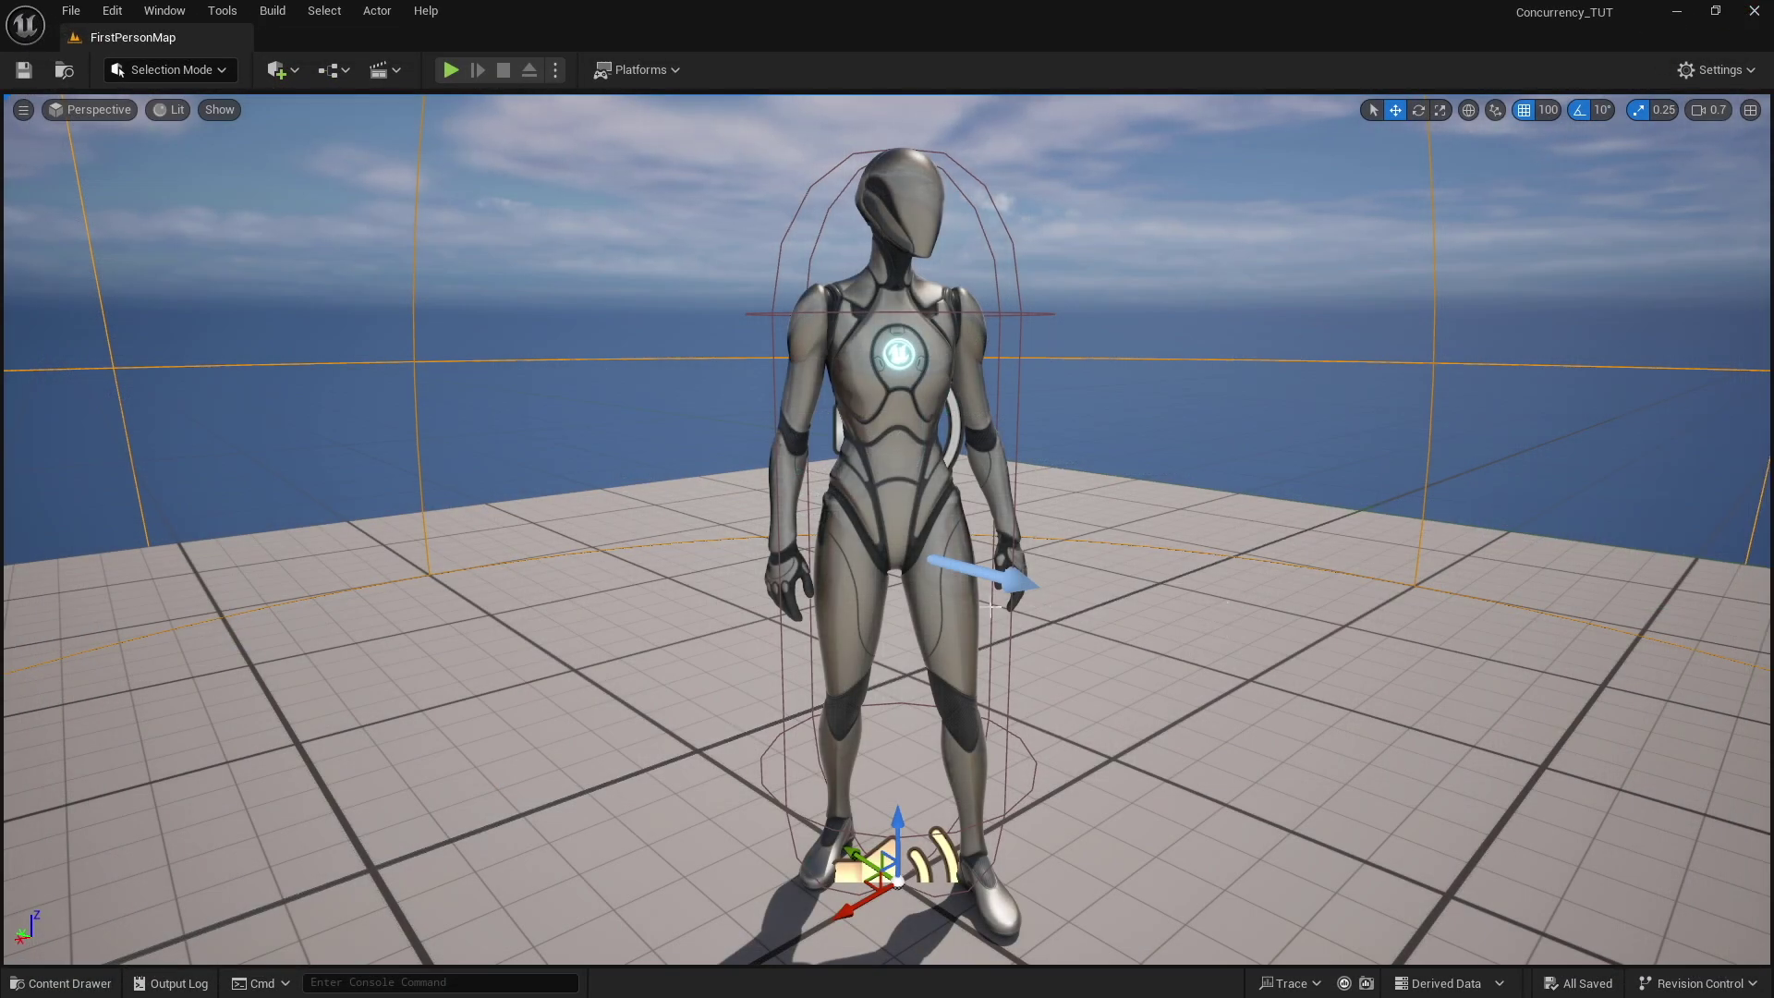
Select the character actor, then its chest component and the audio component at its feet.
click(893, 383)
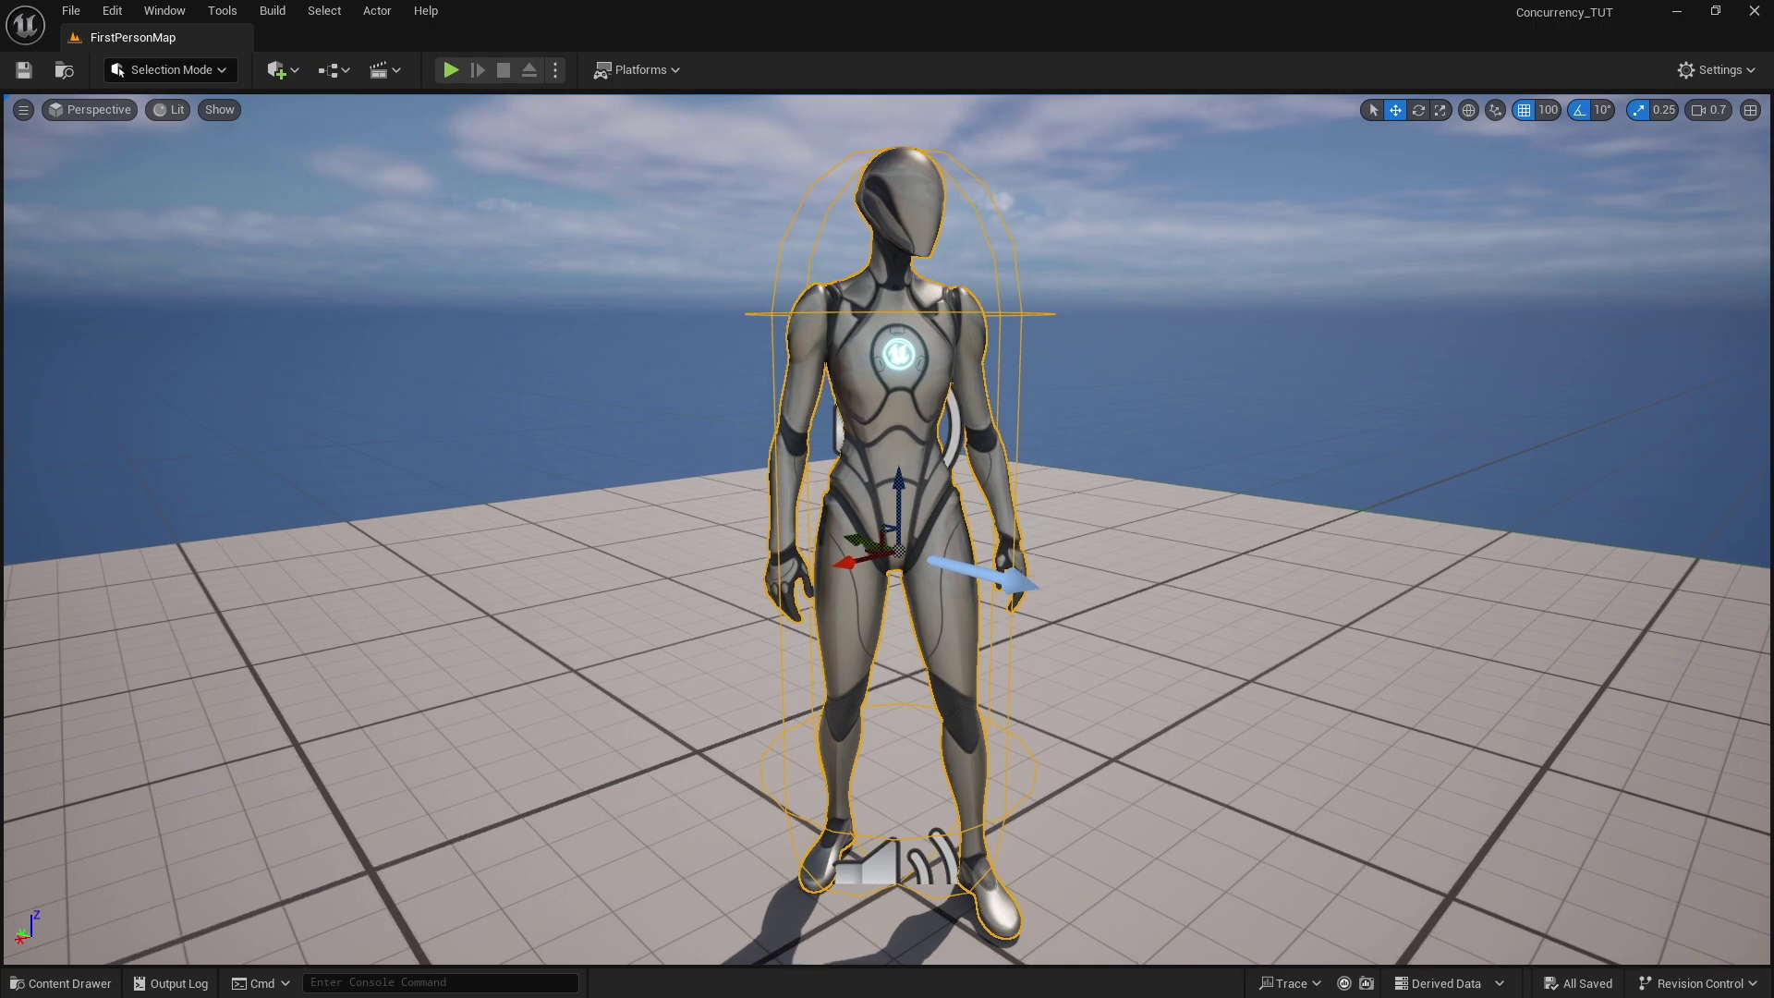
click(843, 427)
click(899, 874)
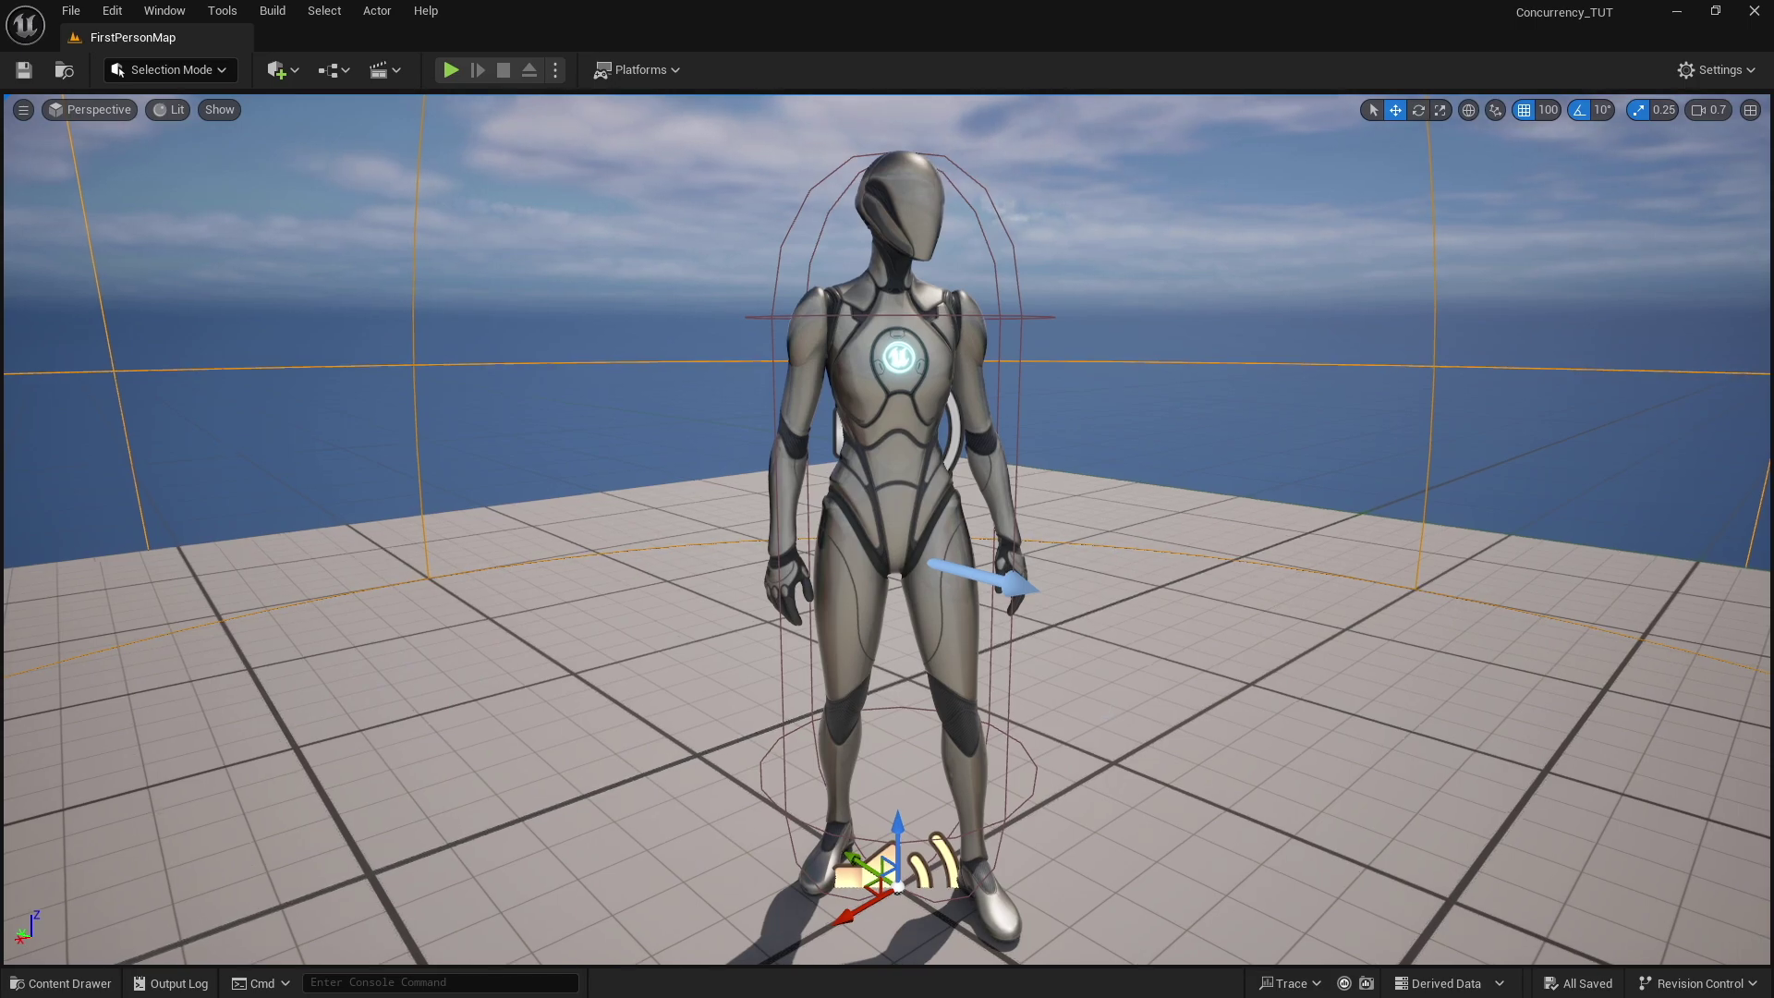
Pull the viewport camera back and angle it to frame the whole 100-character grid.
key(s)
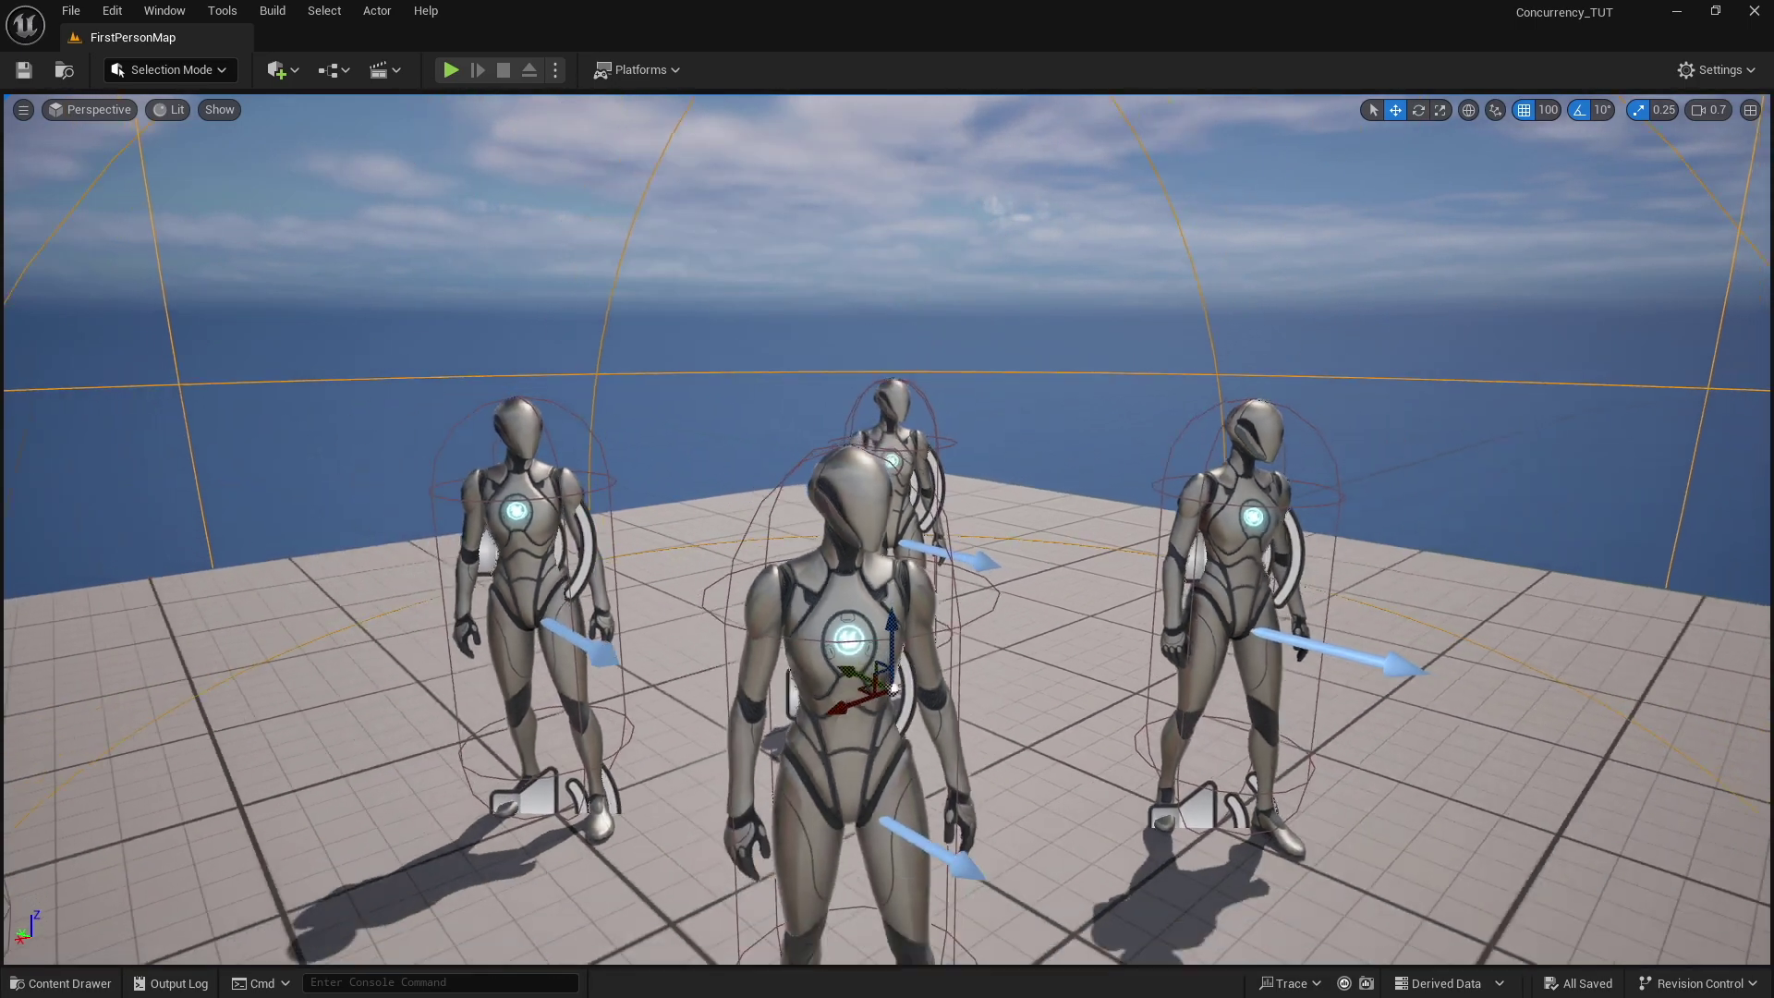
key(s)
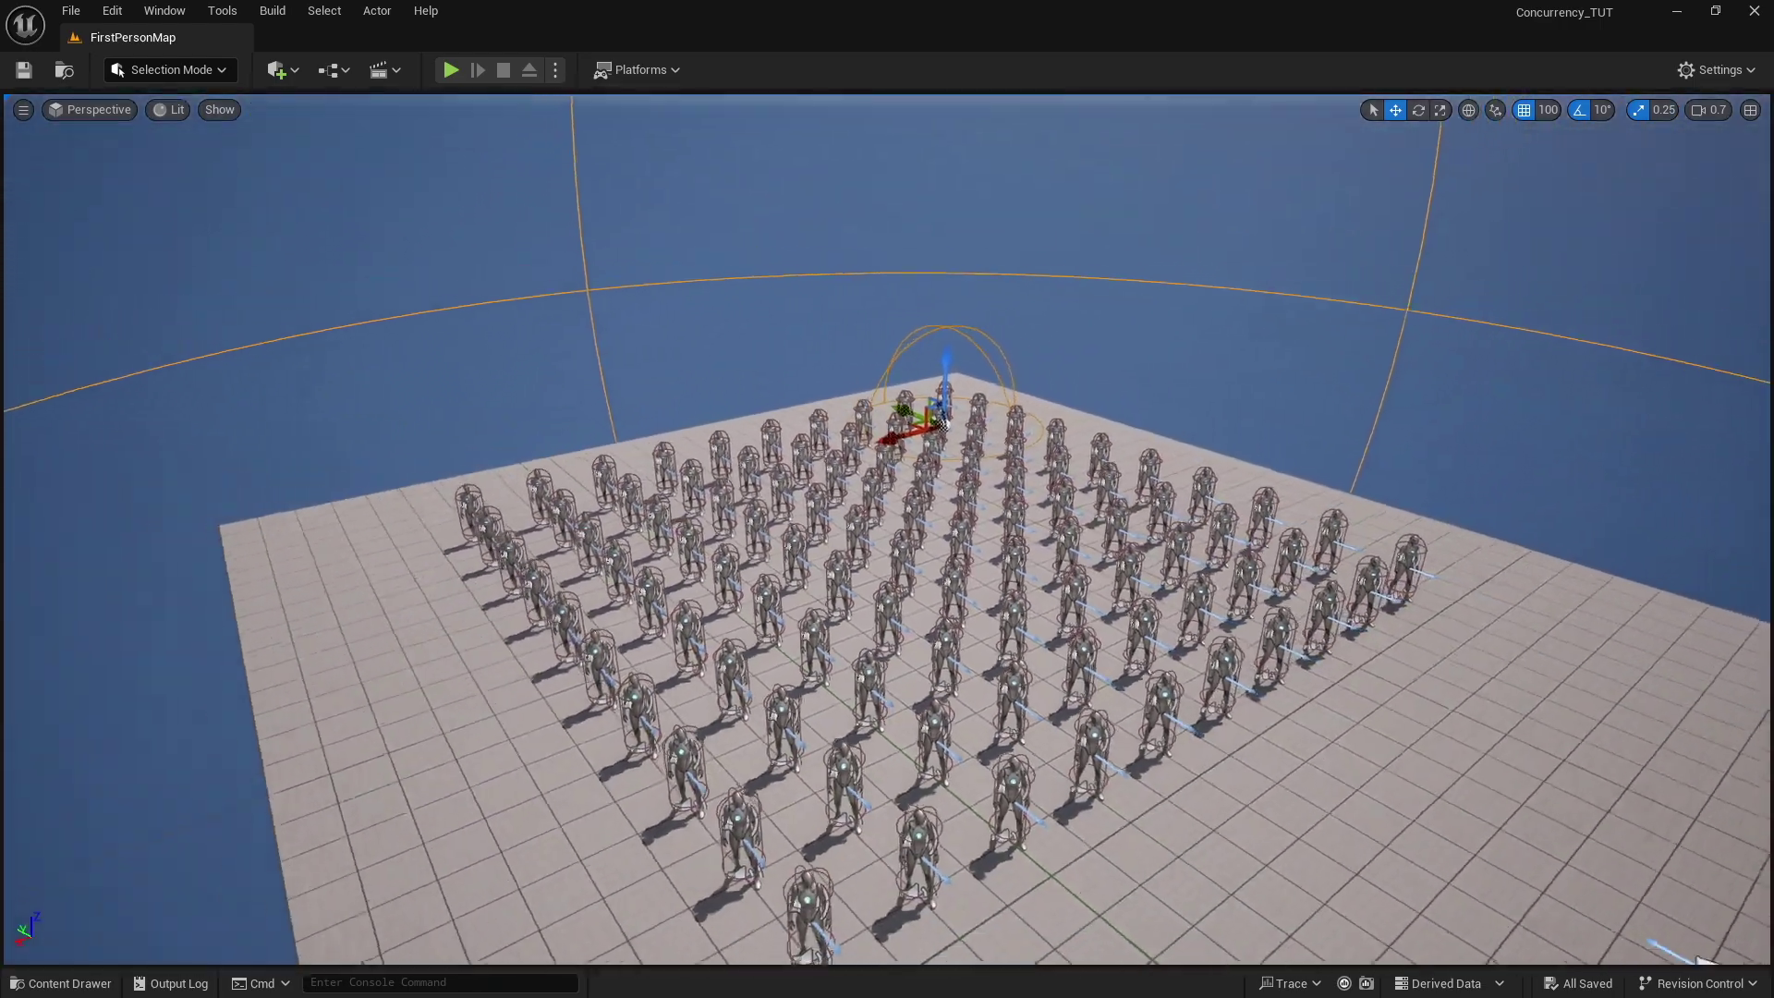
right_drag(887, 499, 665, 499)
key(w)
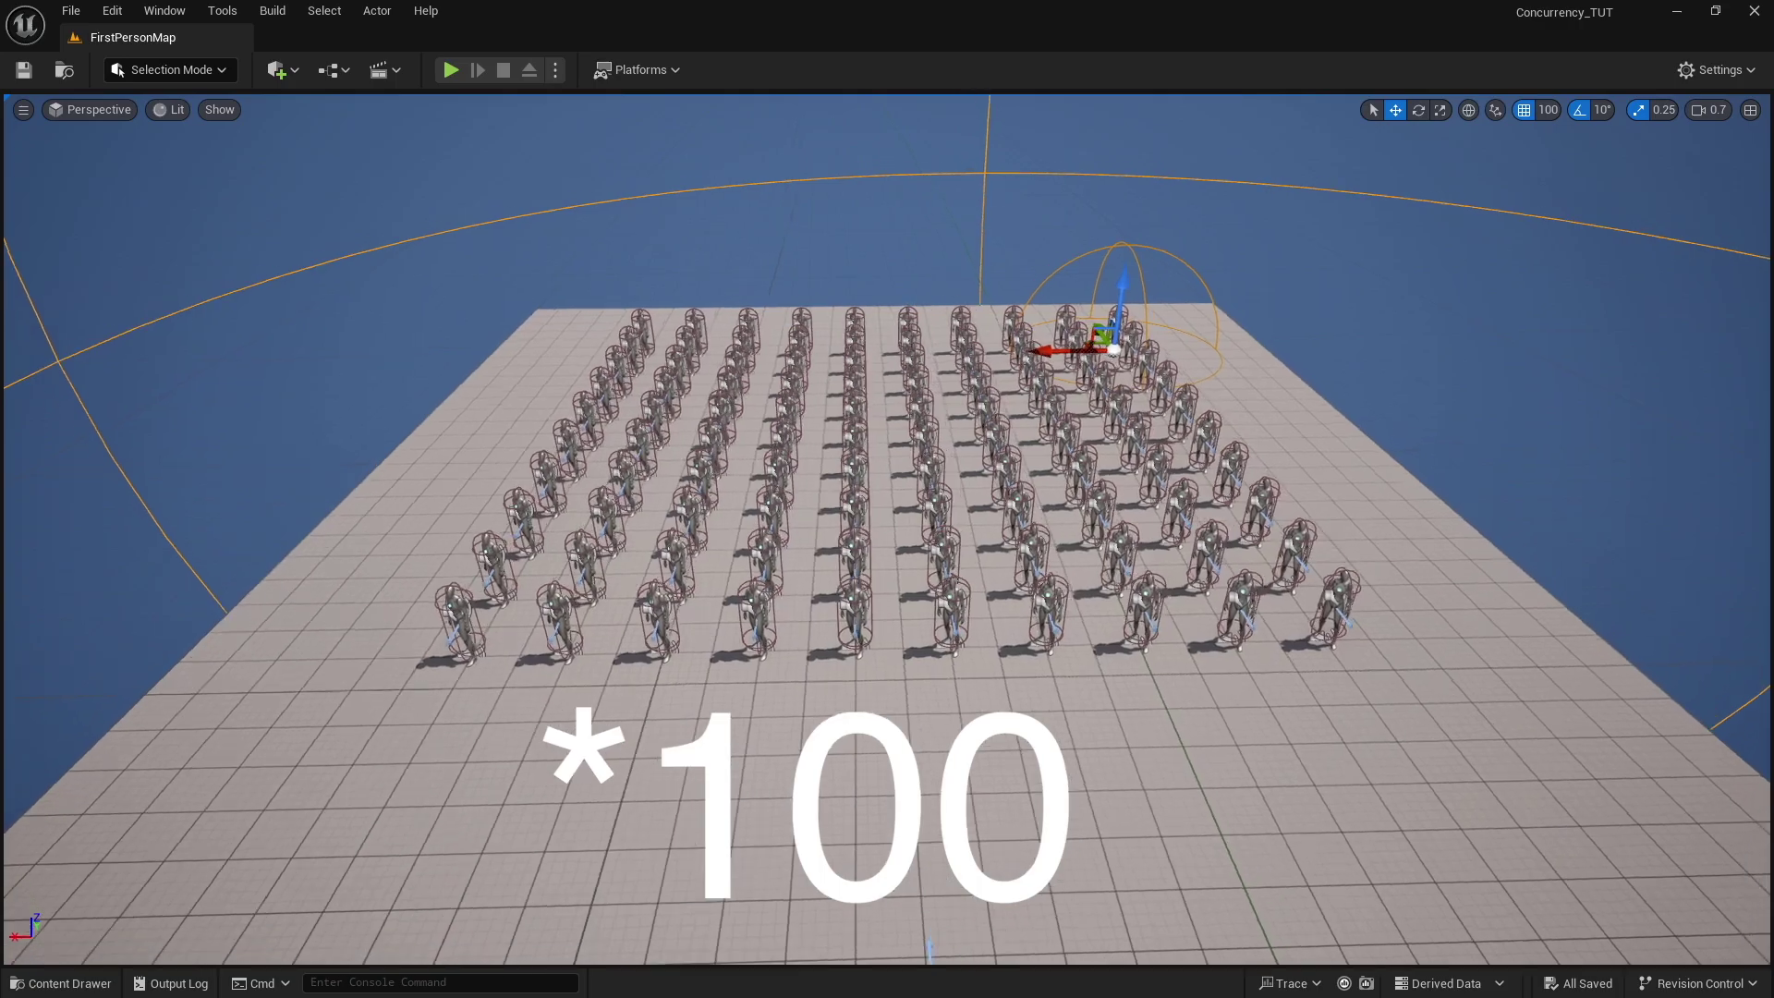
key(s)
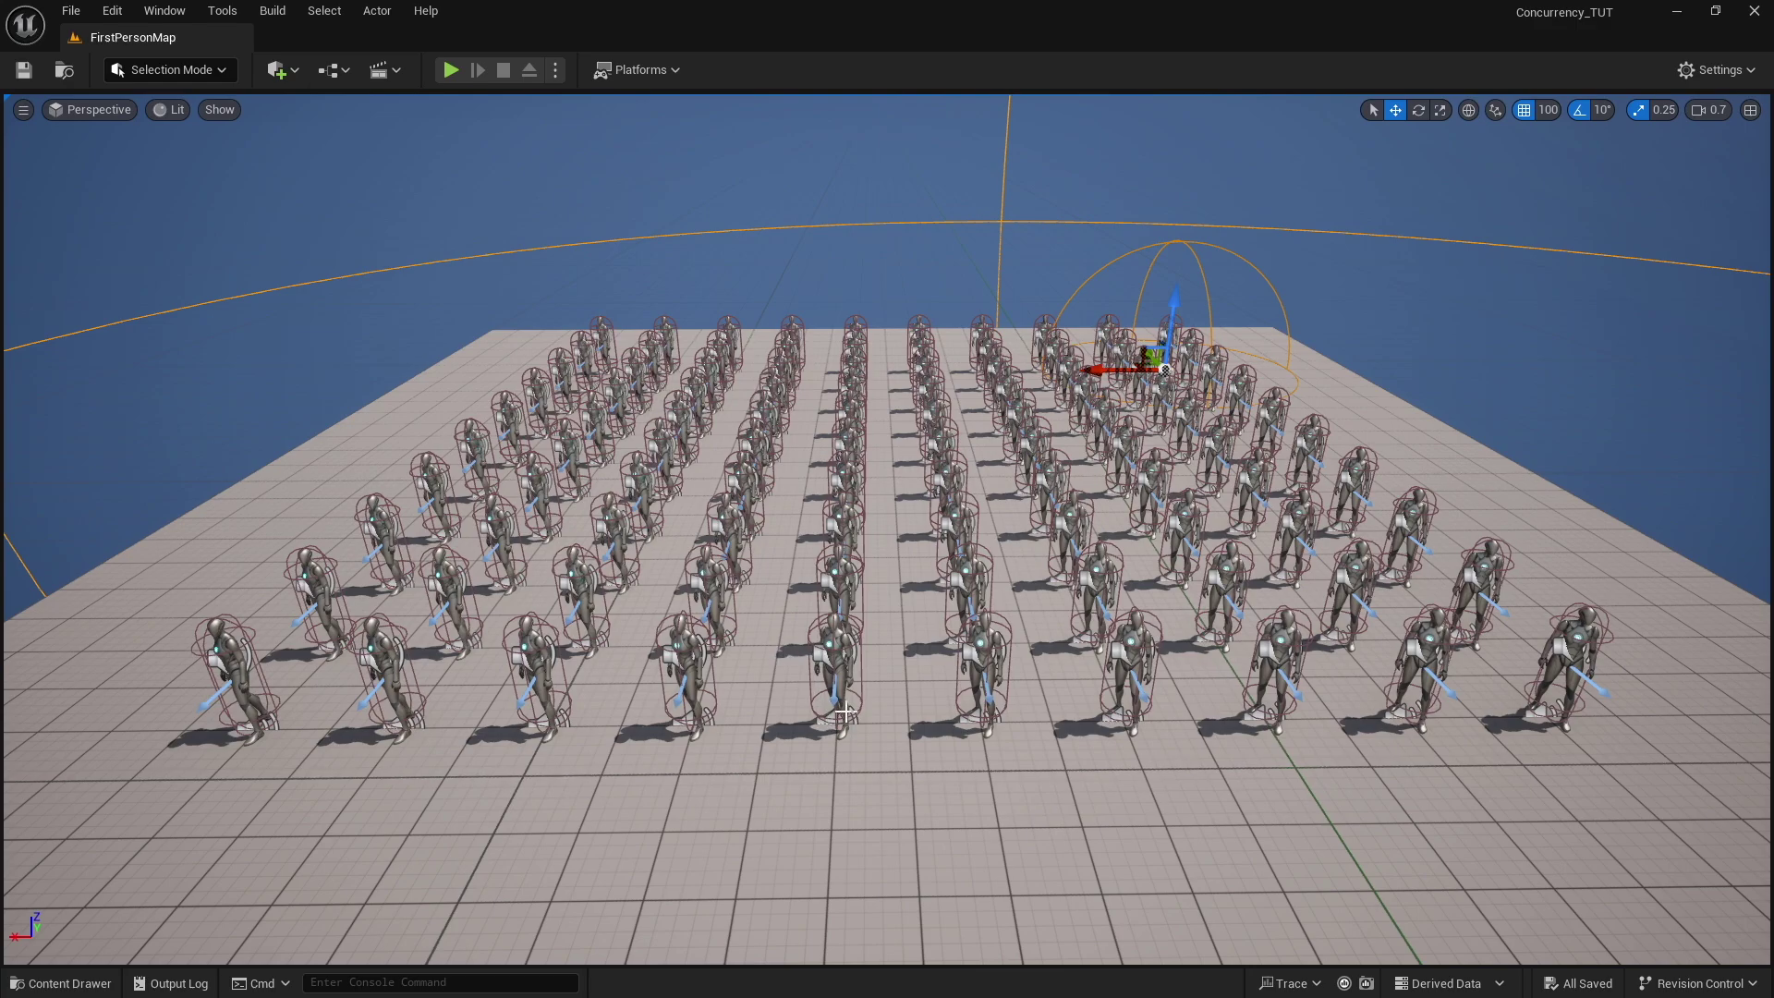
Deselect everything, play the level among the characters, then release the mouse and pause.
click(1602, 328)
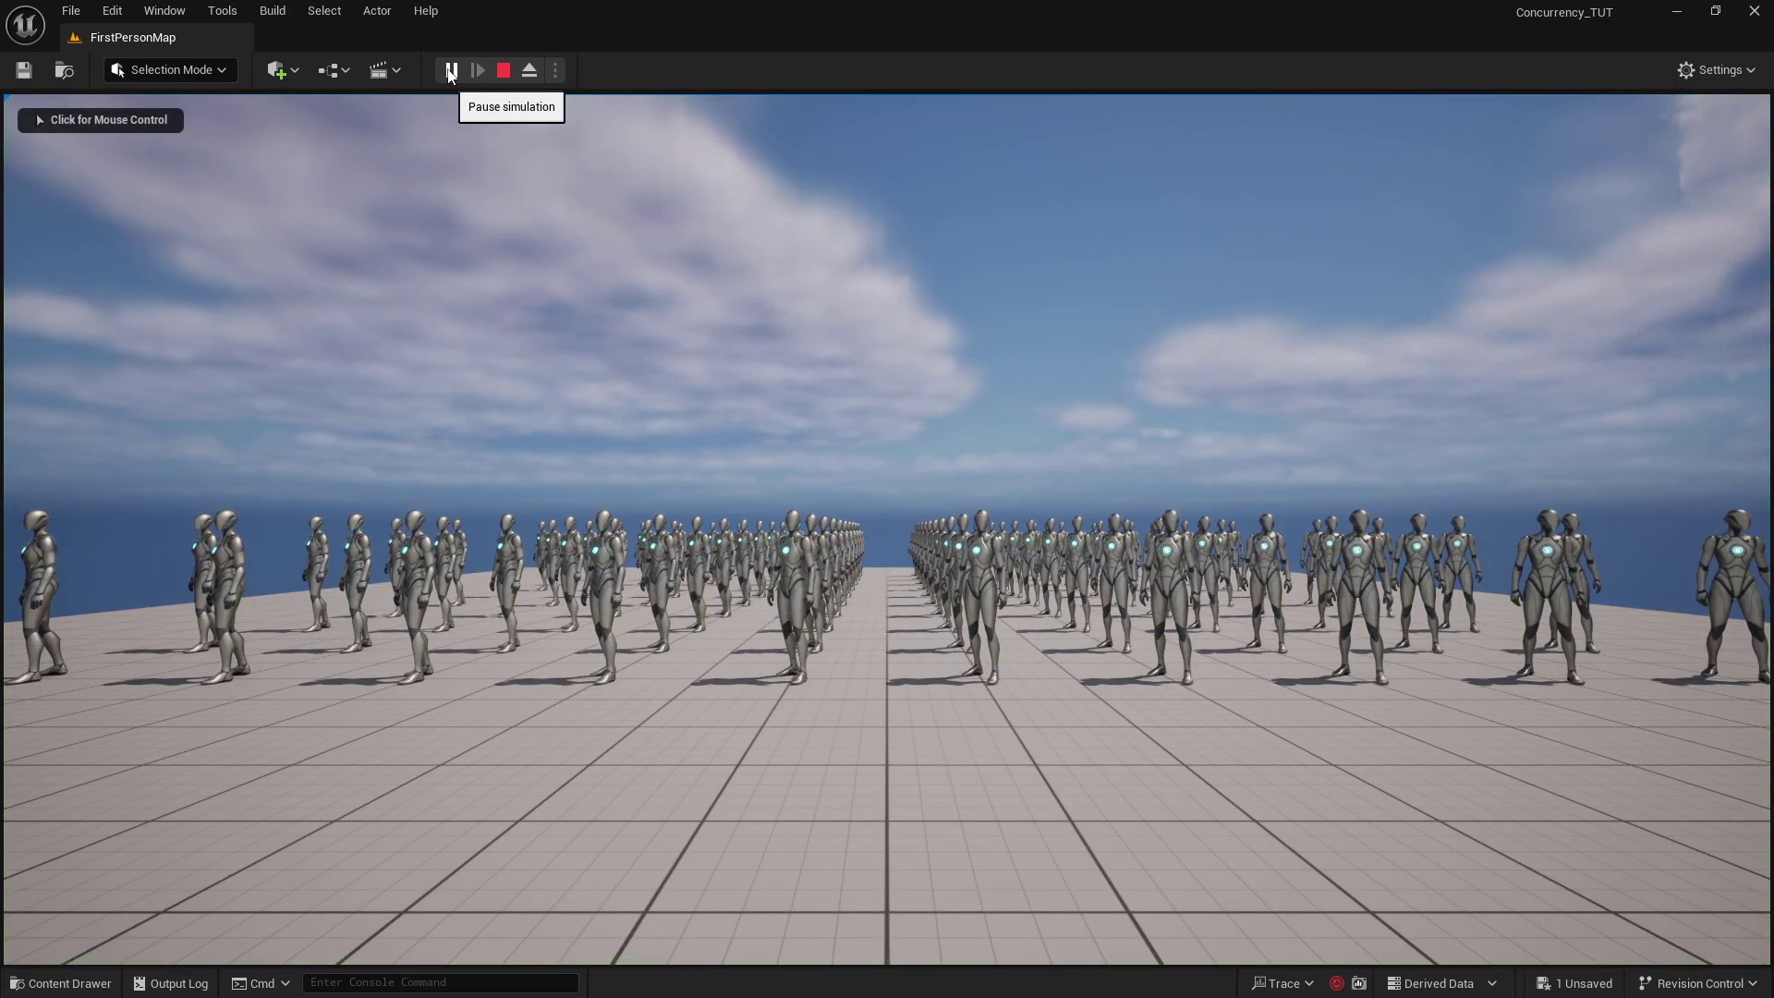
click(888, 517)
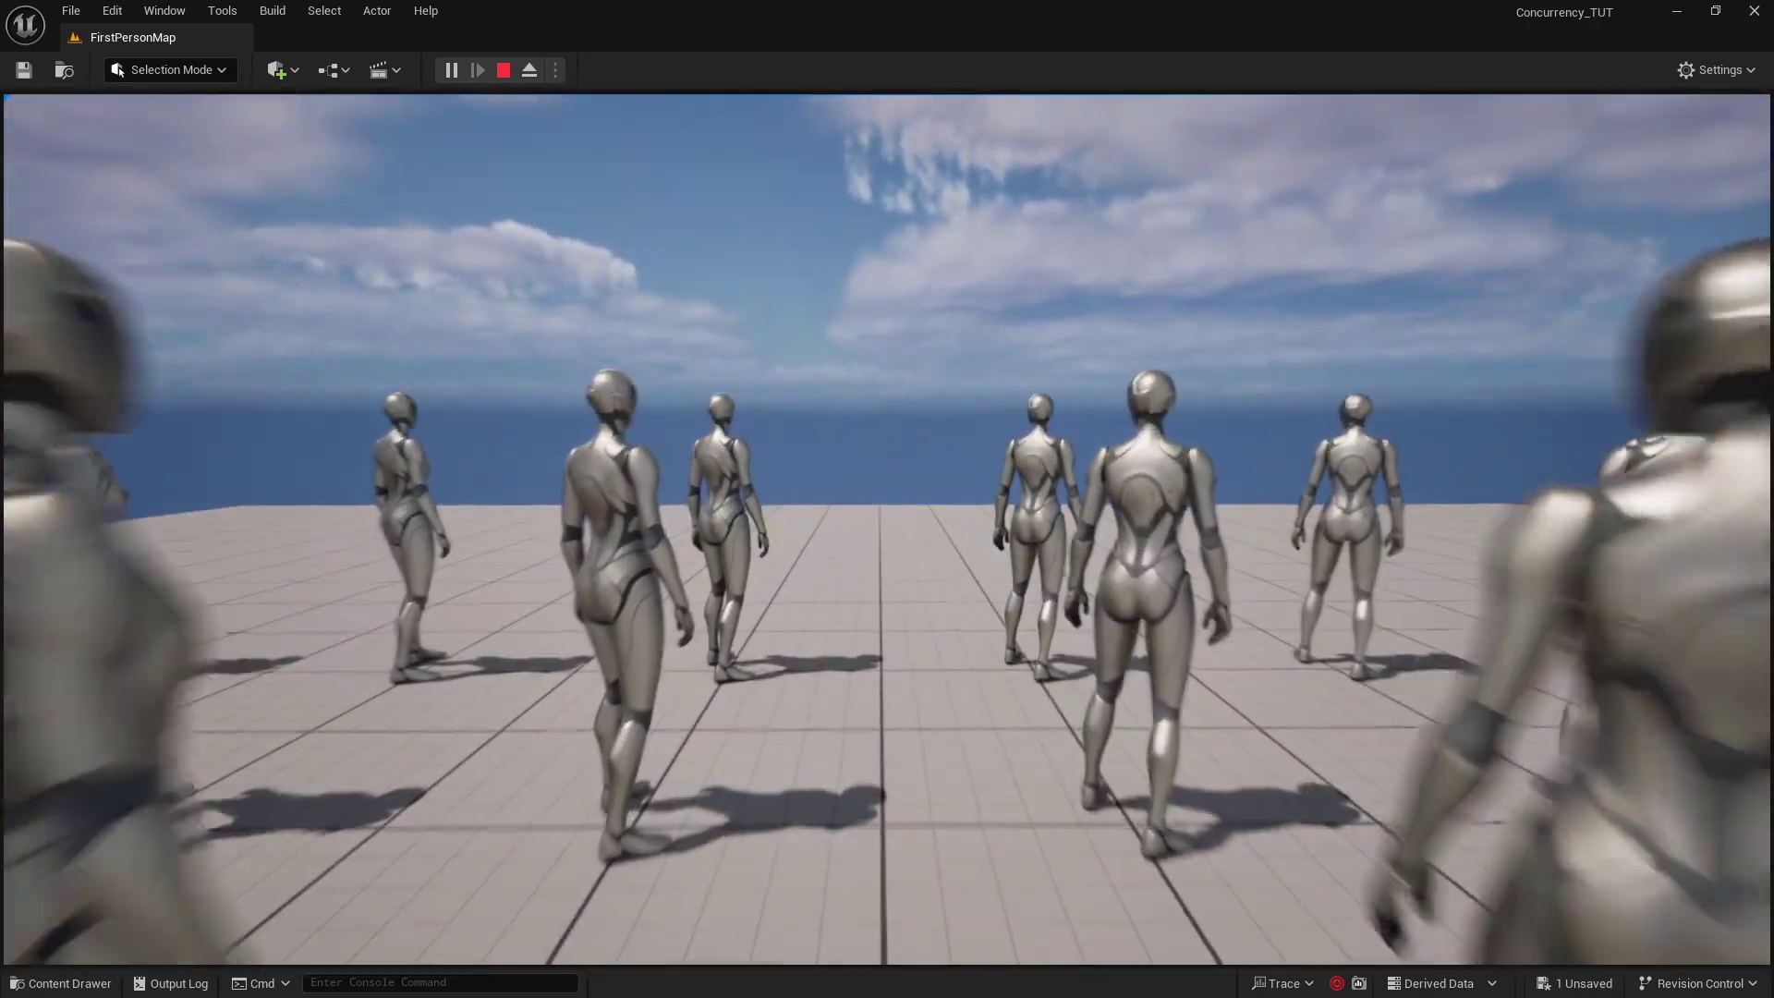
key(shift+F1)
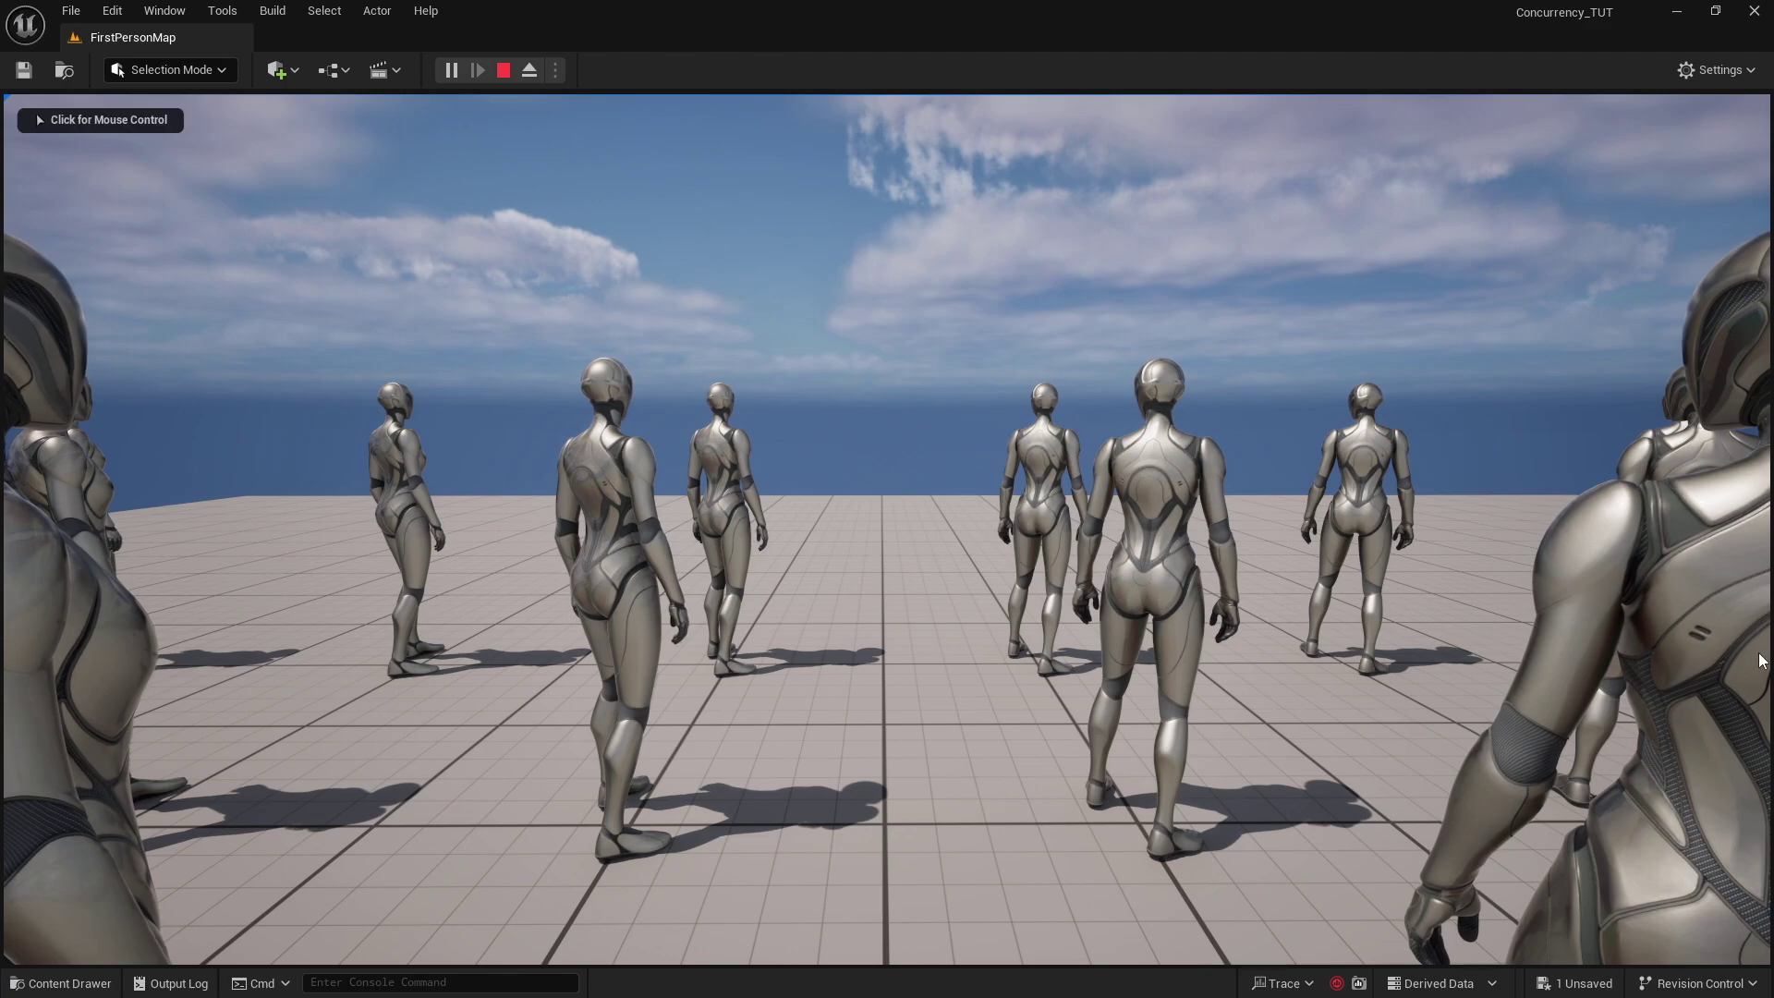
click(451, 72)
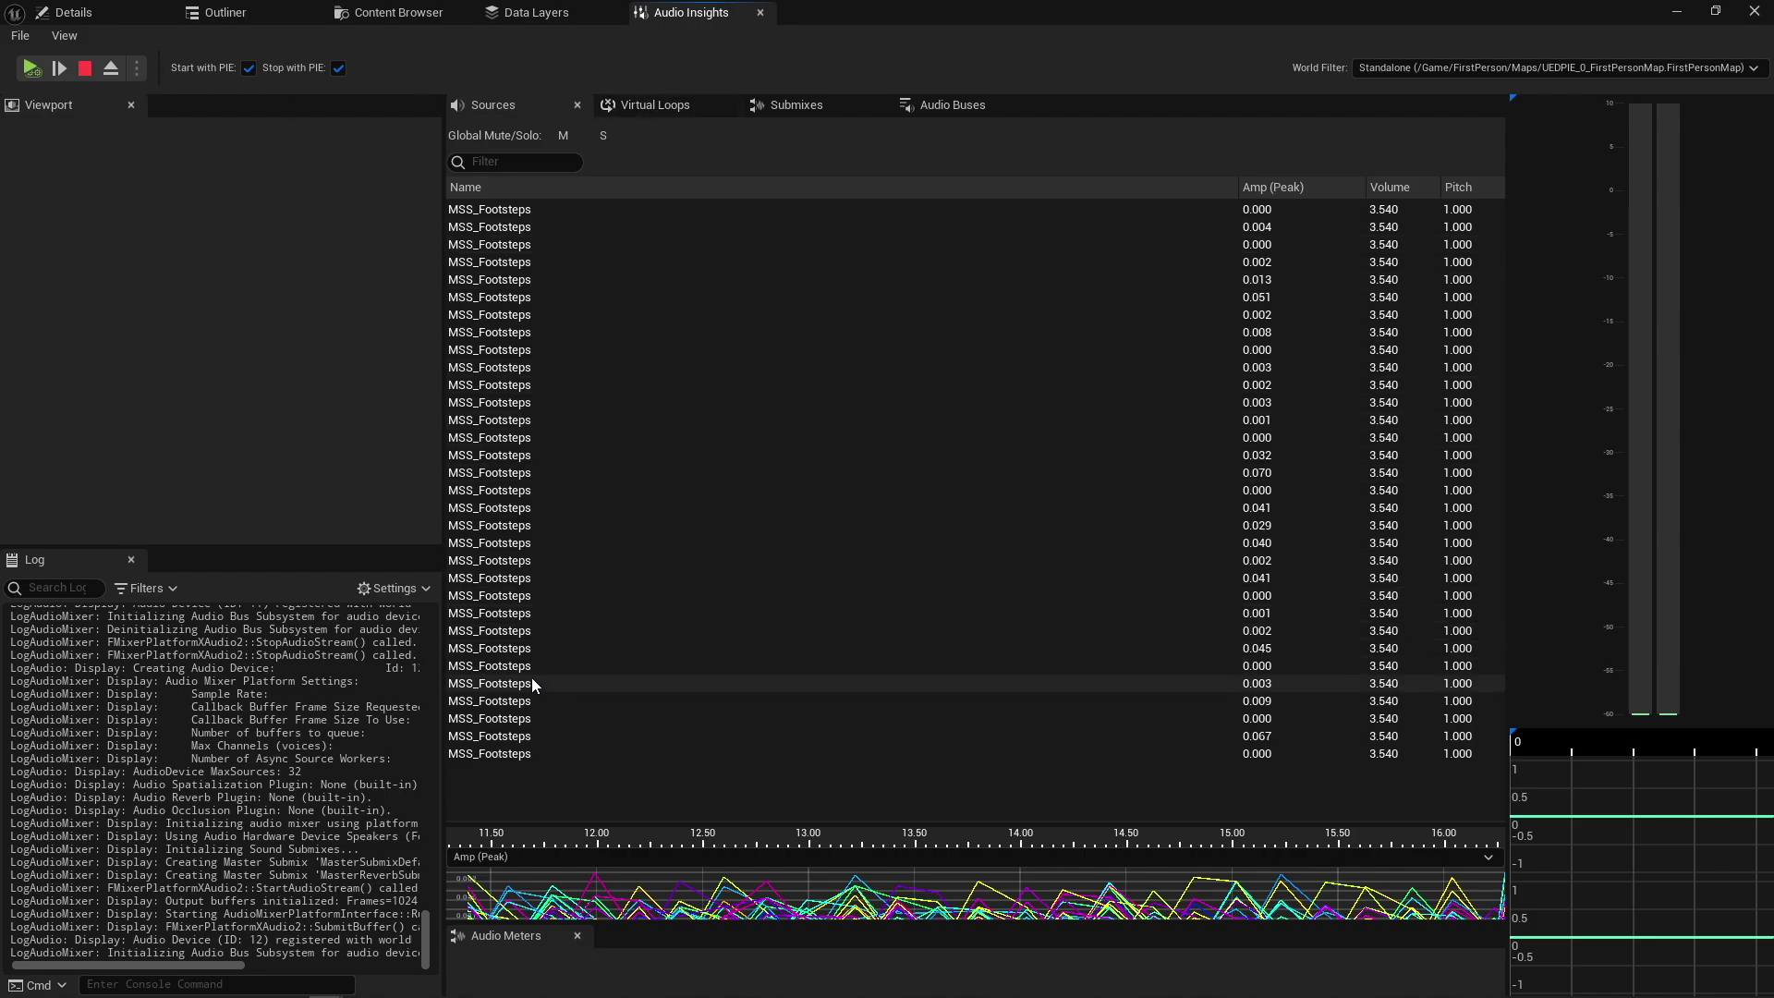
Inspect seven MSS_Footsteps source rows in Audio Insights to compare their amplitudes.
click(497, 508)
click(504, 437)
click(524, 350)
click(531, 279)
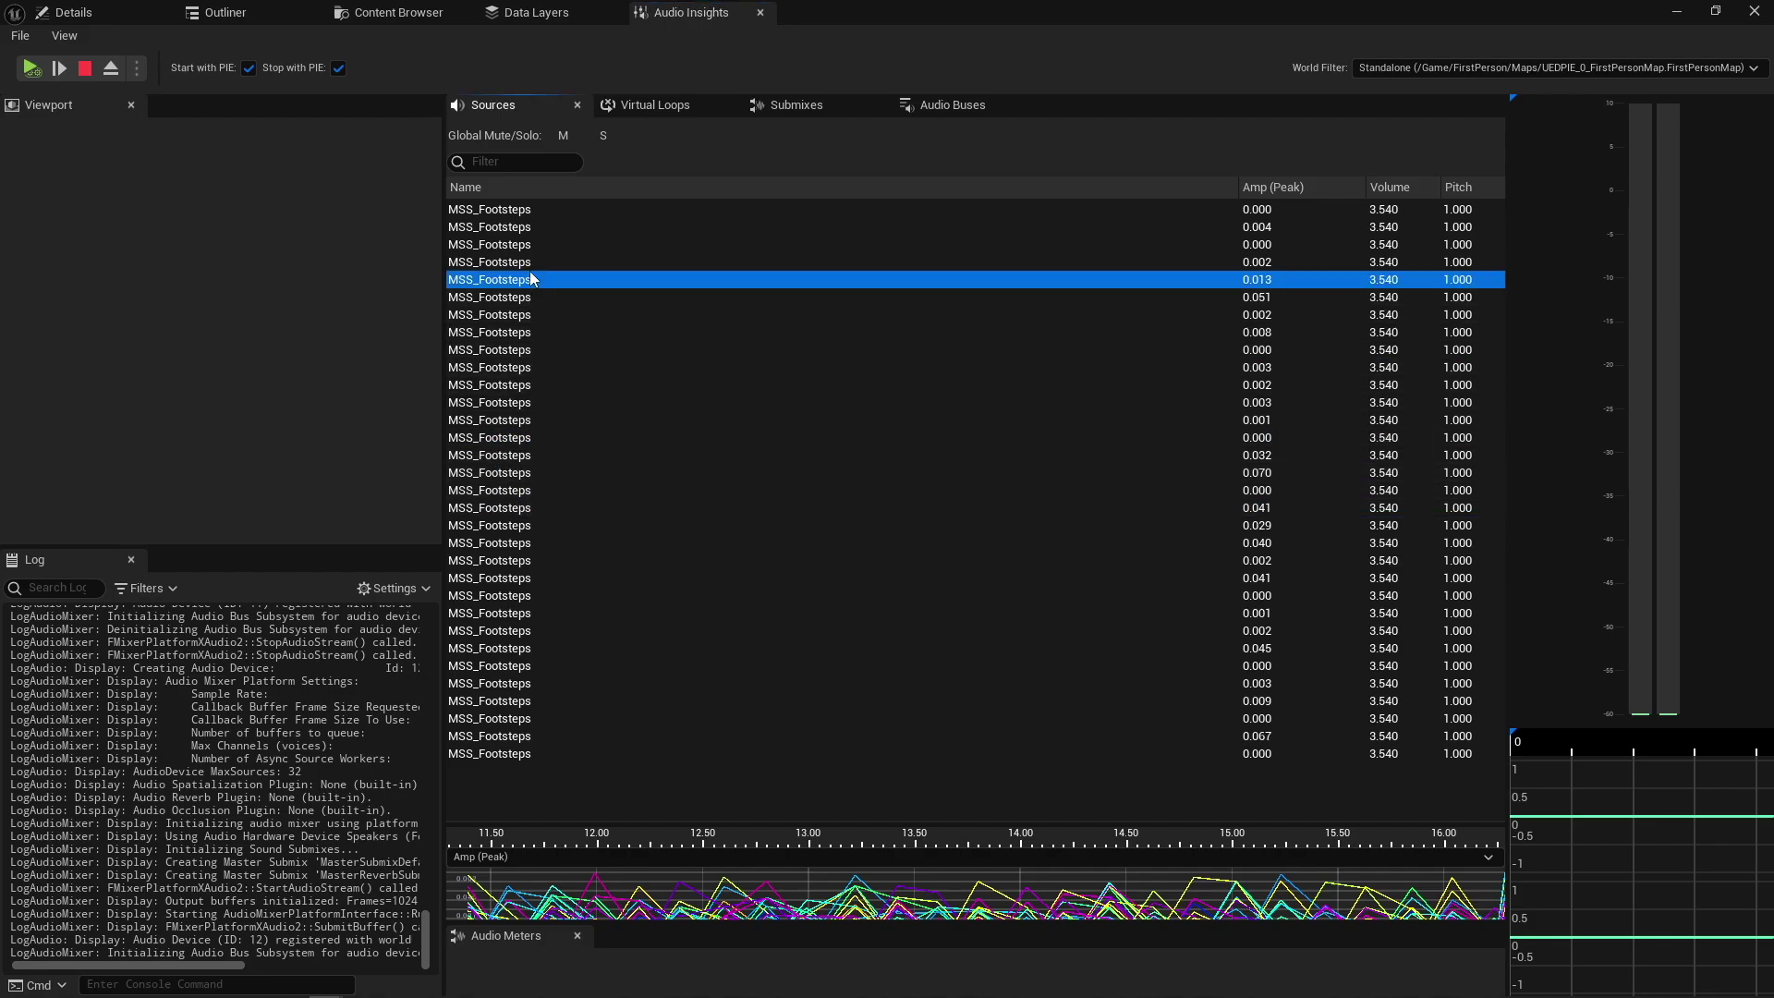
click(521, 231)
click(513, 475)
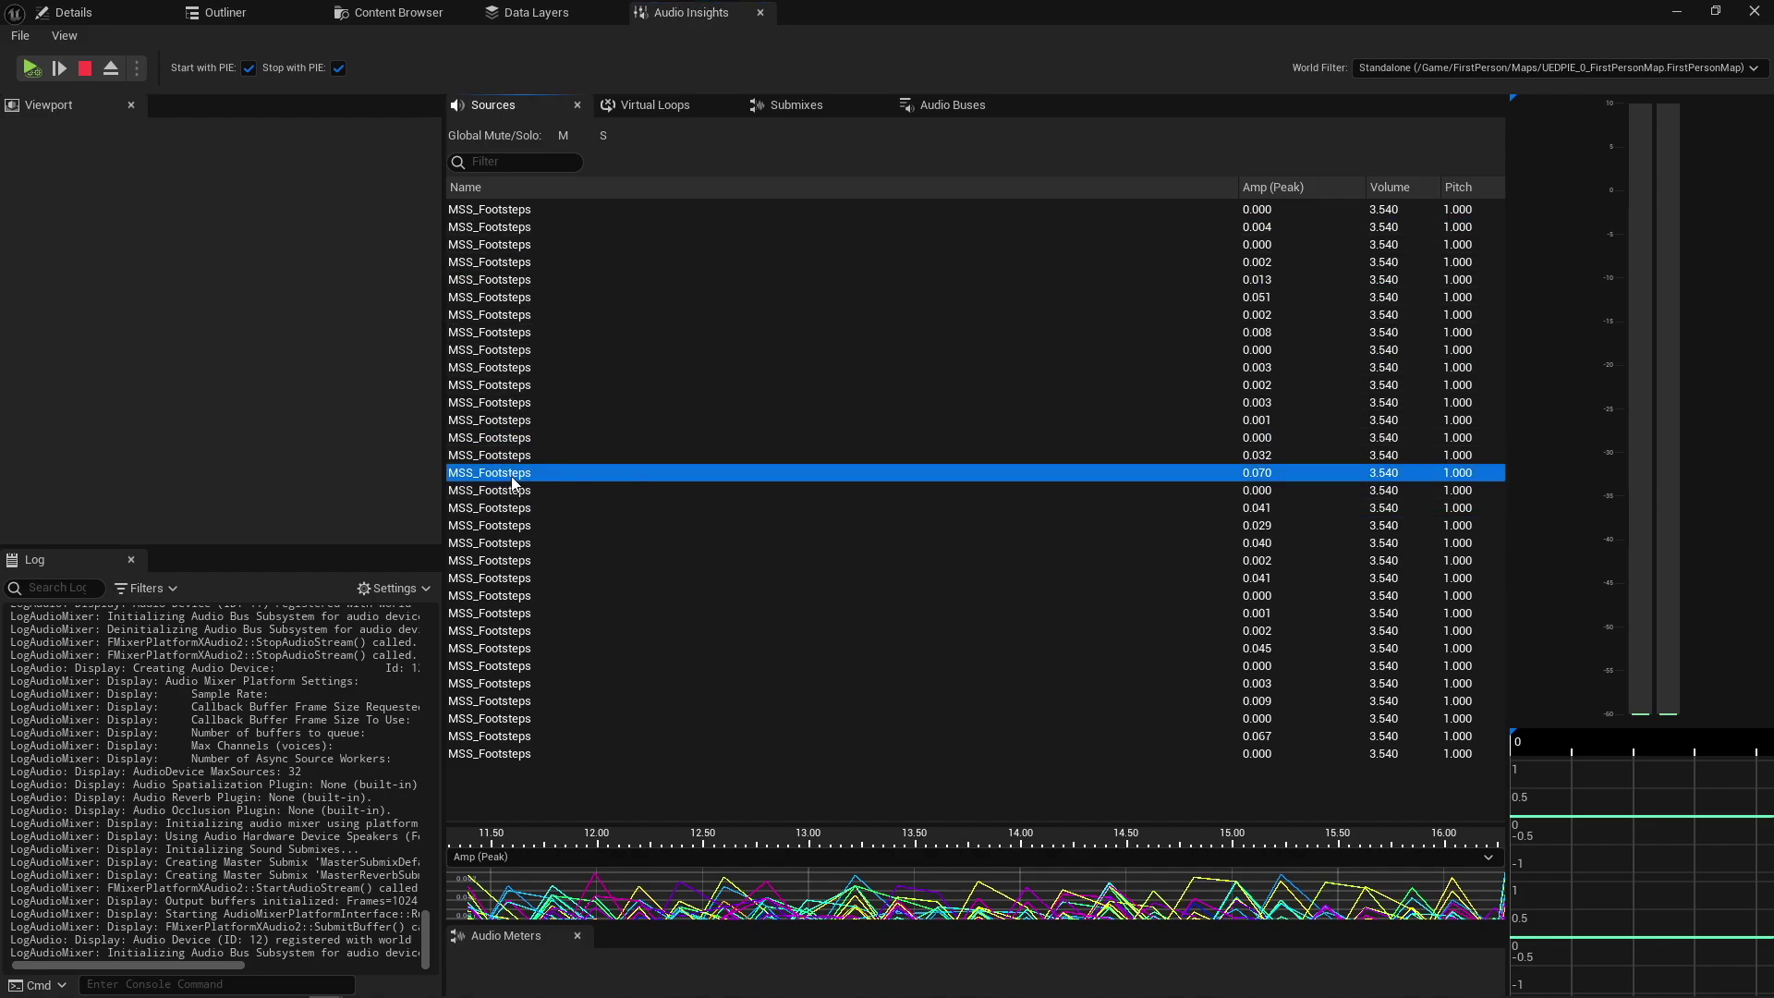
click(501, 754)
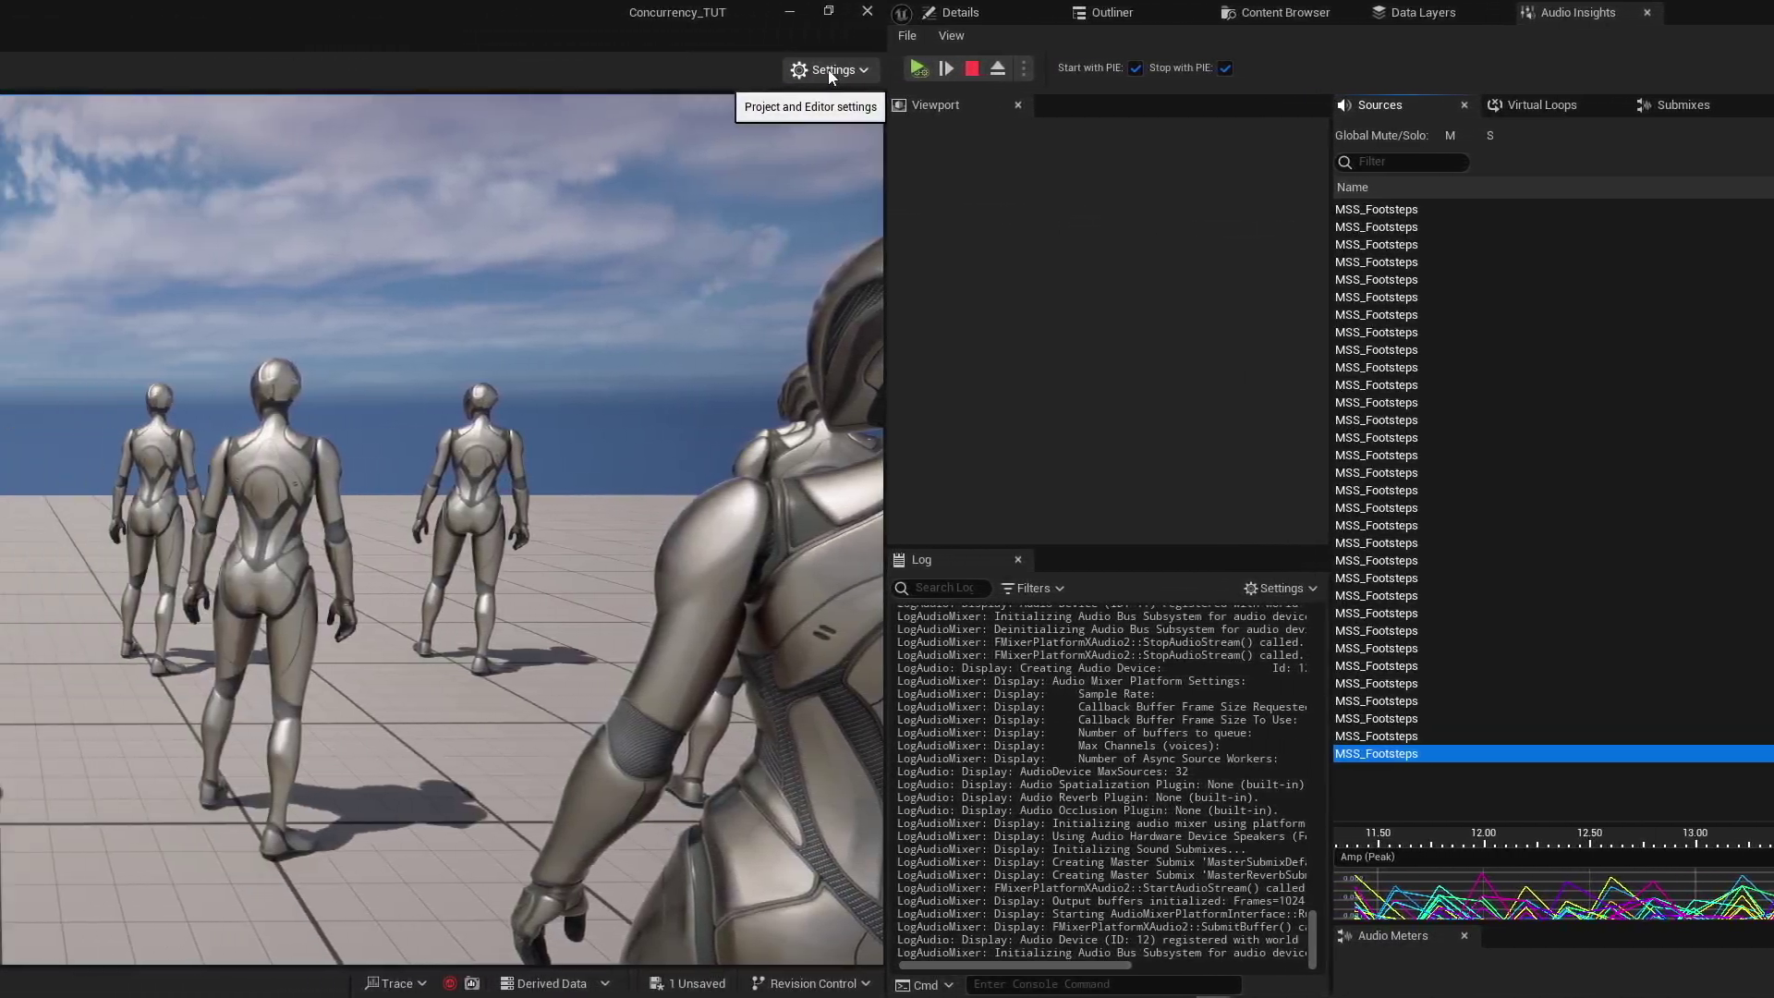
Set Engine - Audio Max Channels to 200 in Project Settings, found via 'Max Chan', then close it.
click(1237, 70)
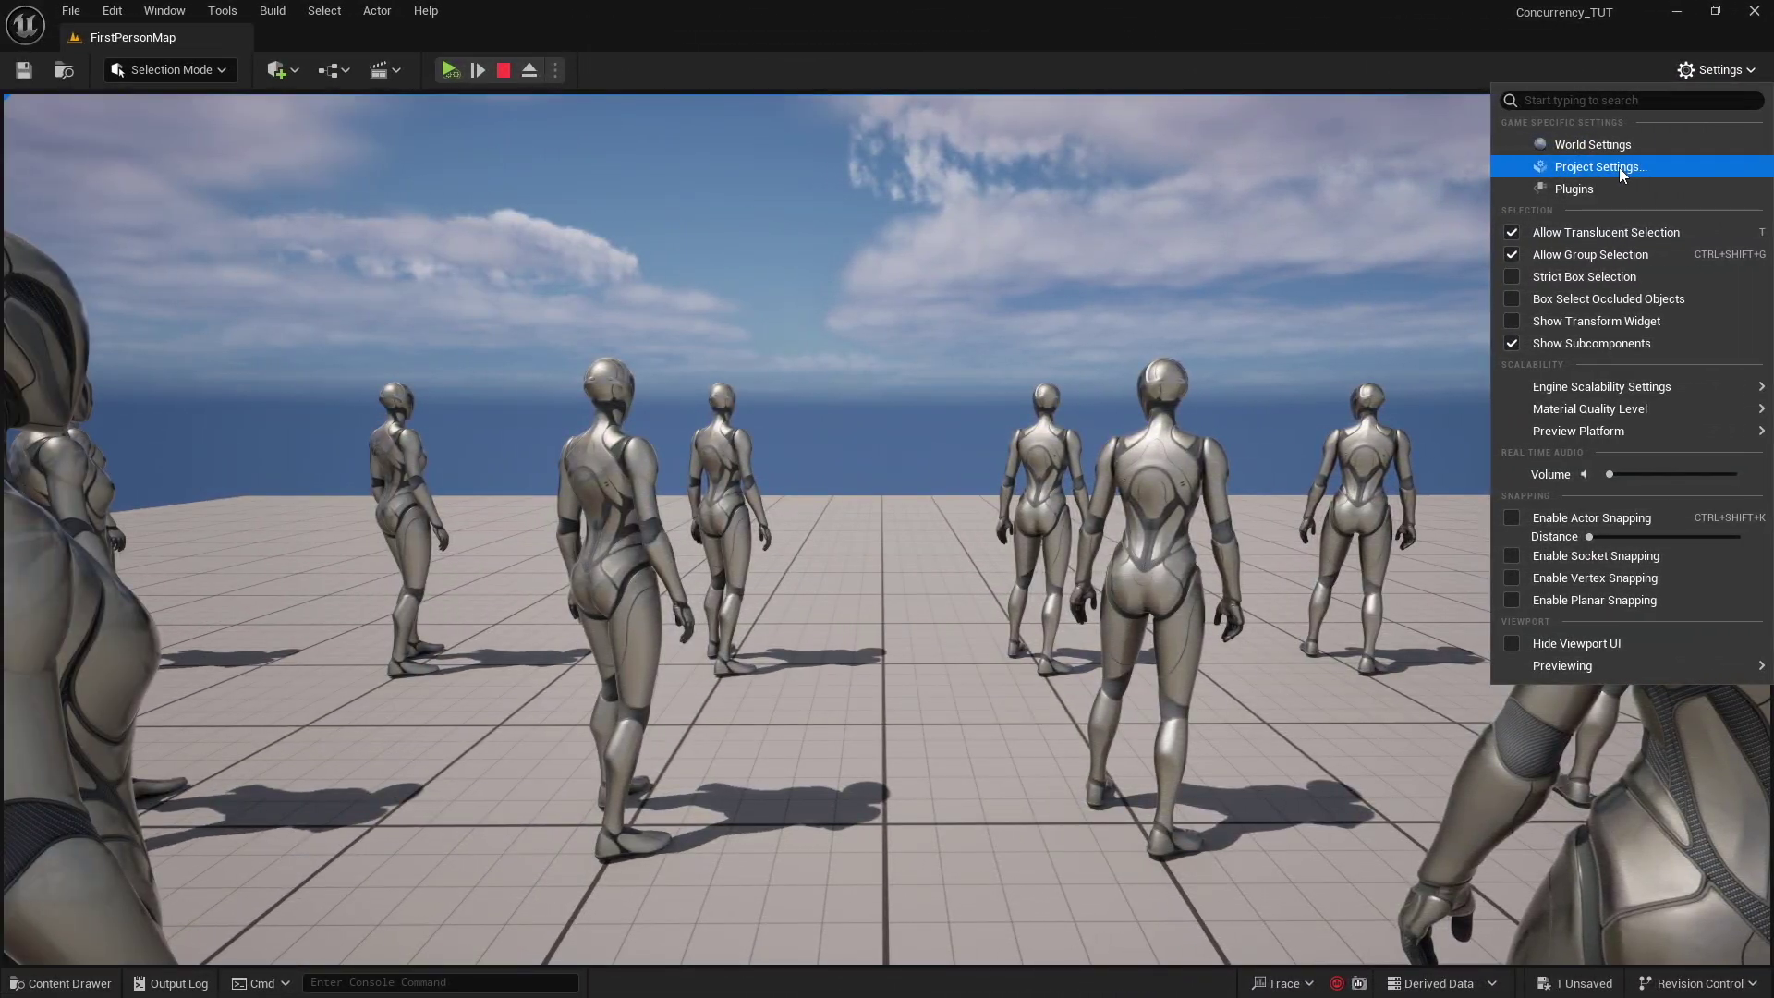
click(1123, 166)
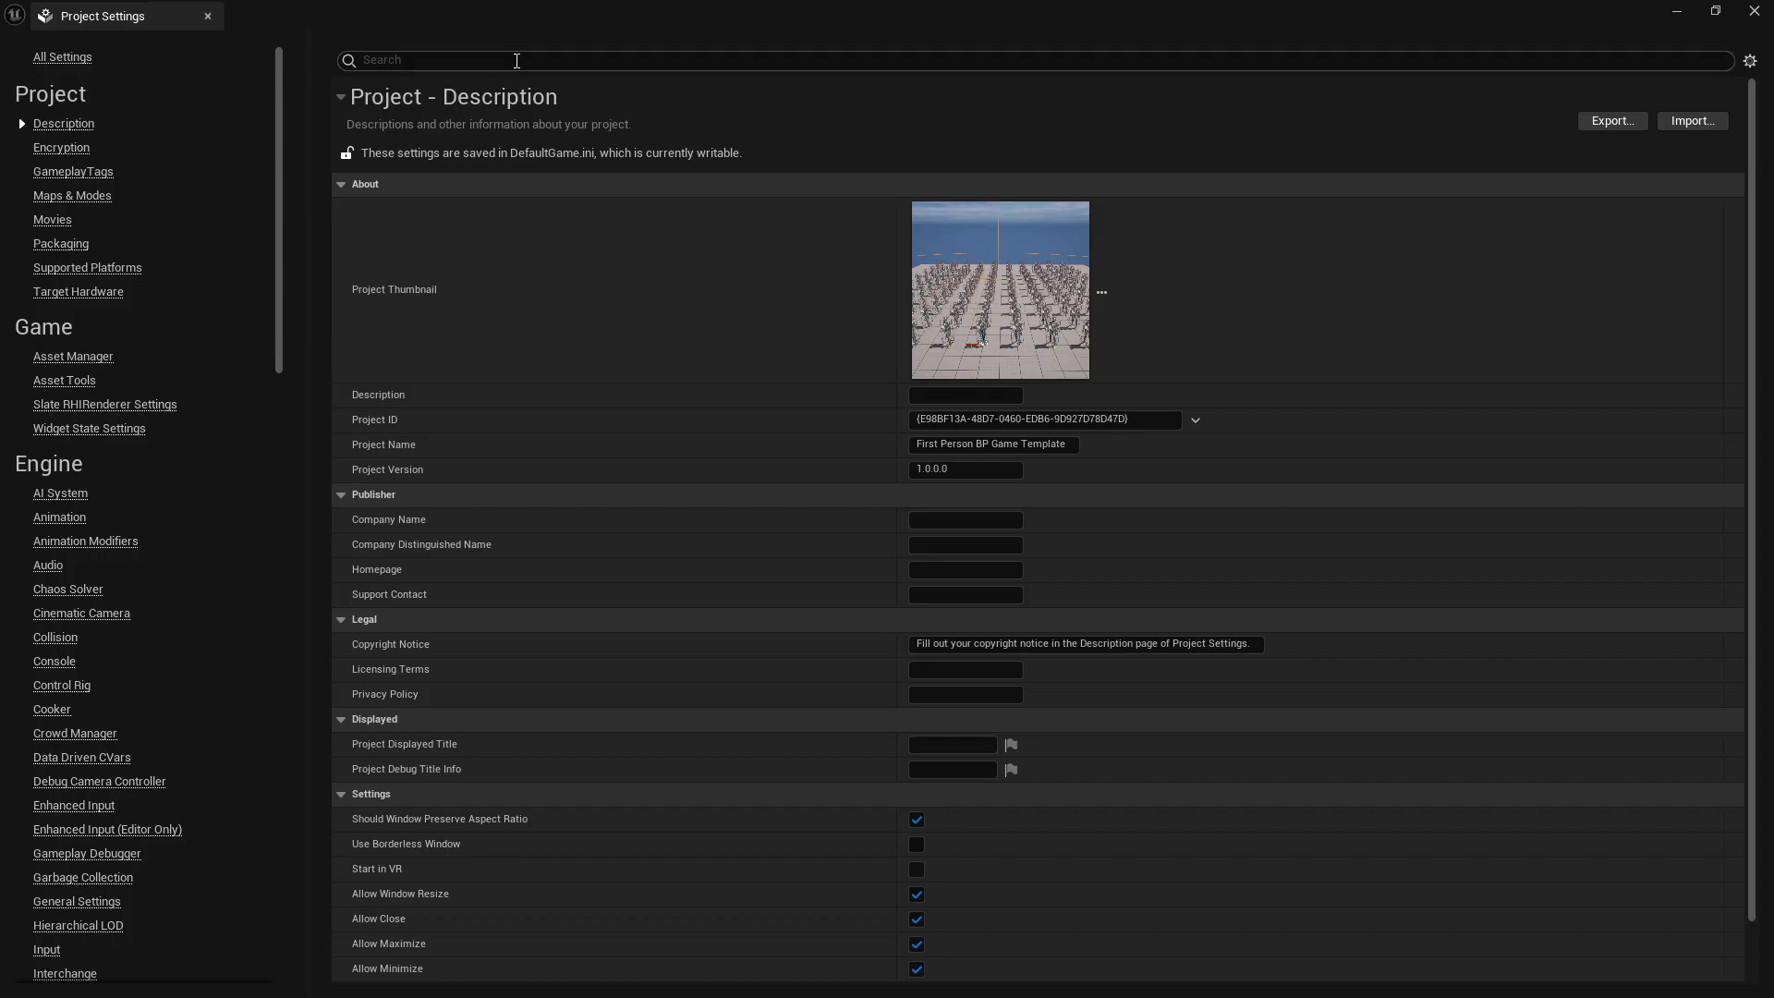
click(517, 61)
text(Max Chan)
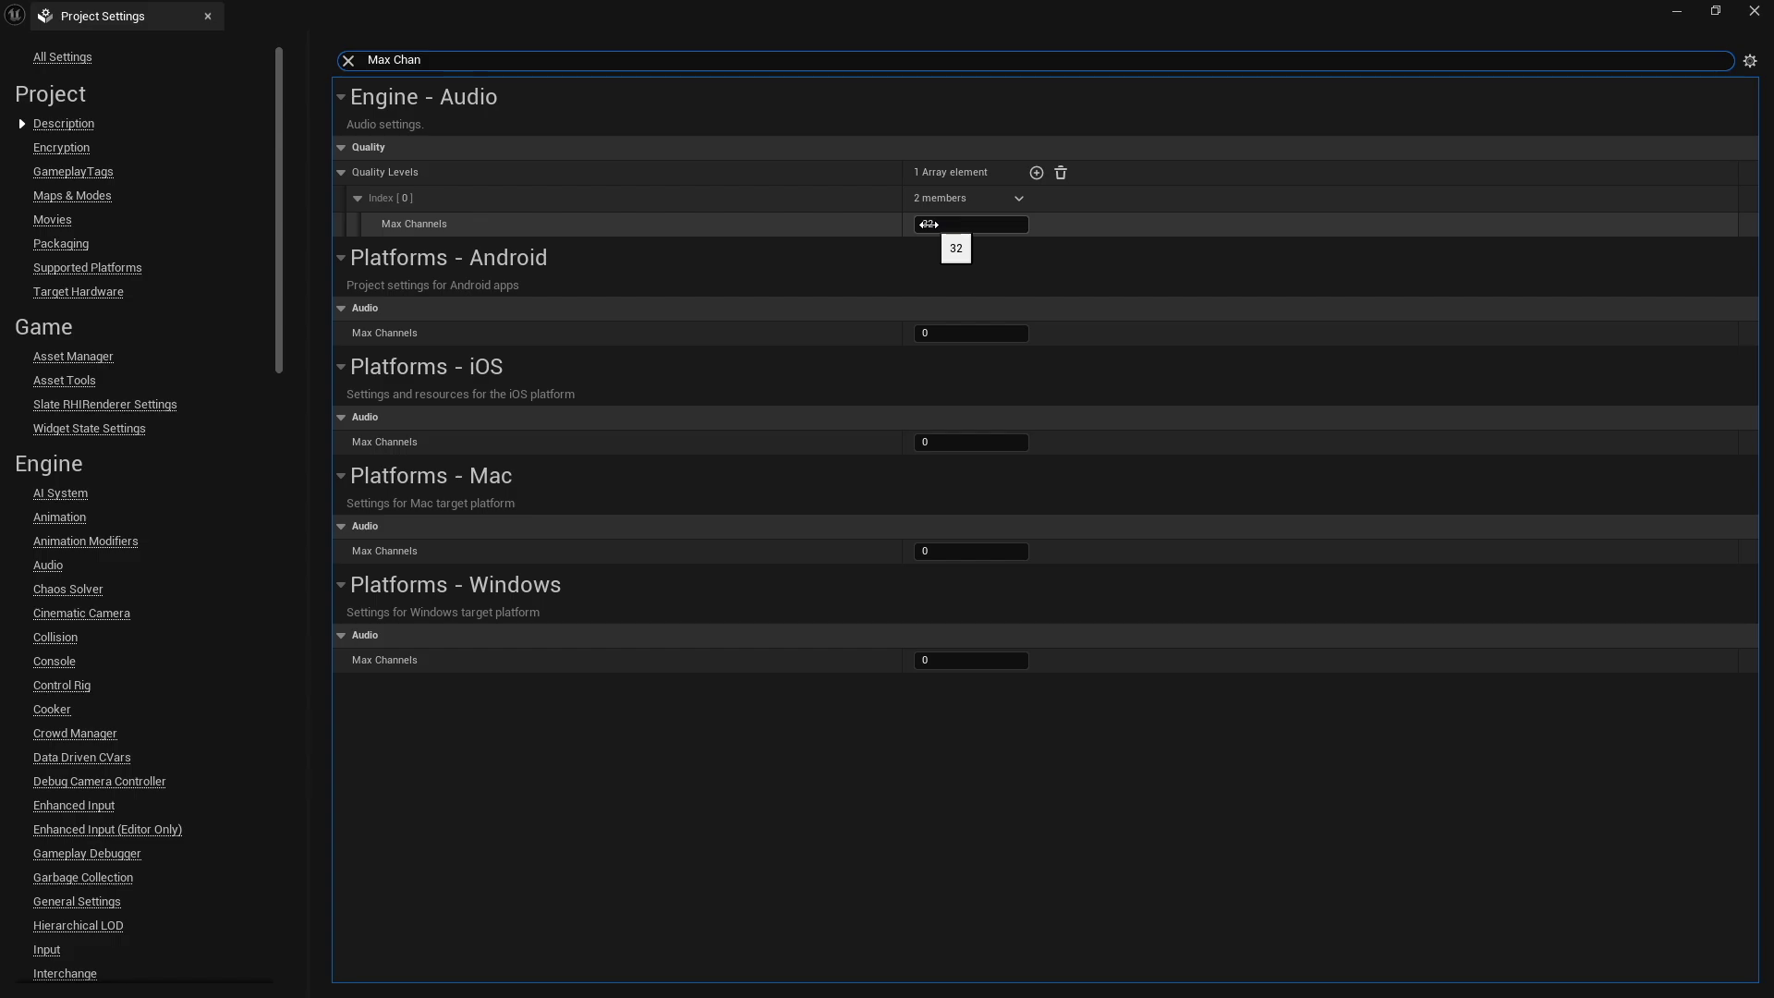
click(929, 223)
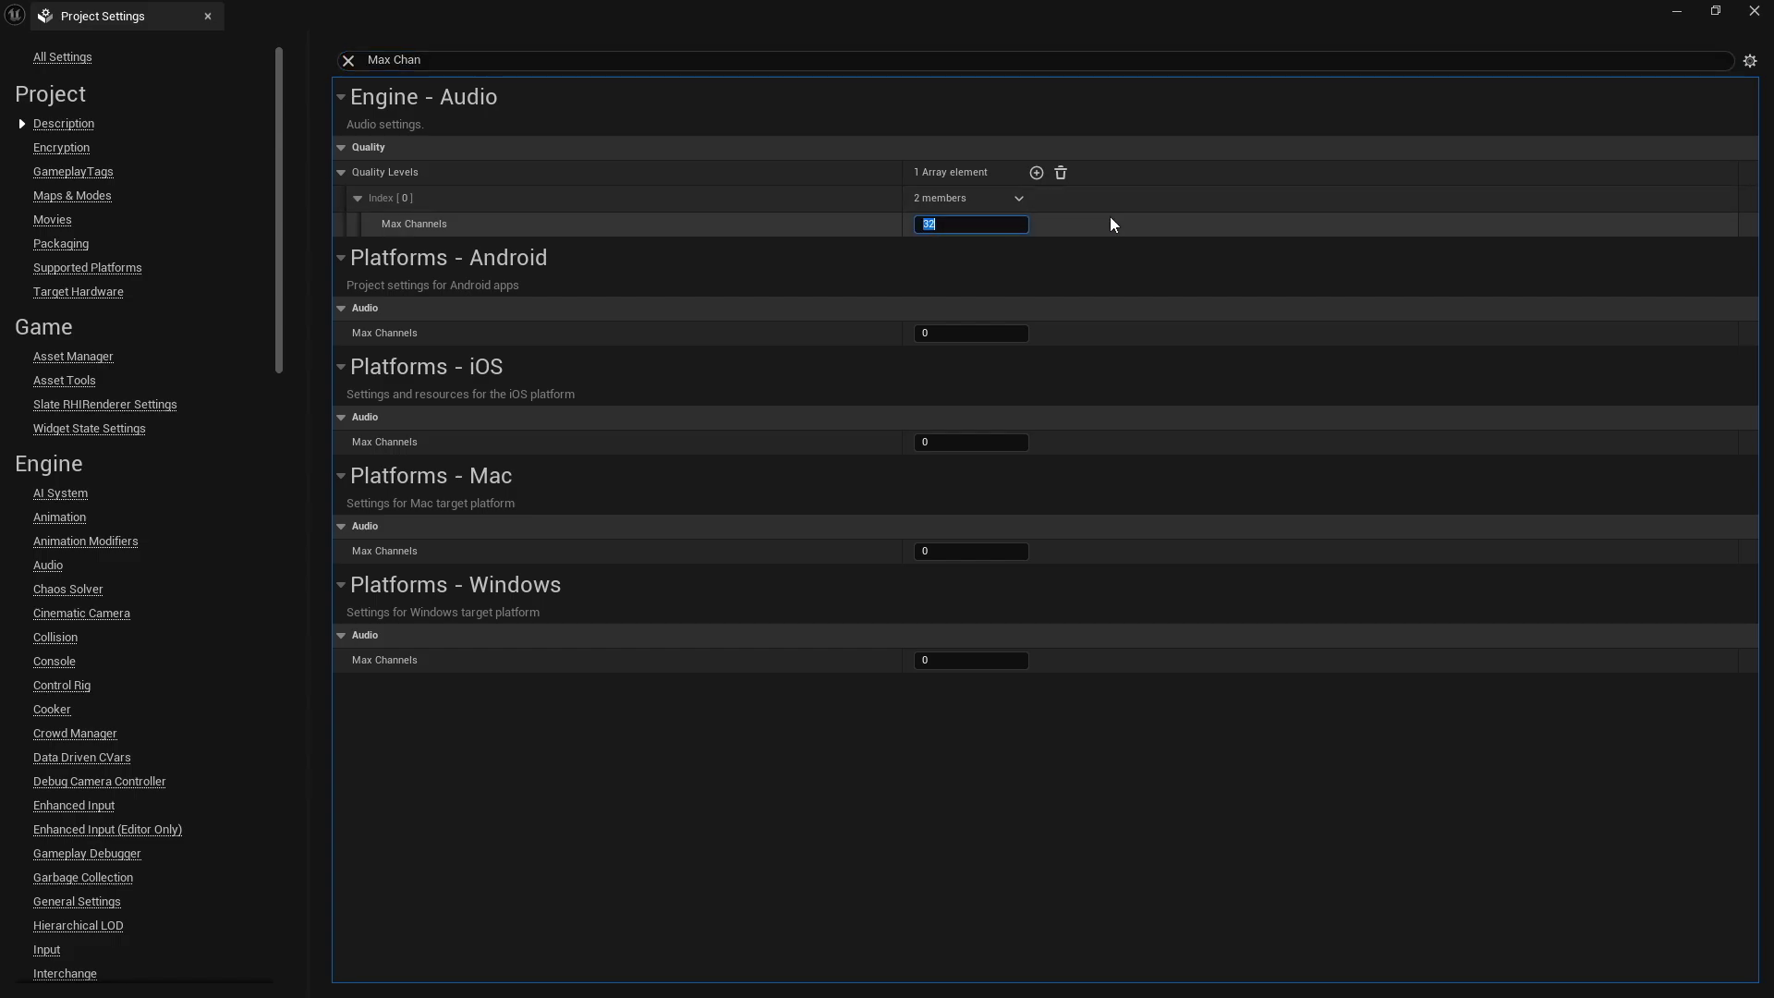
text(200)
key(Return)
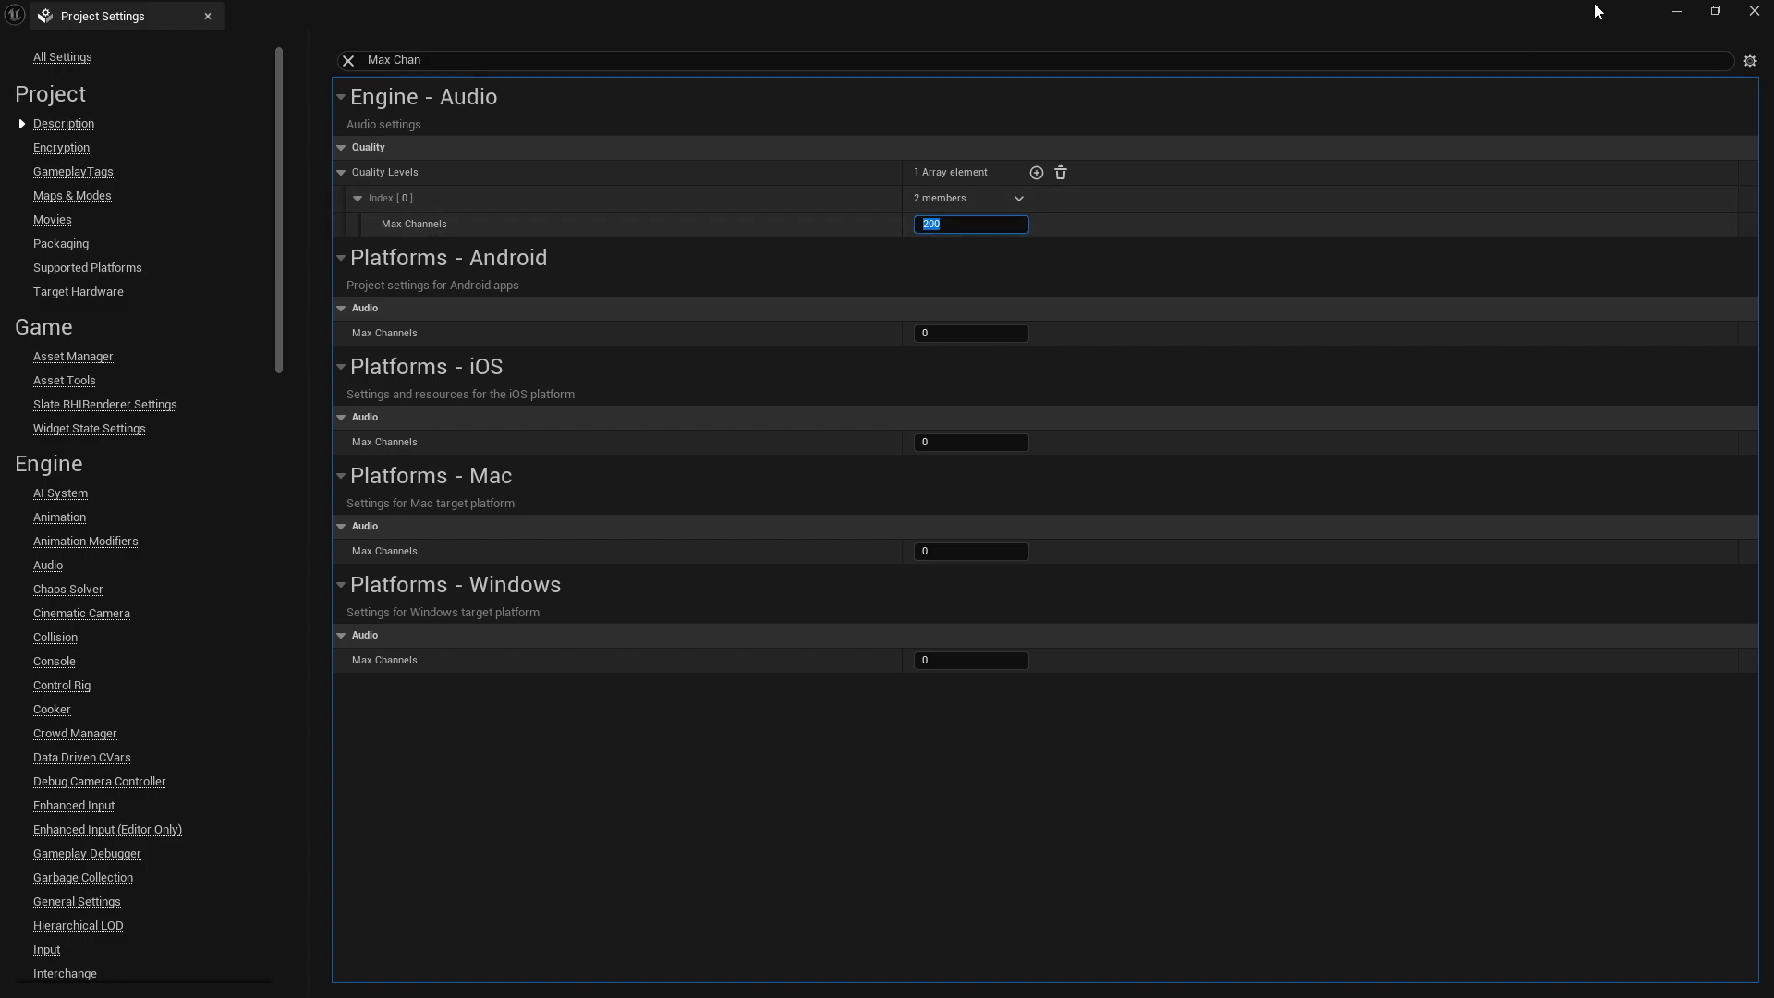
click(1754, 11)
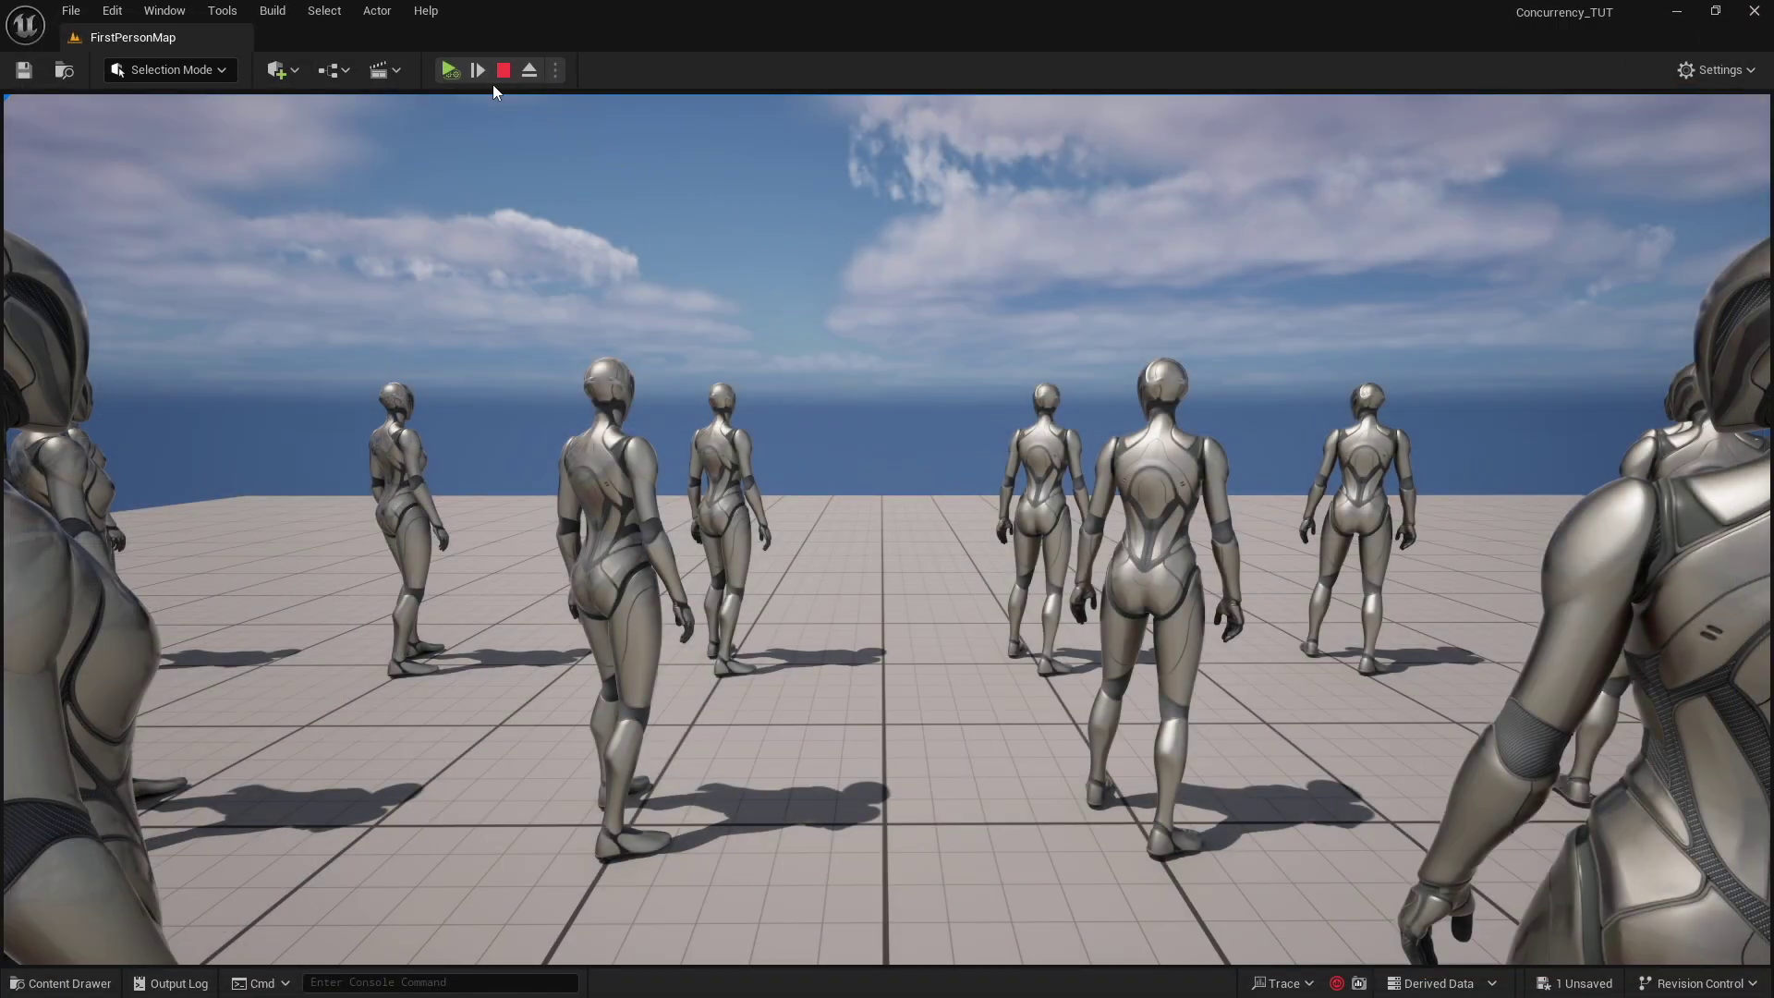
Stop the playtest, pull the view back, and replay the level, pausing and resuming once.
click(503, 70)
right_drag(1010, 441, 1011, 442)
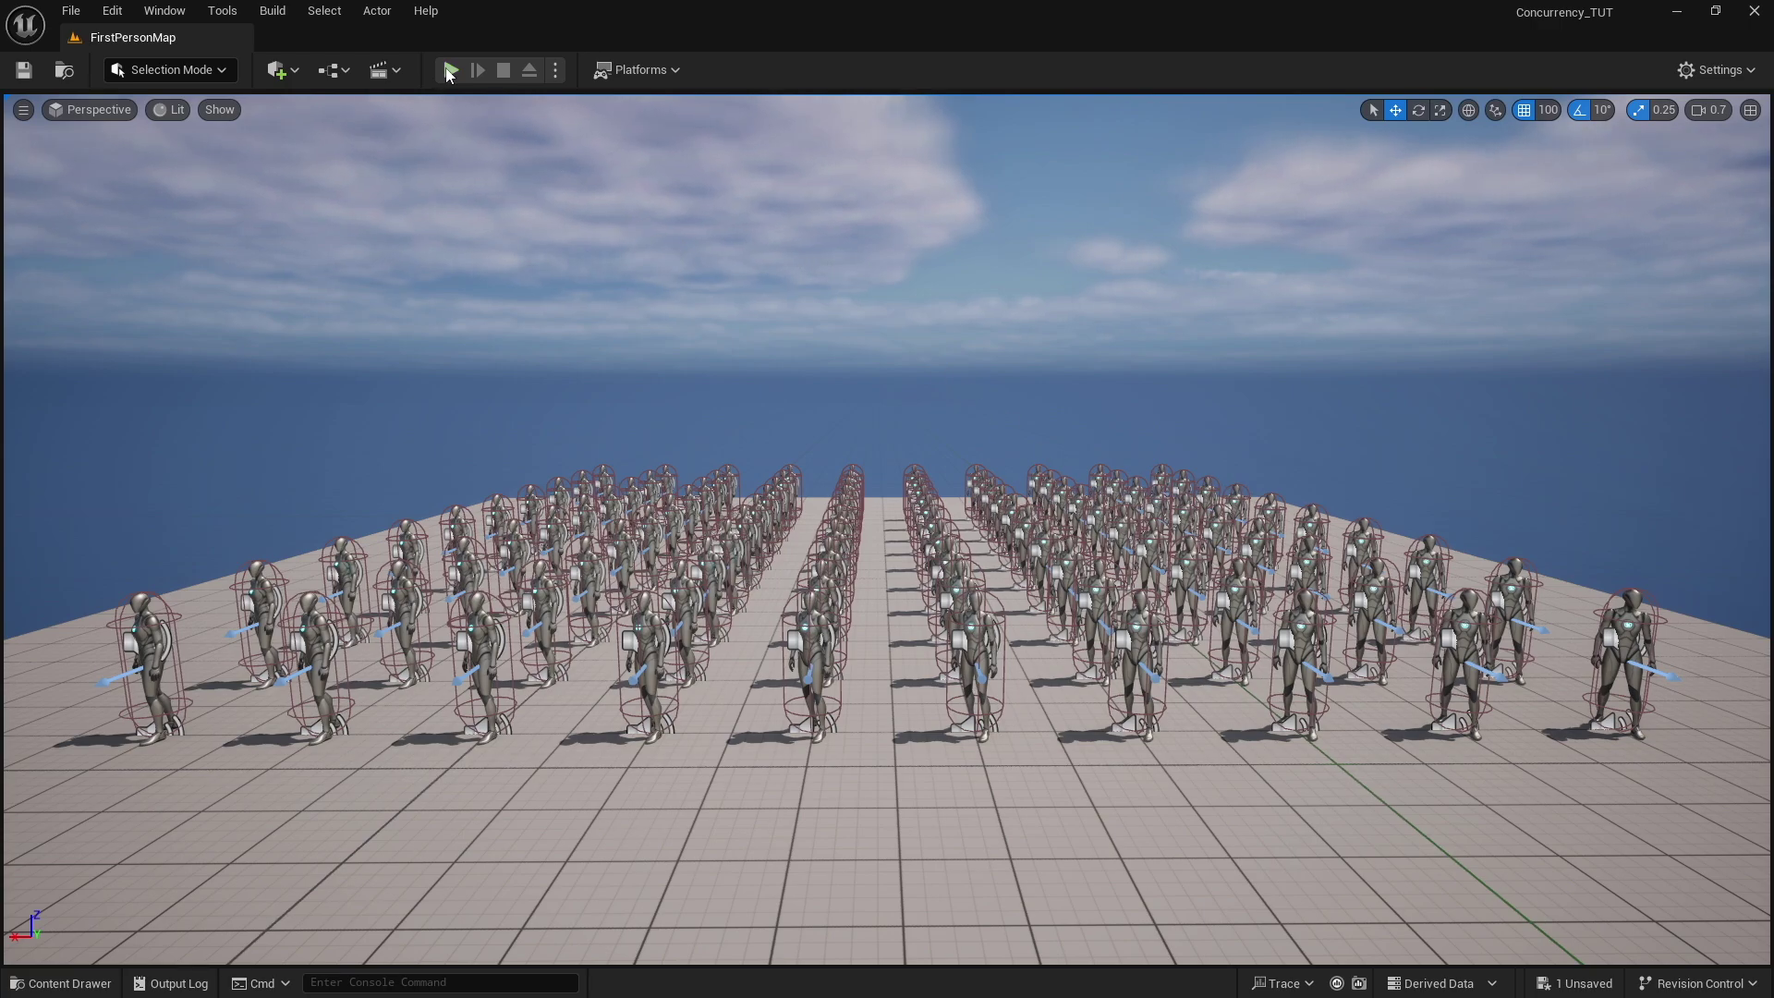
click(450, 72)
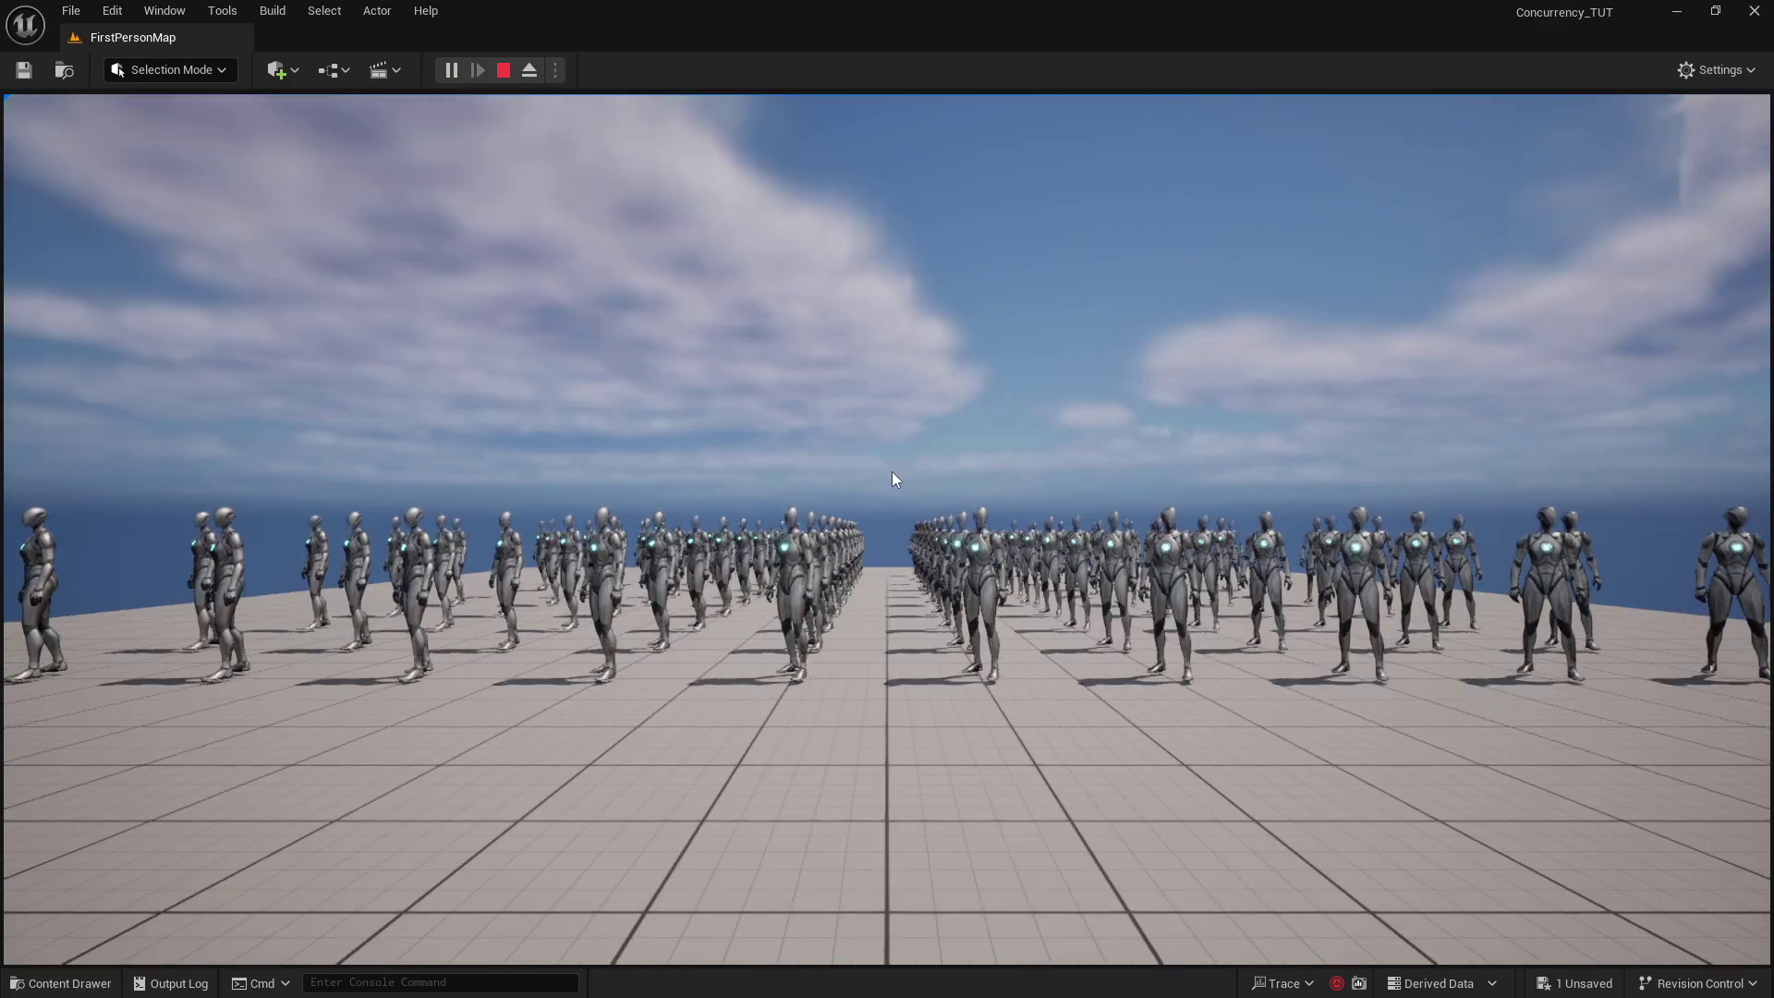
click(895, 479)
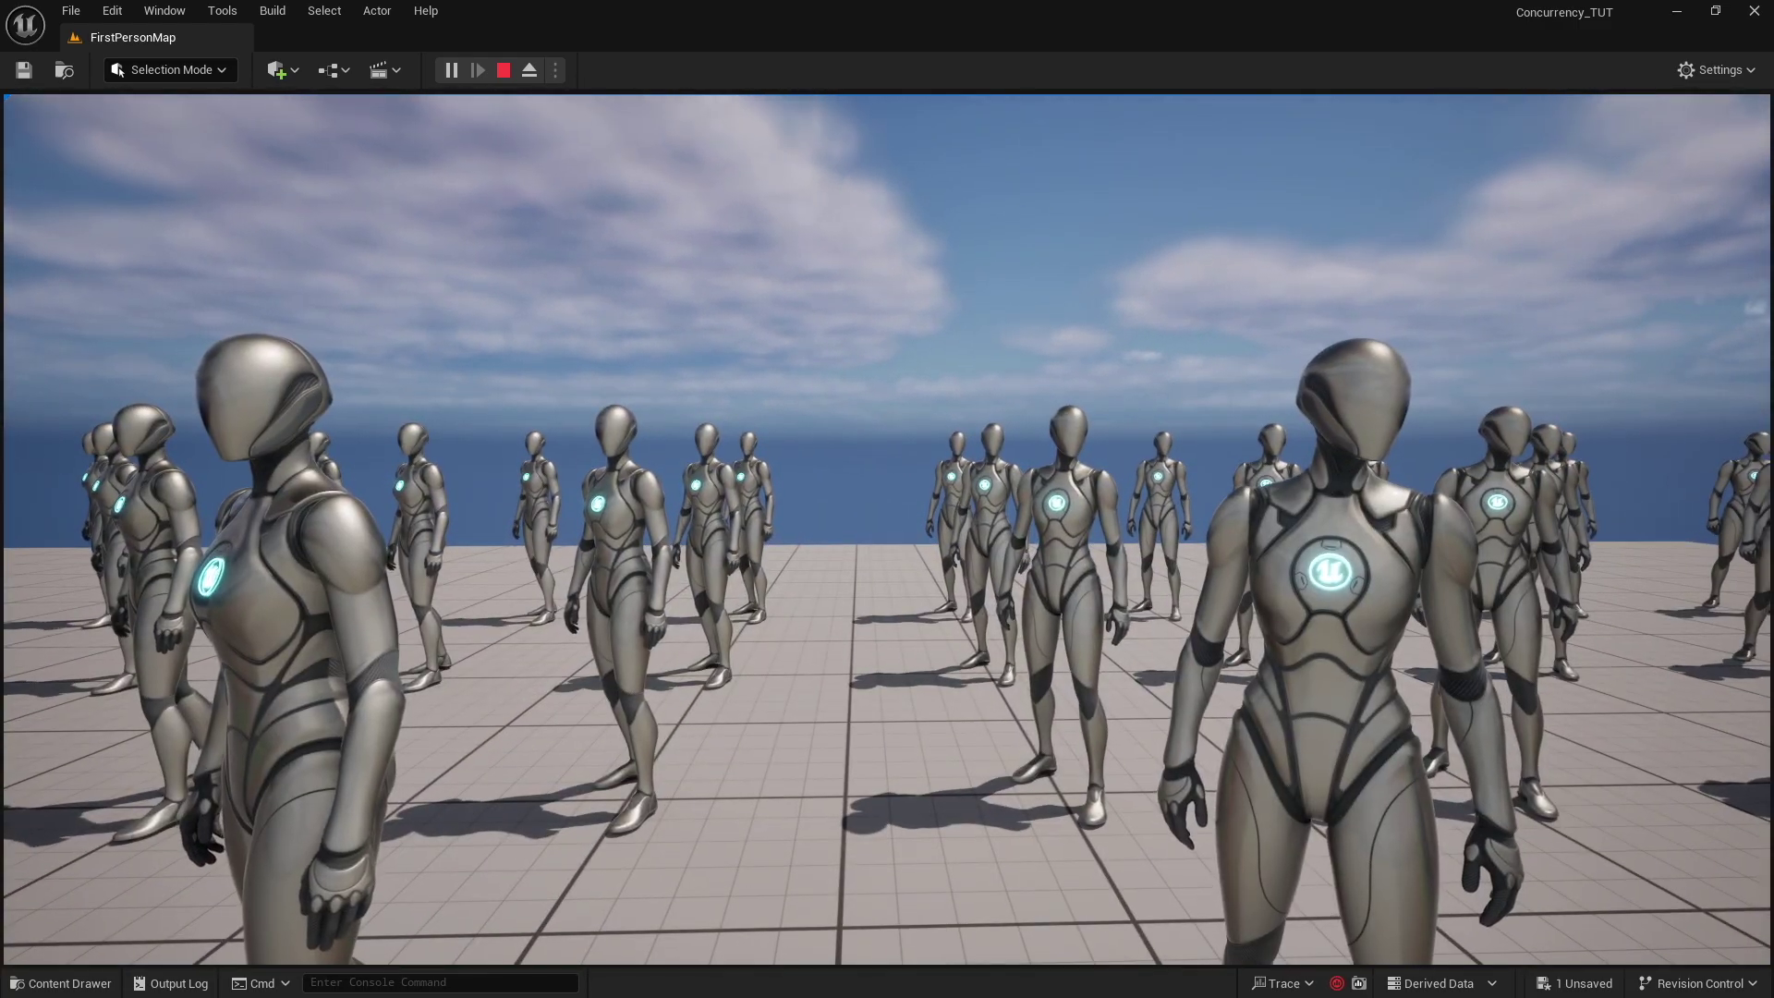
key(Pause)
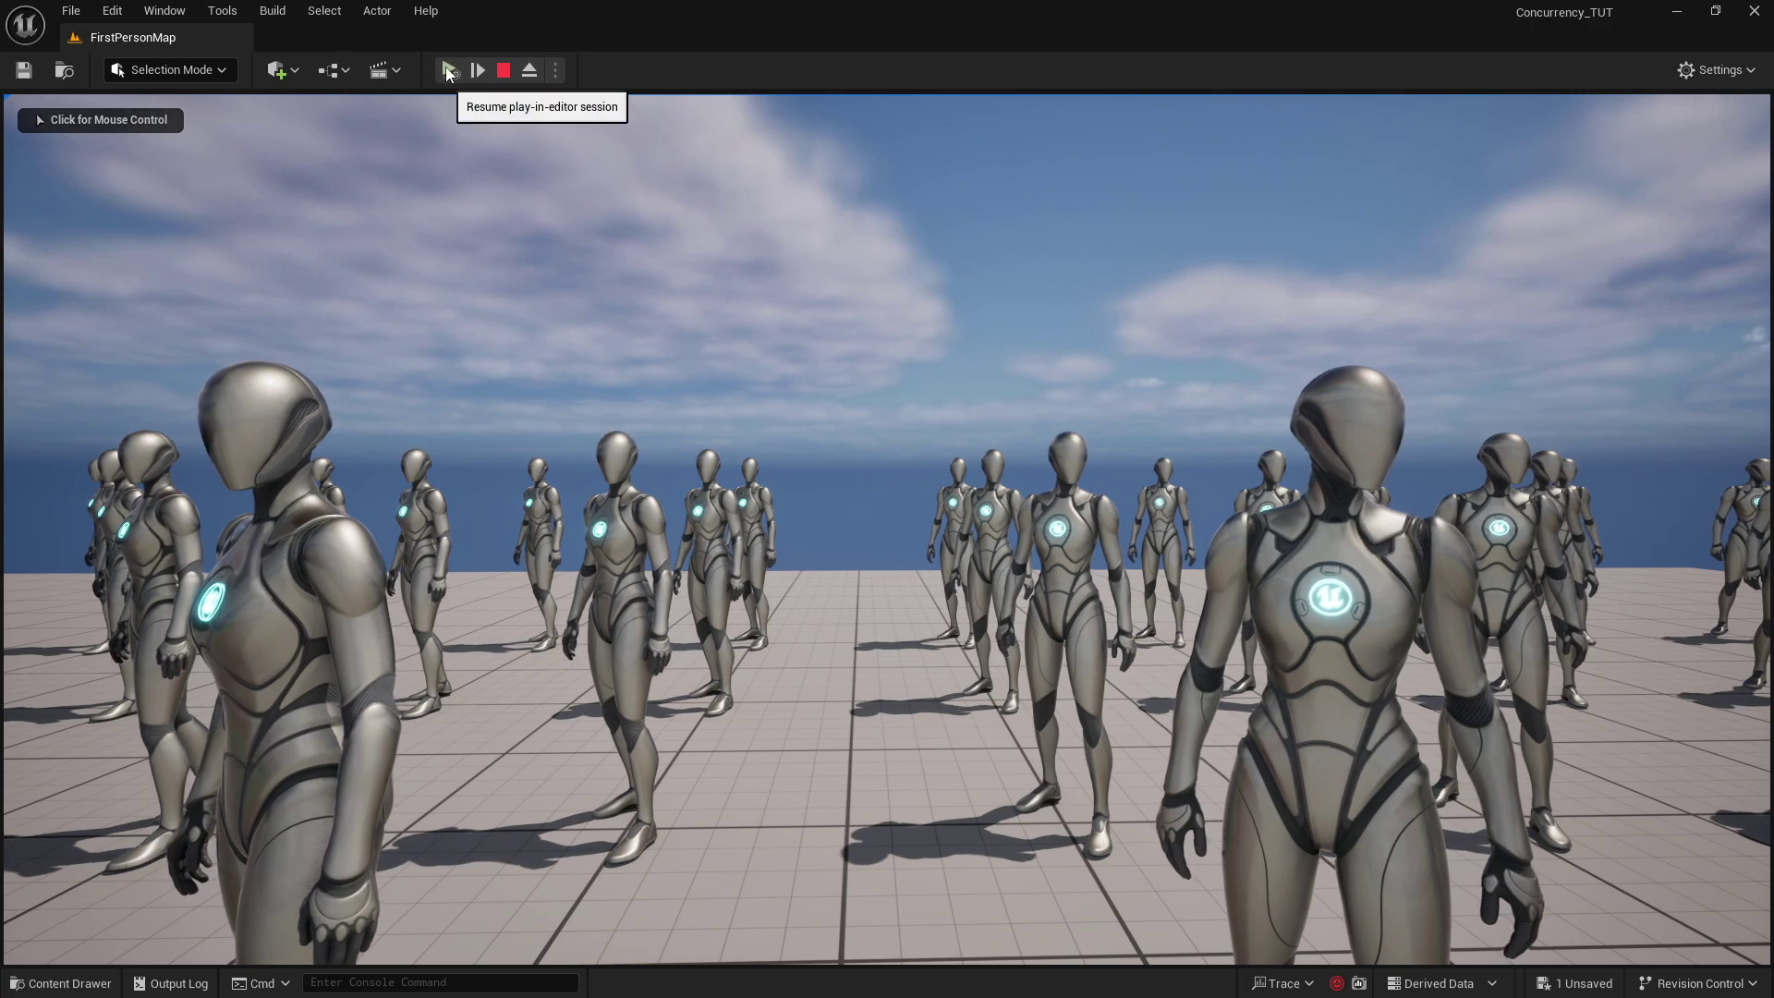
click(449, 71)
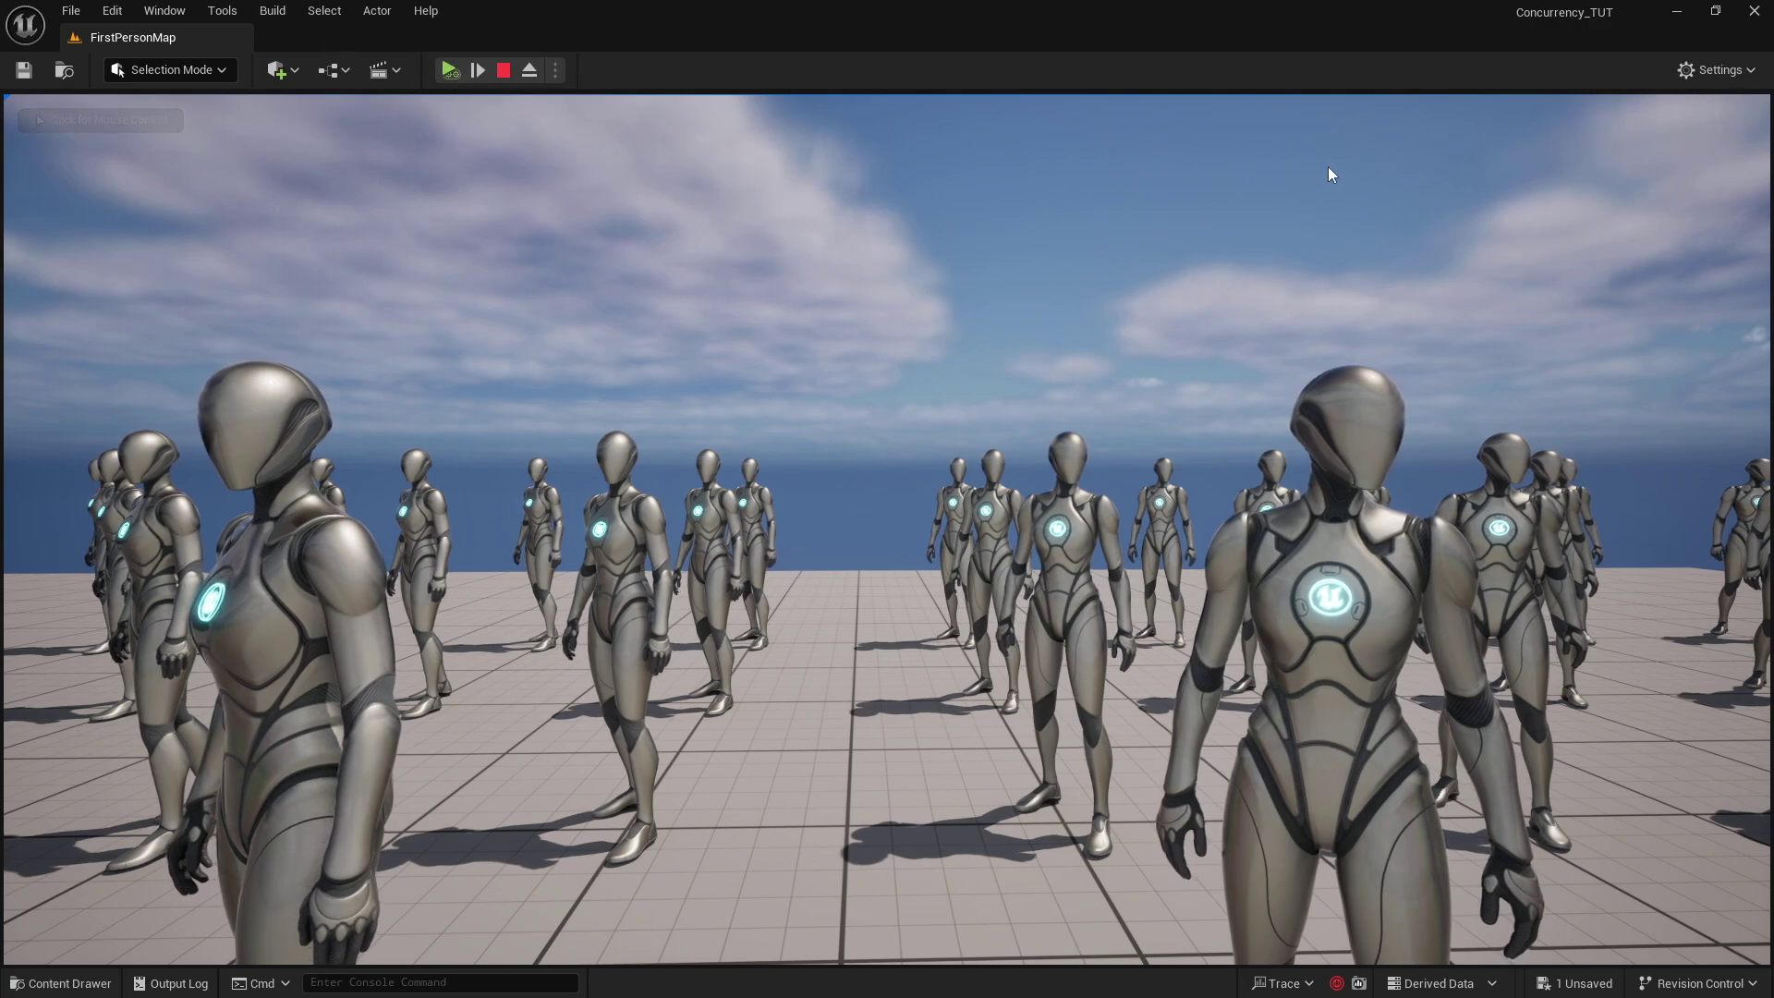
click(1537, 206)
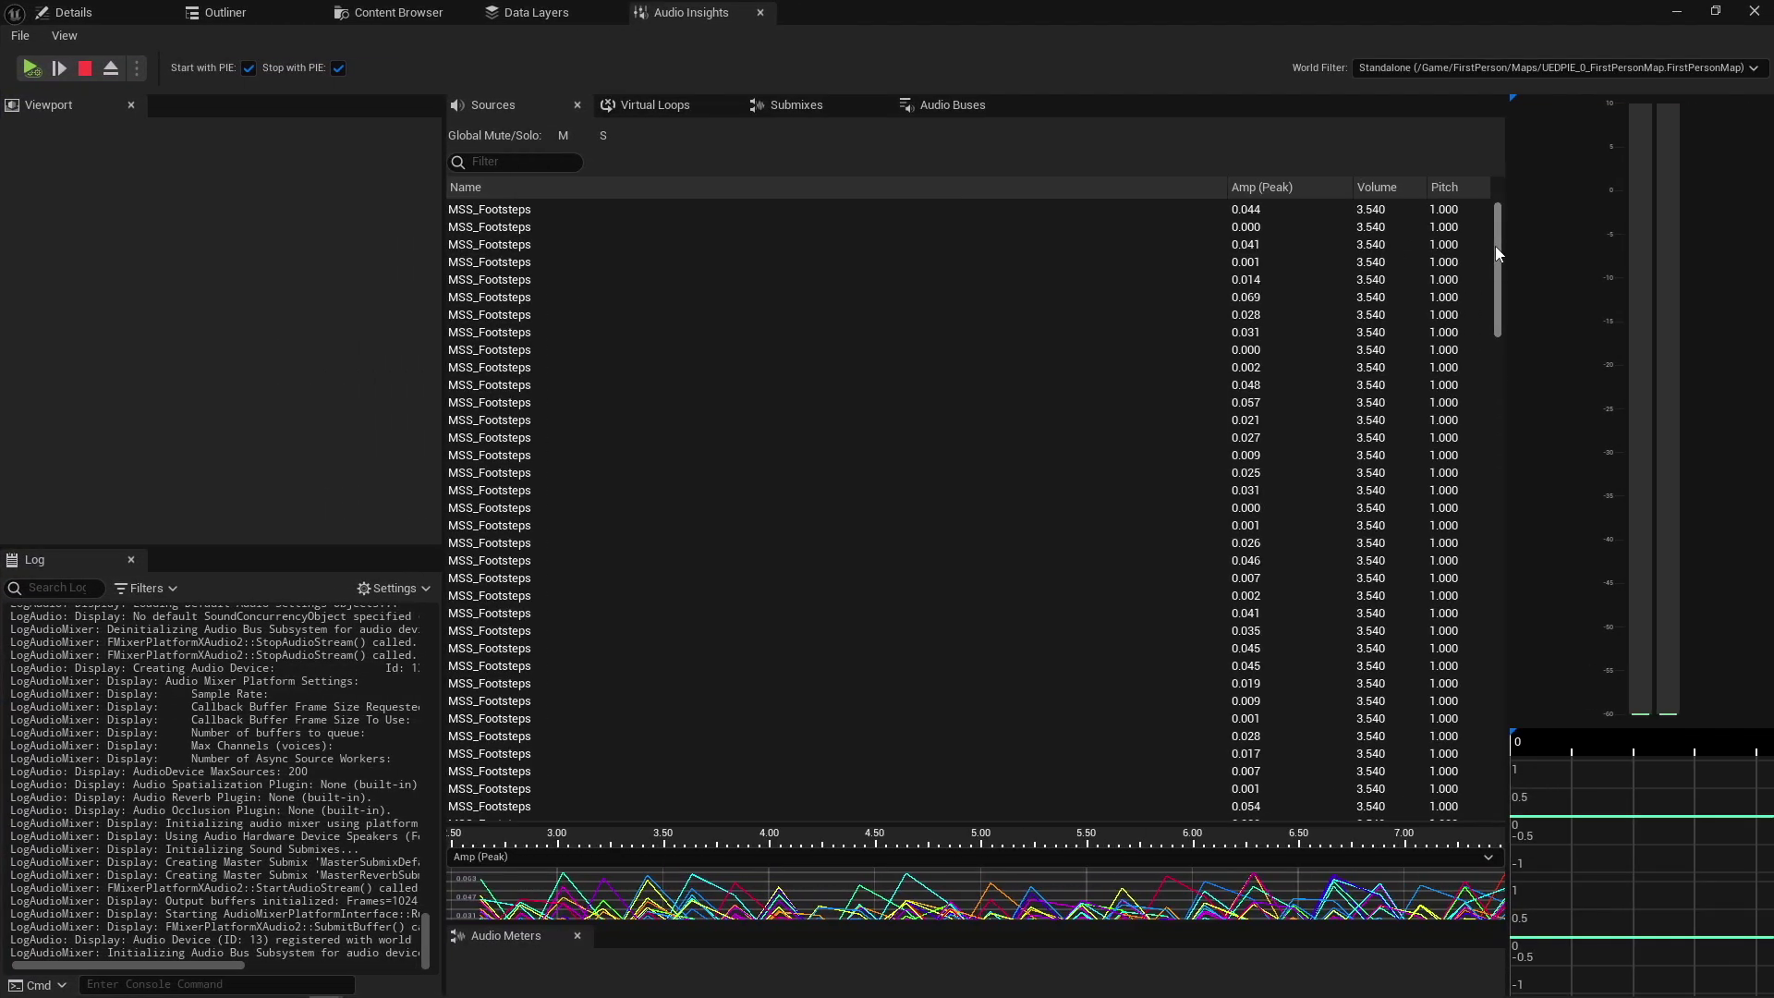
Scroll through the MSS_Footsteps voices in Audio Insights, then exit the play session.
drag(1498, 236, 1549, 190)
key(Escape)
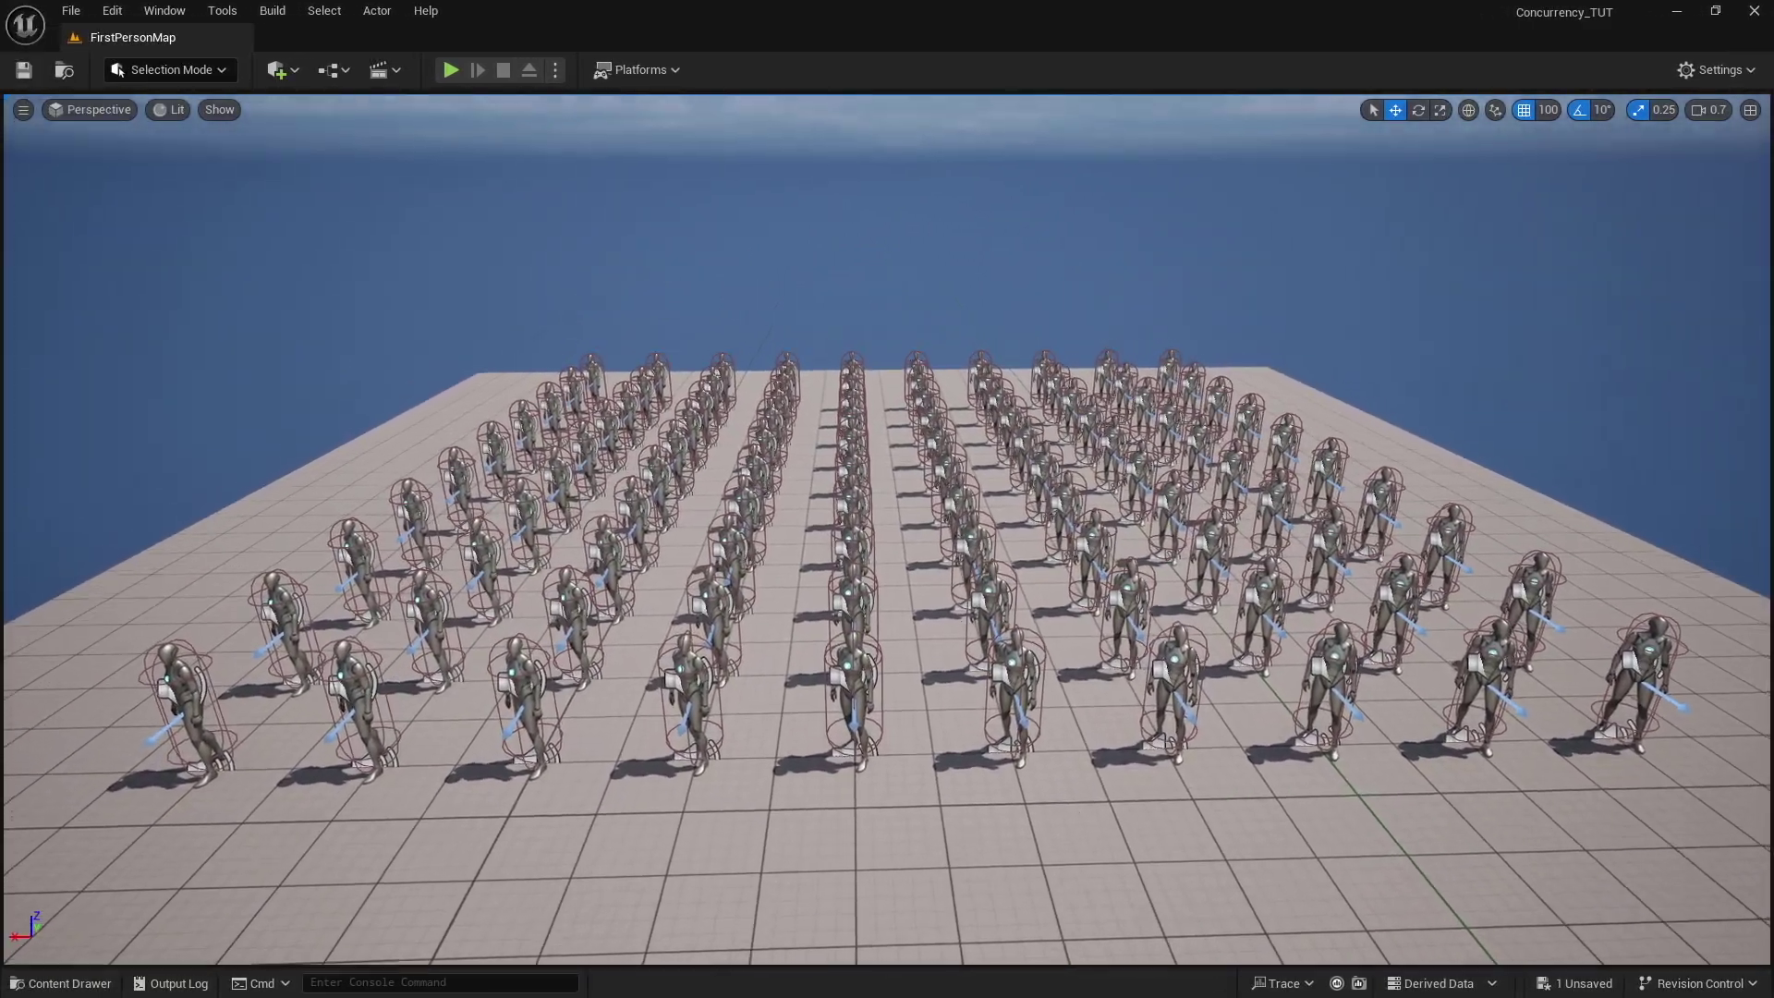
right_drag(1361, 462, 1361, 454)
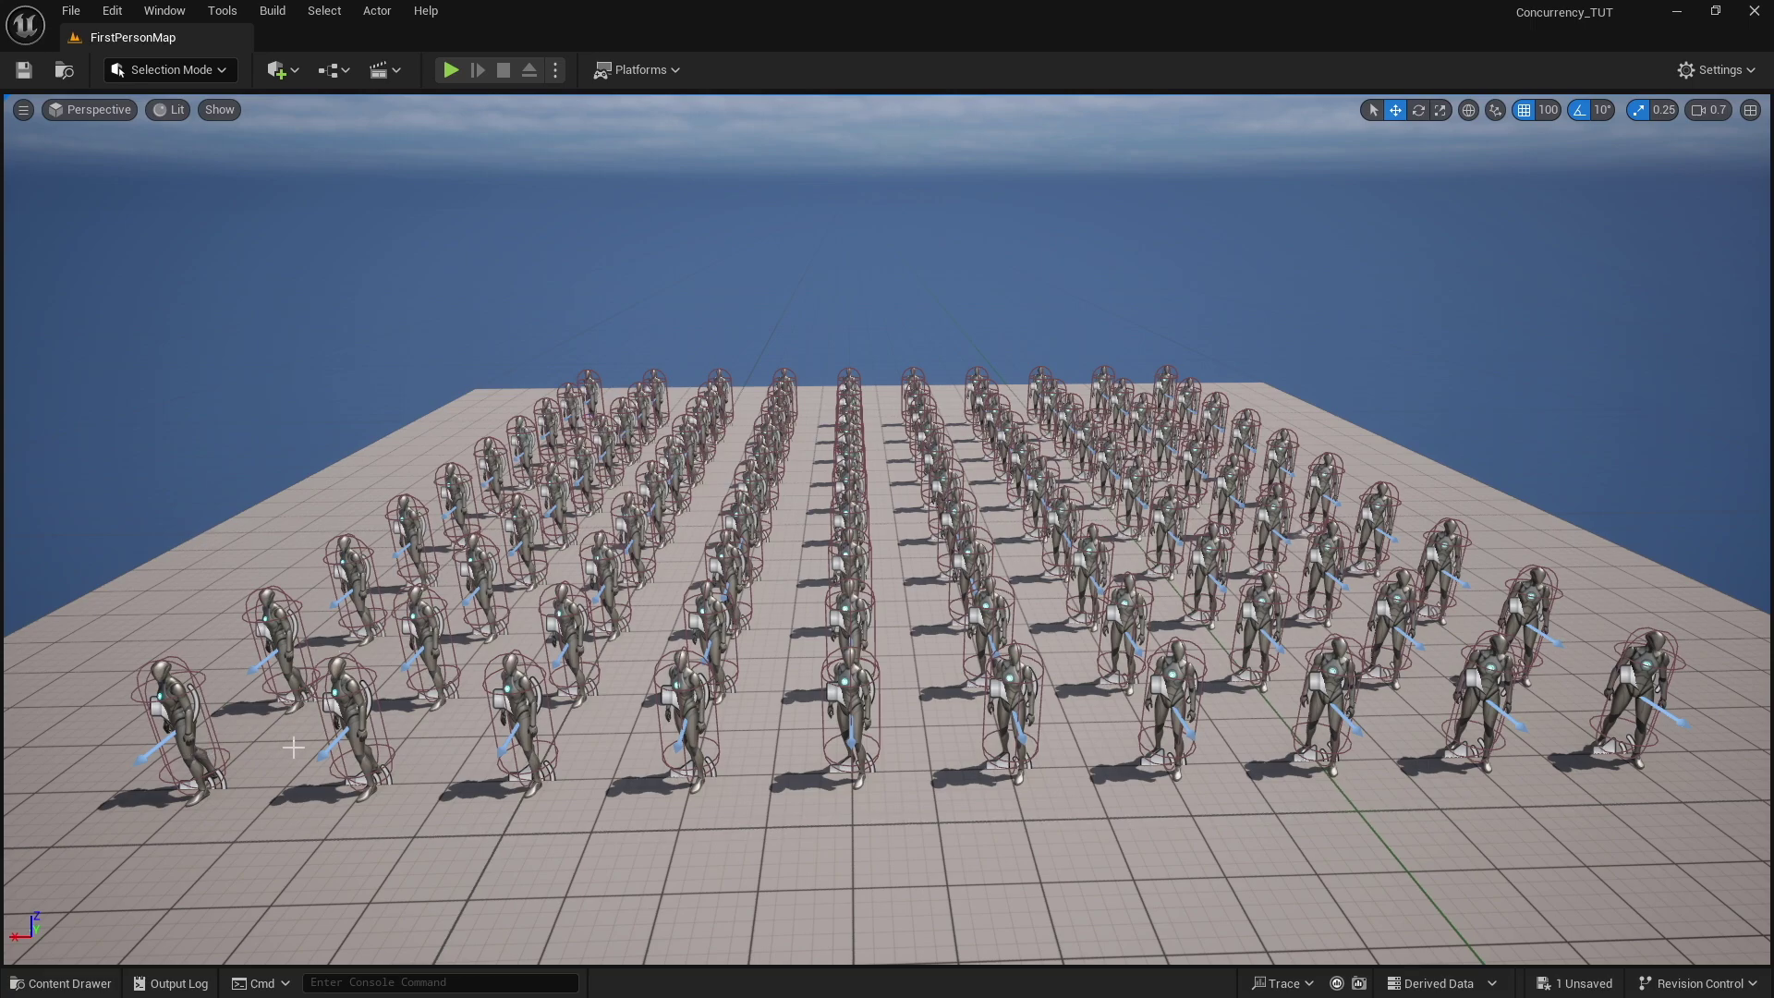
Select a front-row character and a floating sound emitter while viewing along the crowd's rows.
click(350, 684)
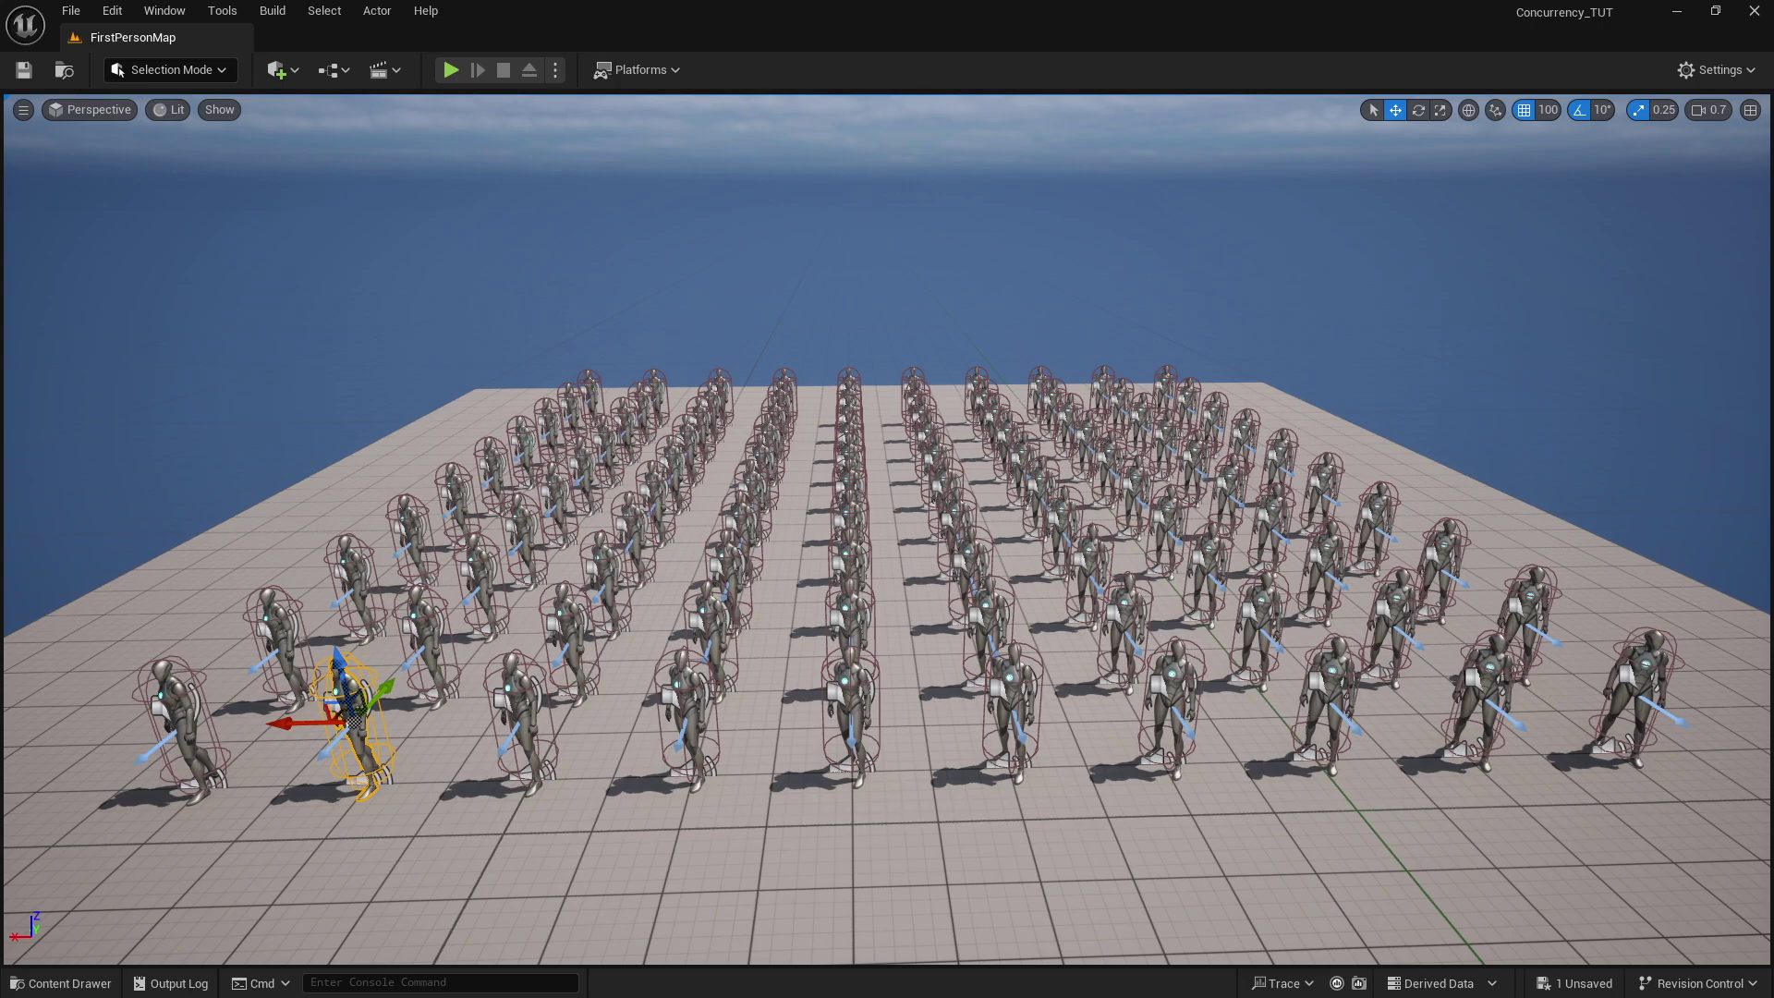
key(Left)
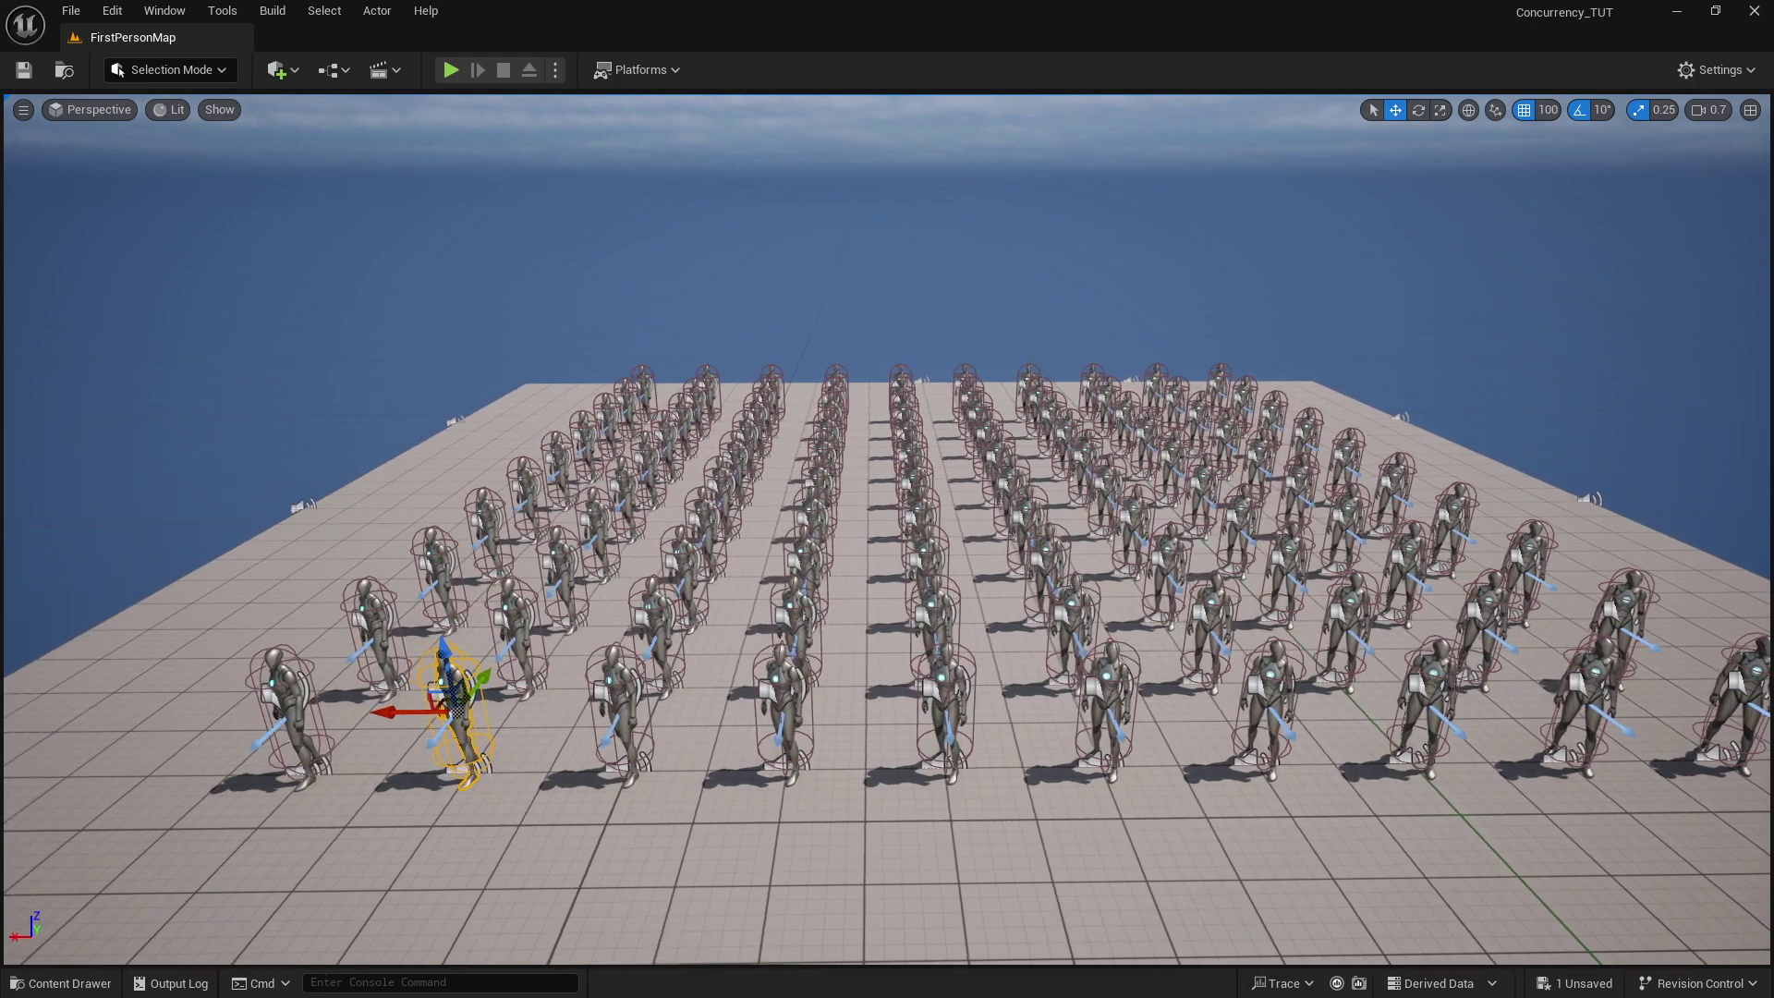
right_drag(887, 499, 961, 404)
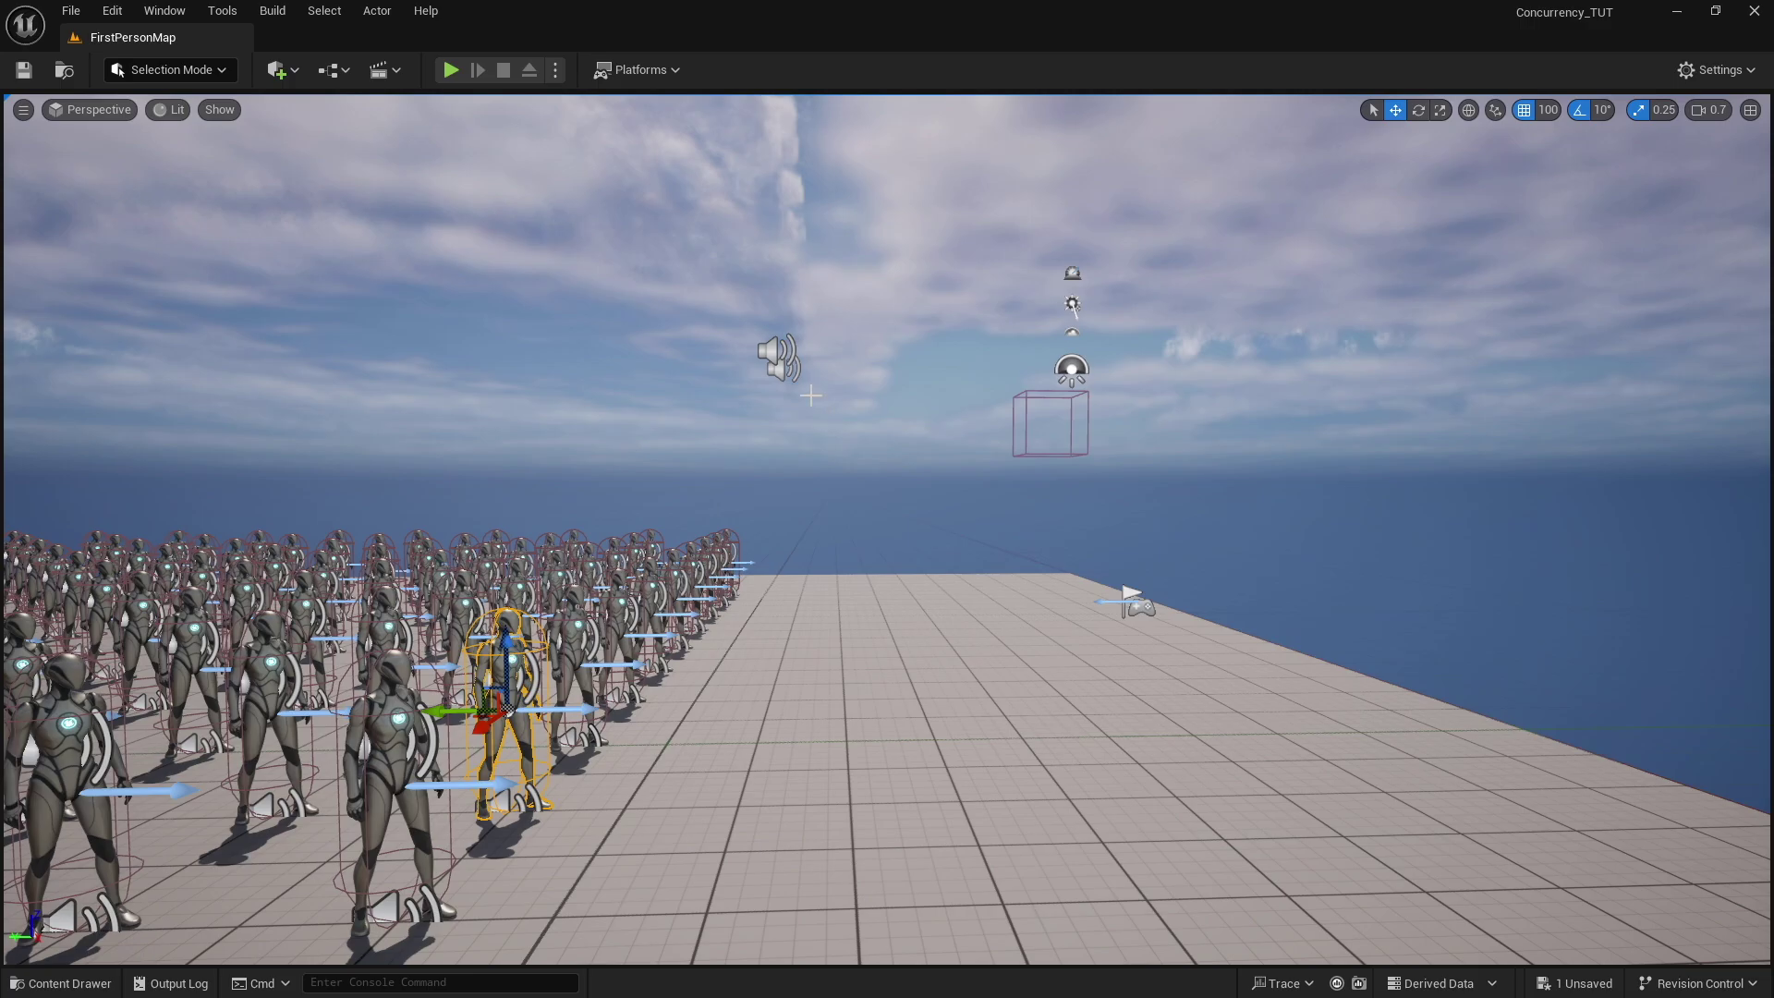
click(773, 358)
mouse_move(773, 358)
right_down()
mouse_move(721, 362)
mouse_move(815, 363)
mouse_move(757, 364)
mouse_move(757, 387)
right_up()
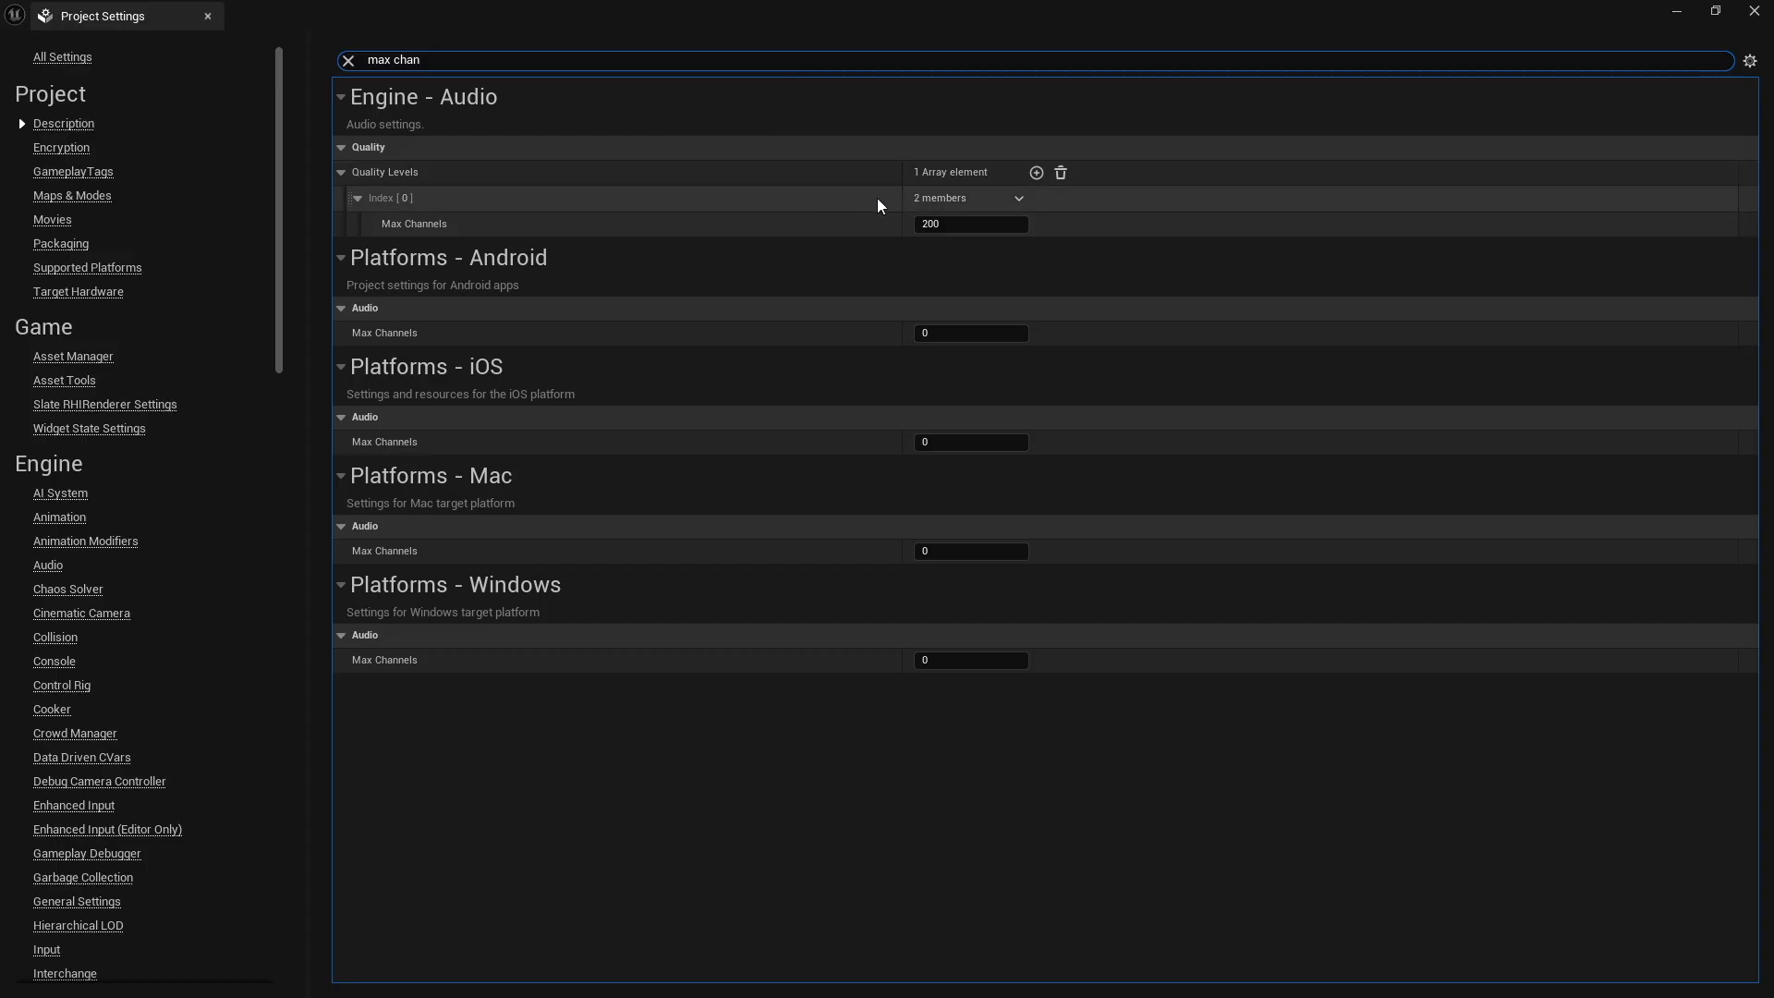
Set Engine Audio Max Channels back to 32, close Project Settings, and show Audio/Footsteps.
click(931, 225)
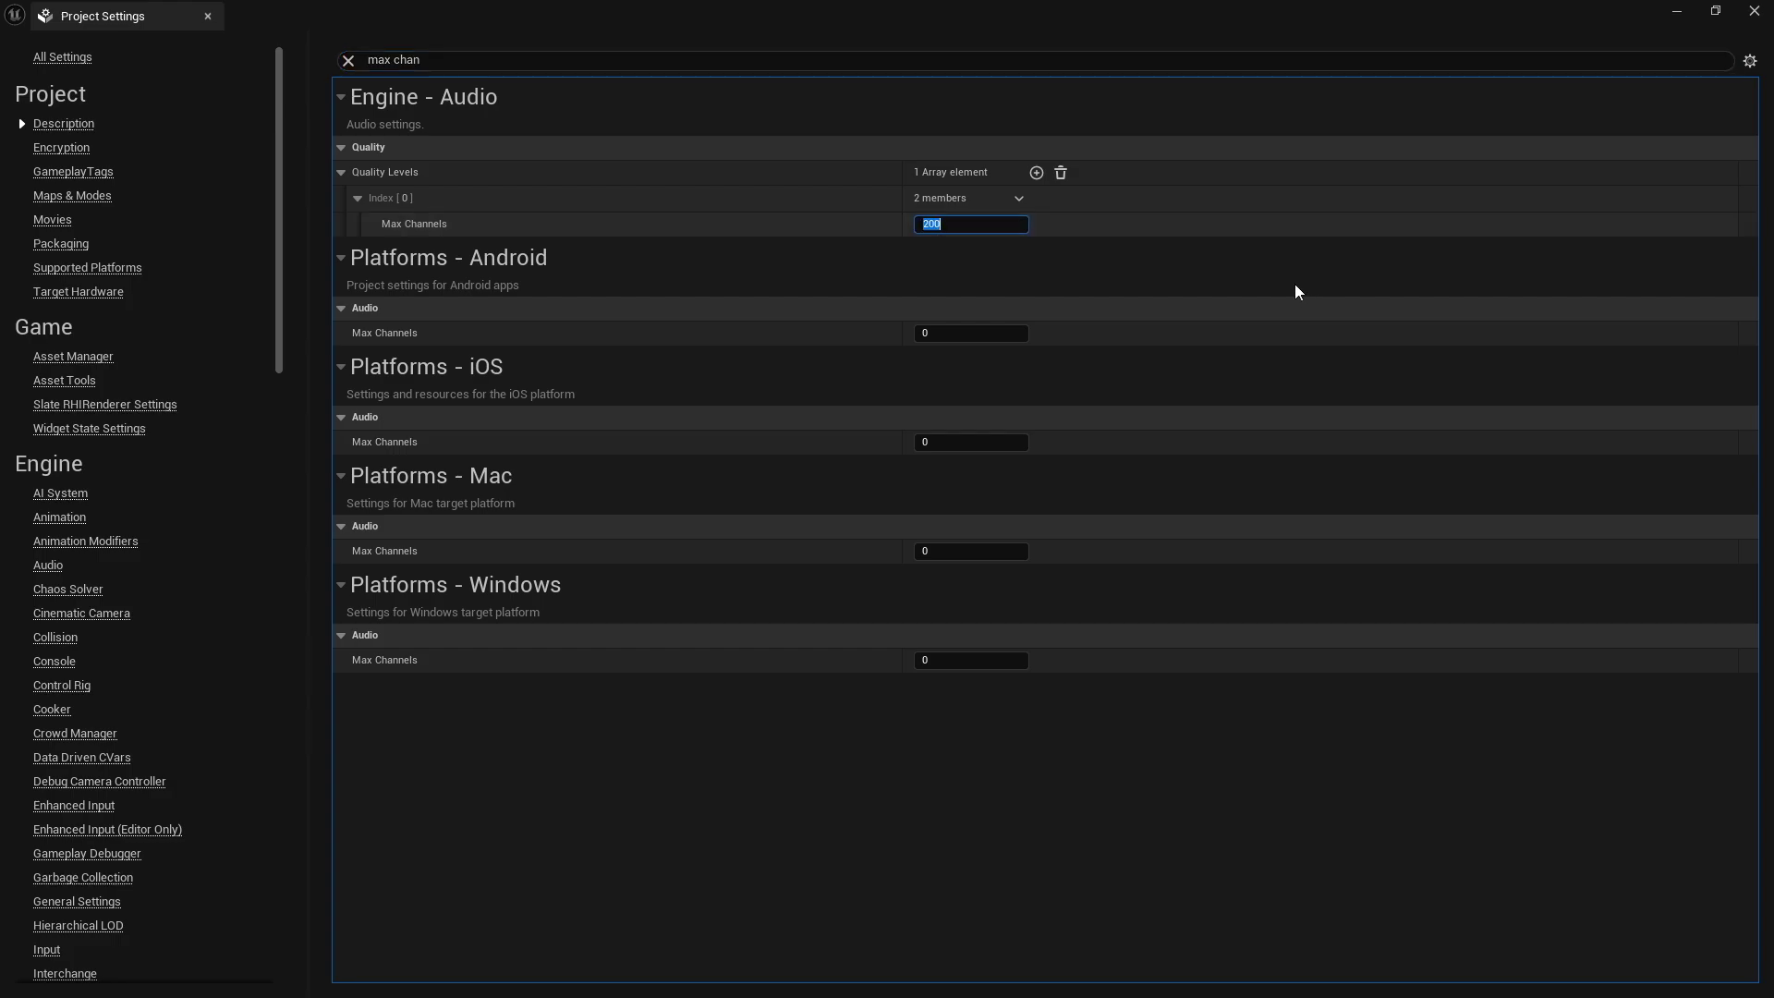
text(32)
key(Return)
click(1754, 11)
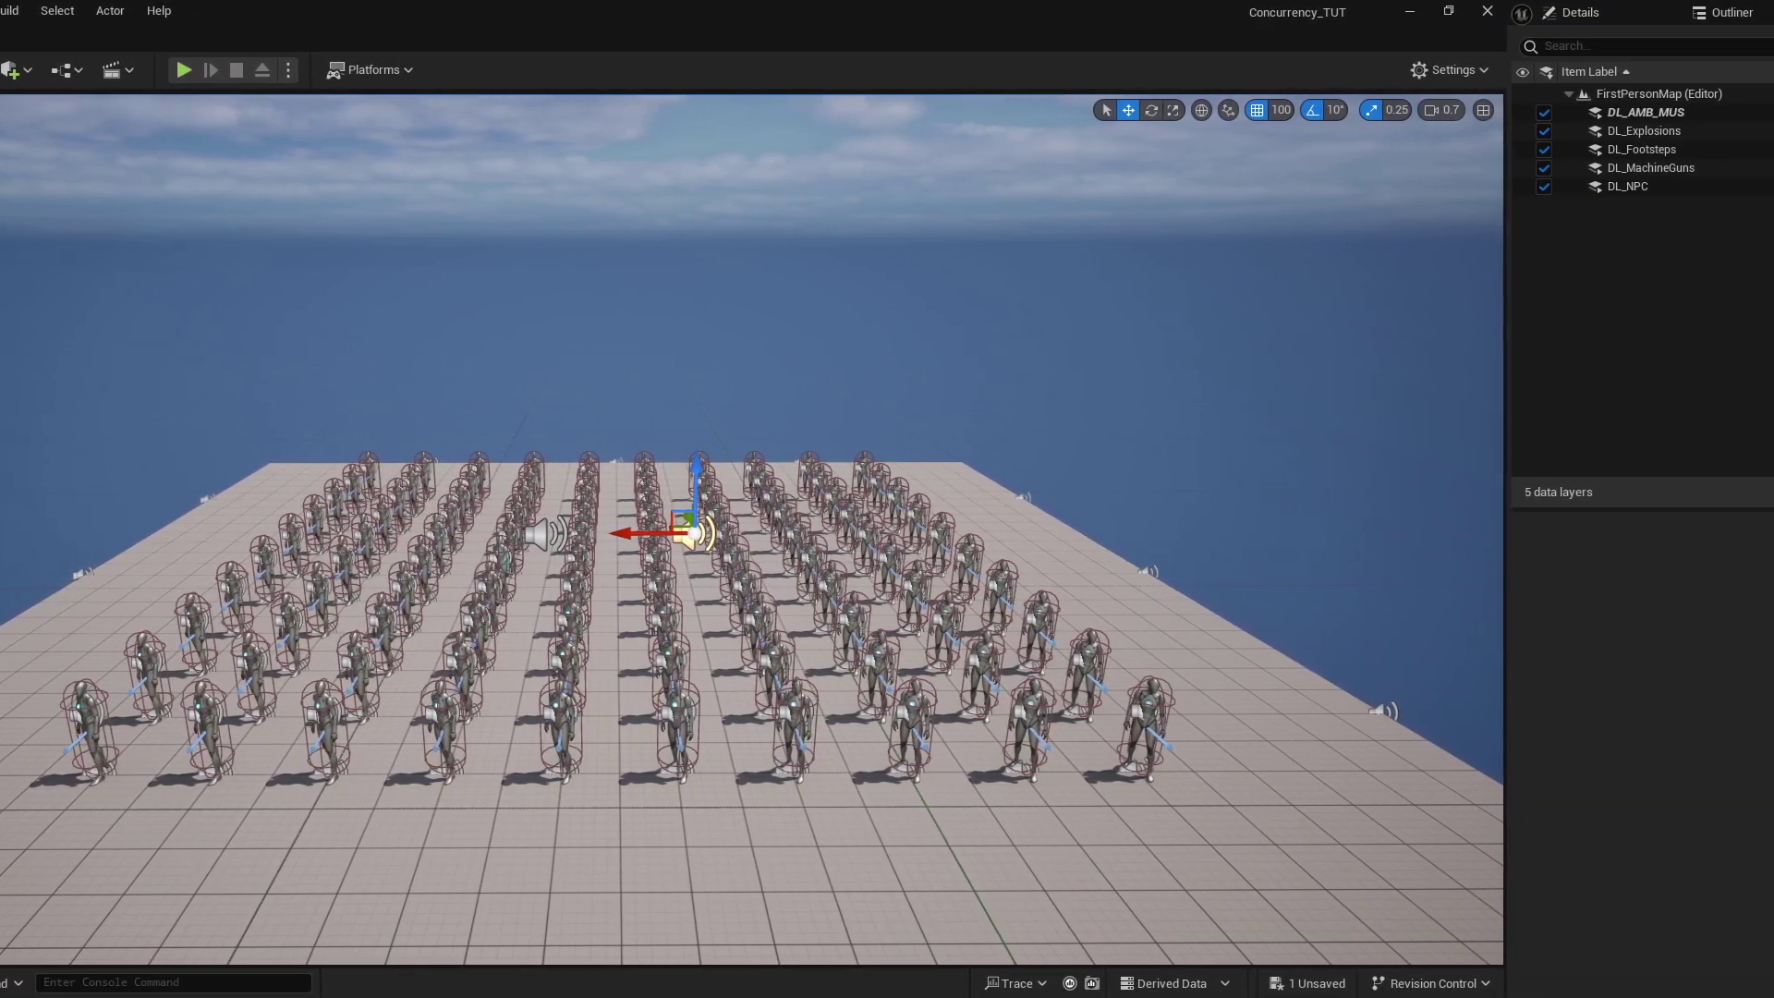
click(1710, 9)
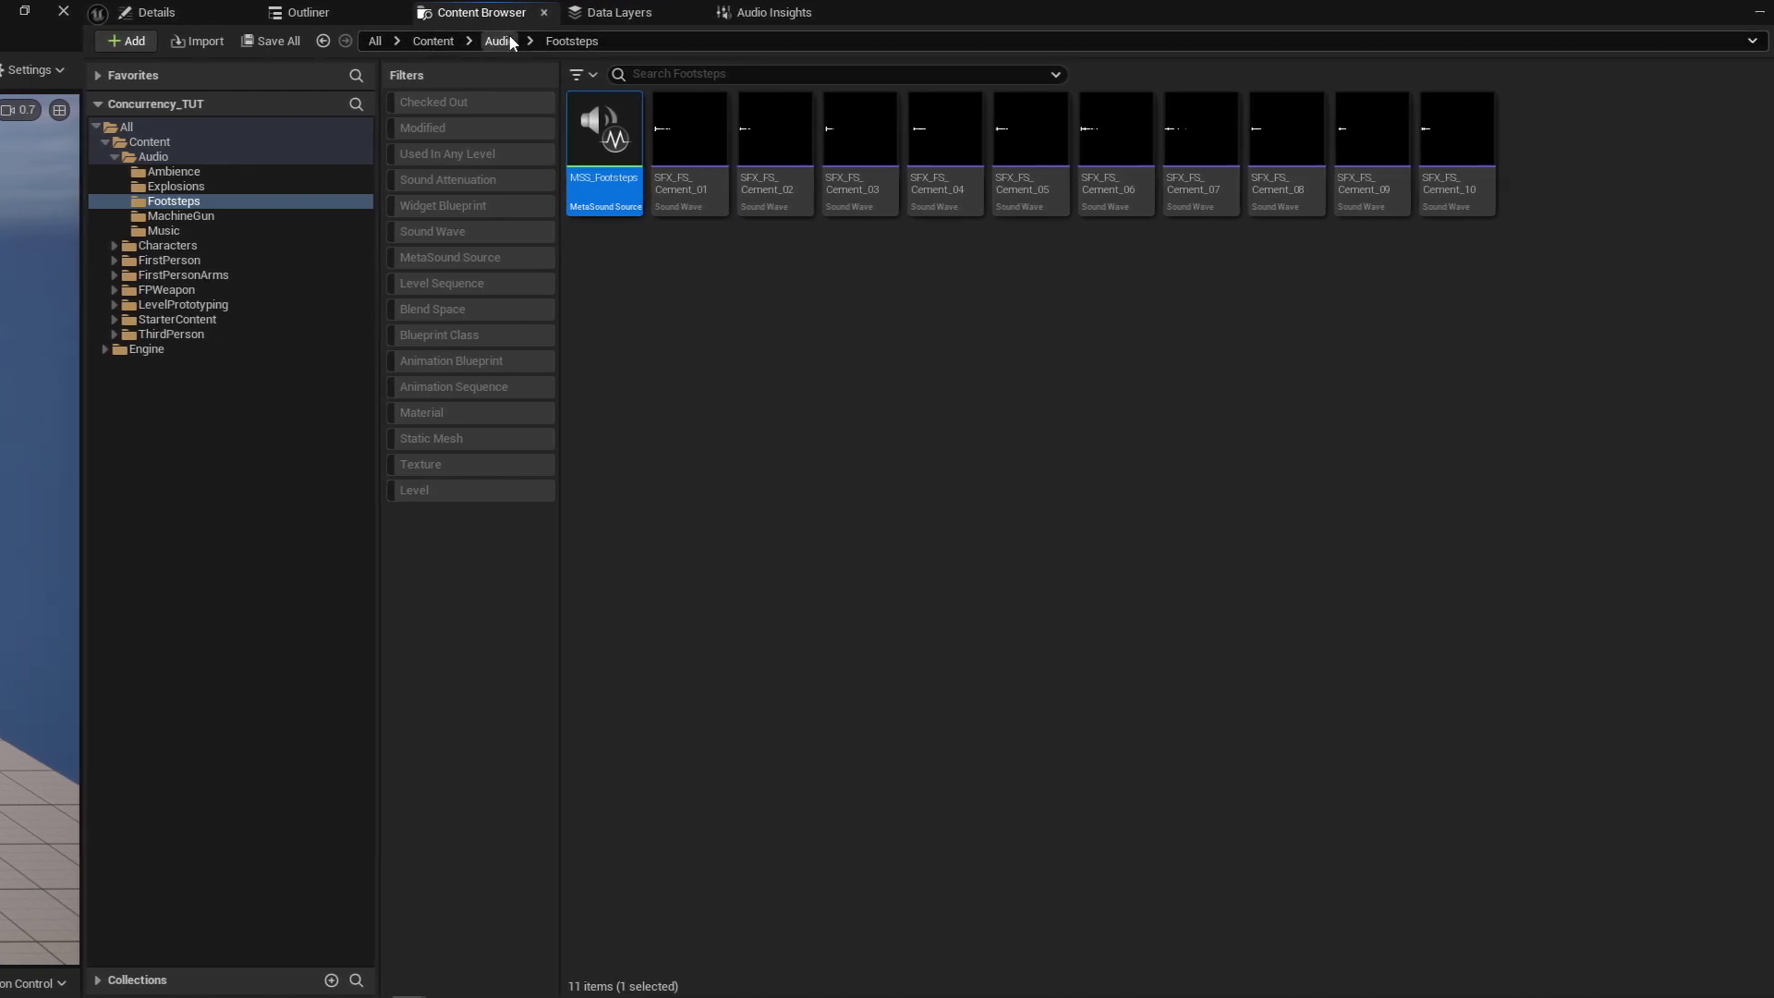
In the Audio folder, multi-select the Explosions, Footsteps and MachineGun subfolders.
click(499, 40)
click(636, 162)
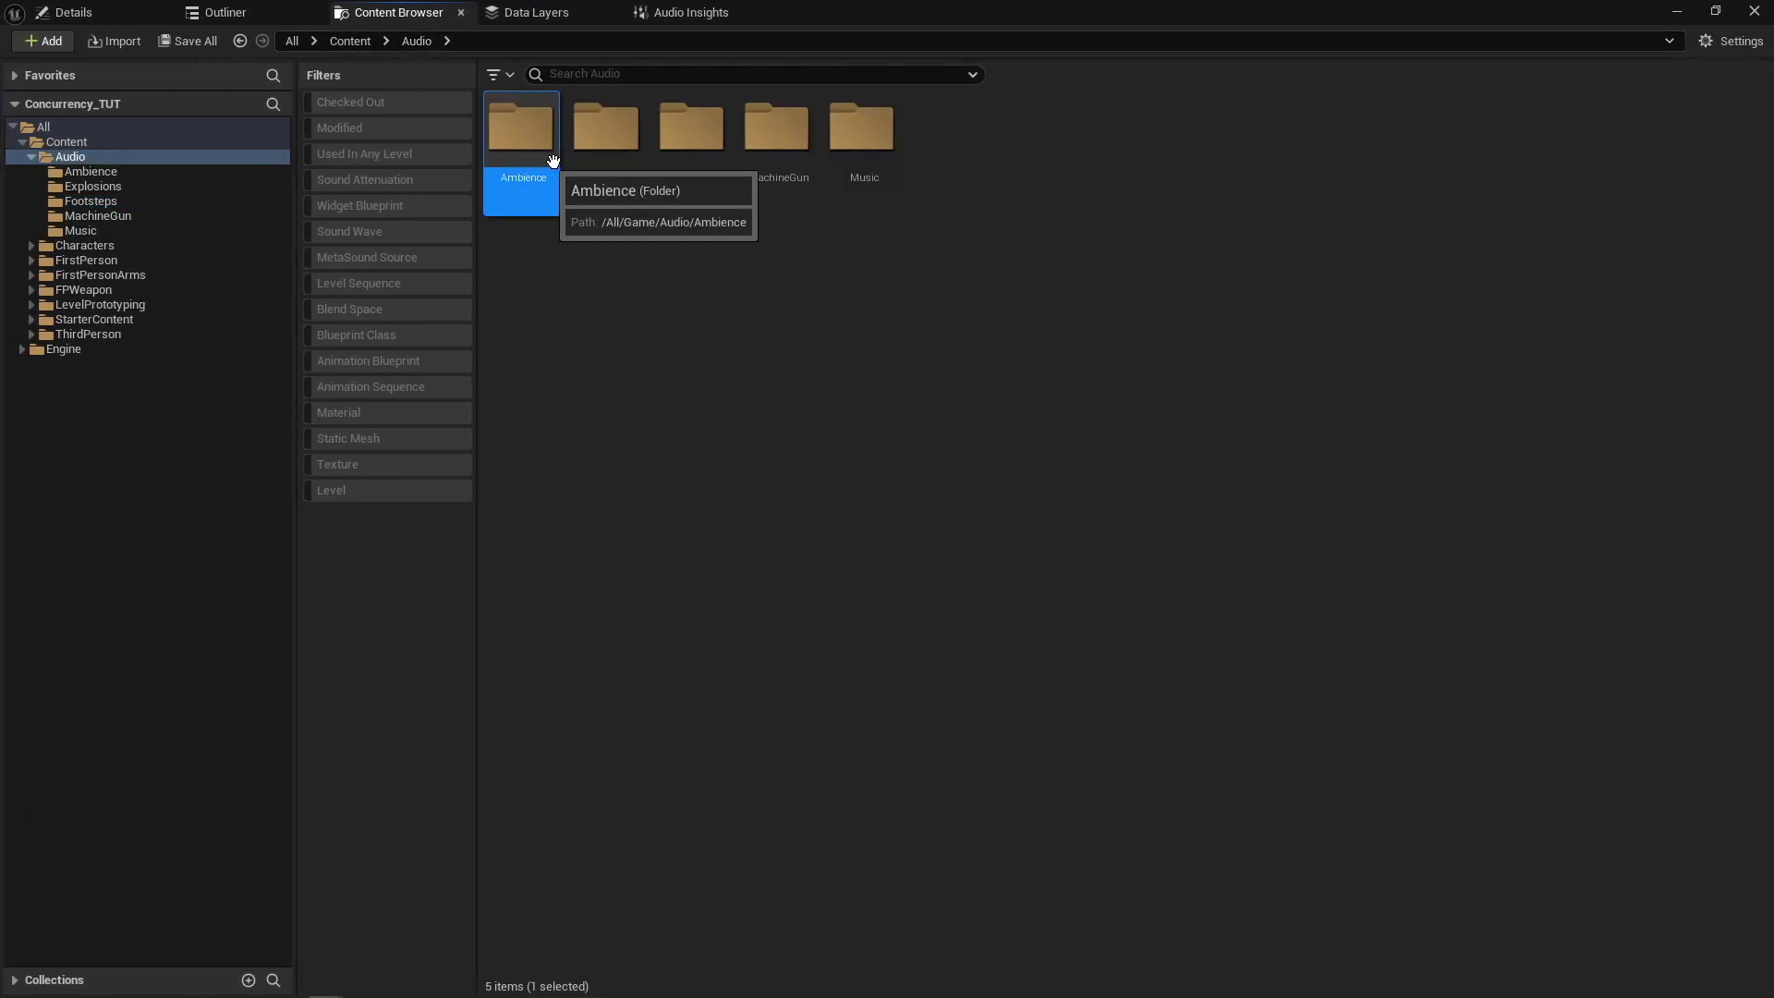
click(606, 157)
click(705, 182)
click(780, 178)
click(863, 178)
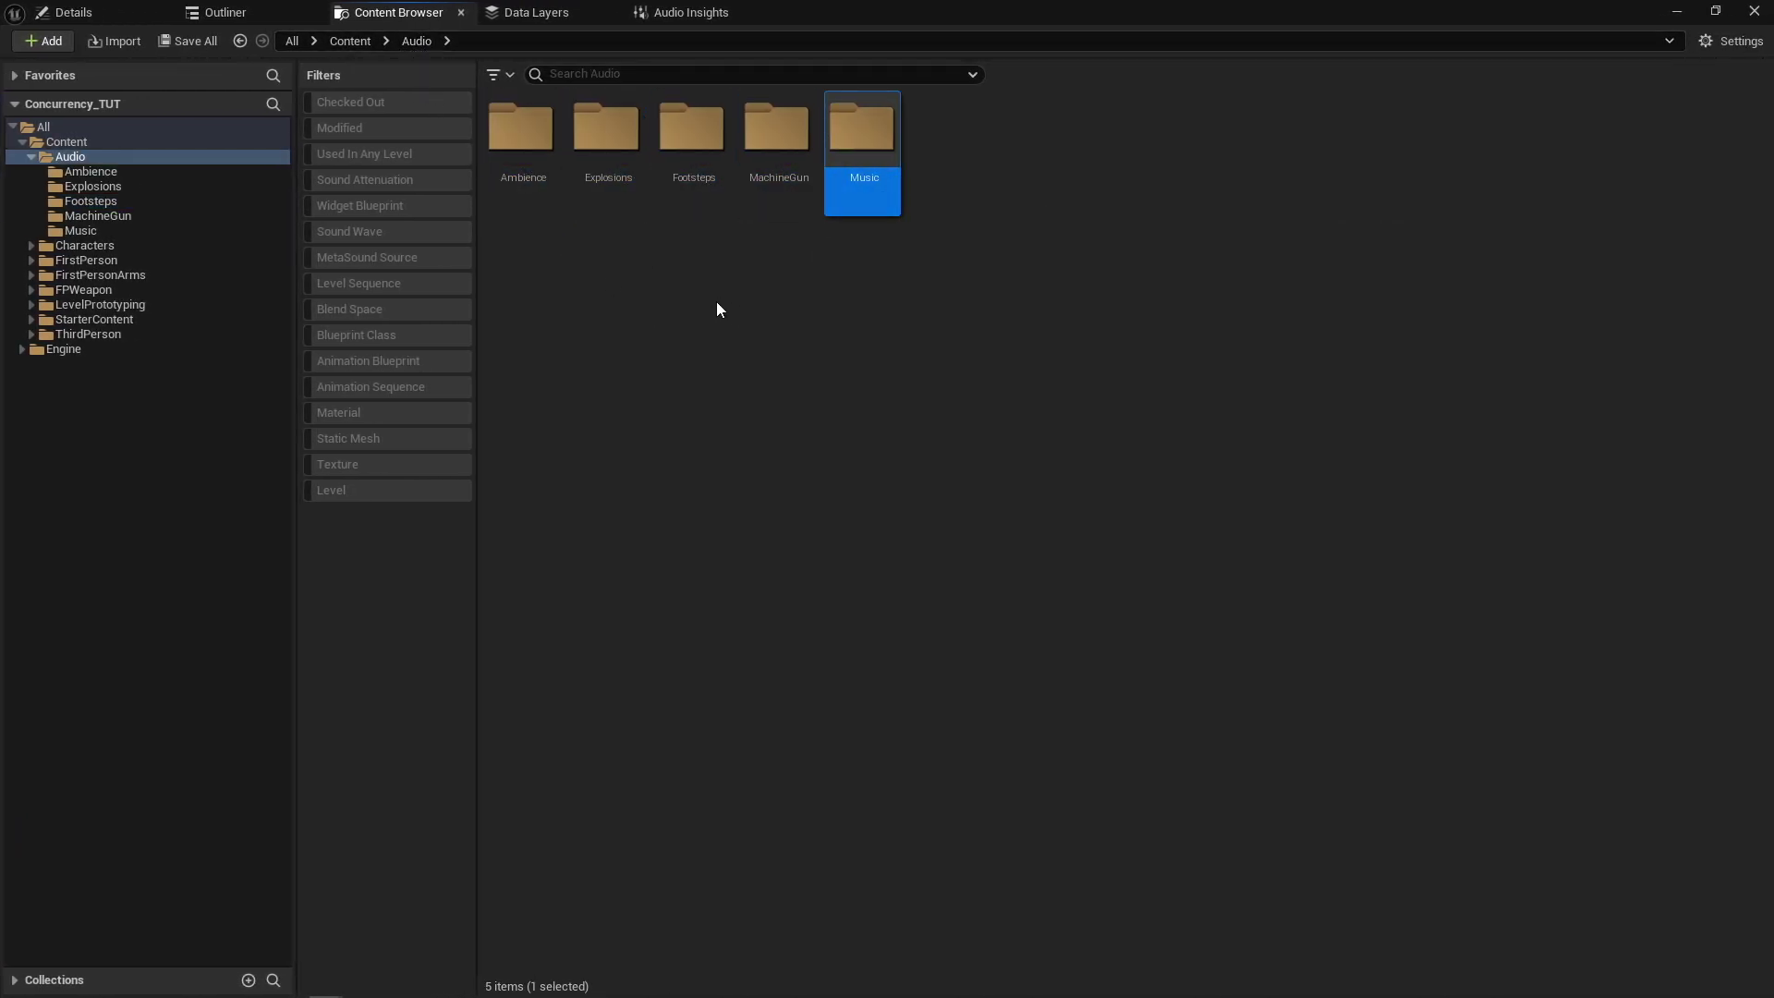
click(603, 184)
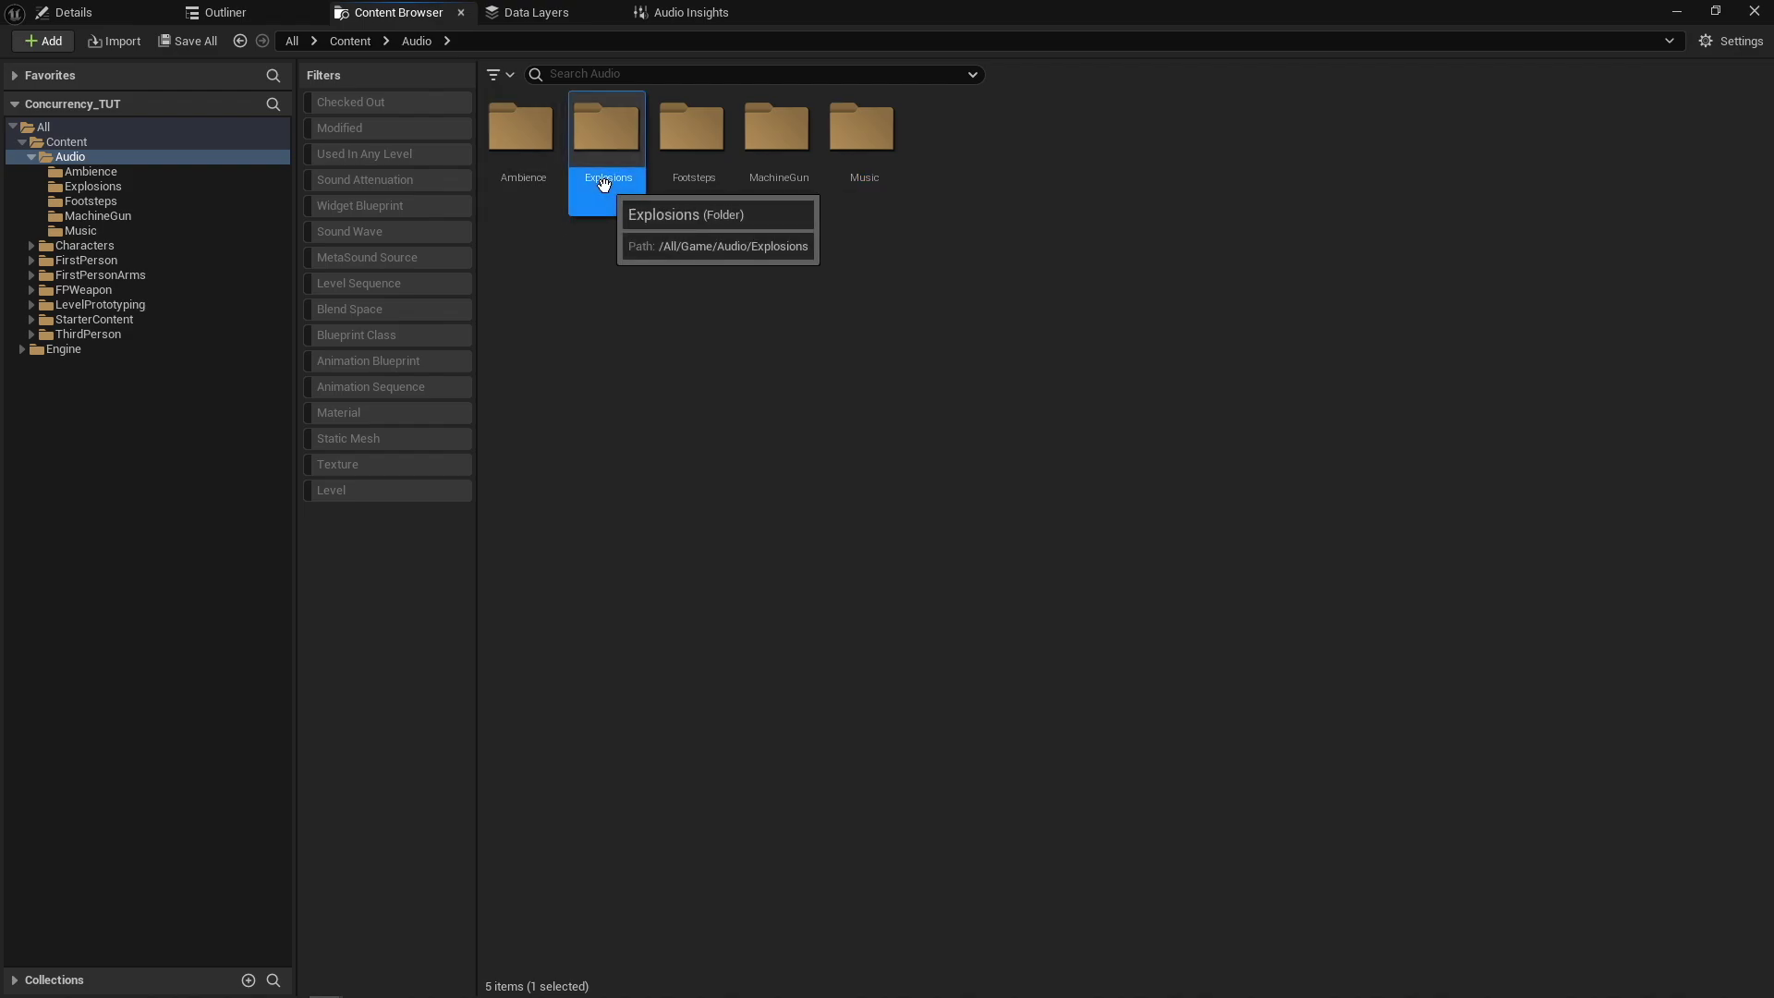
ctrl+click(685, 194)
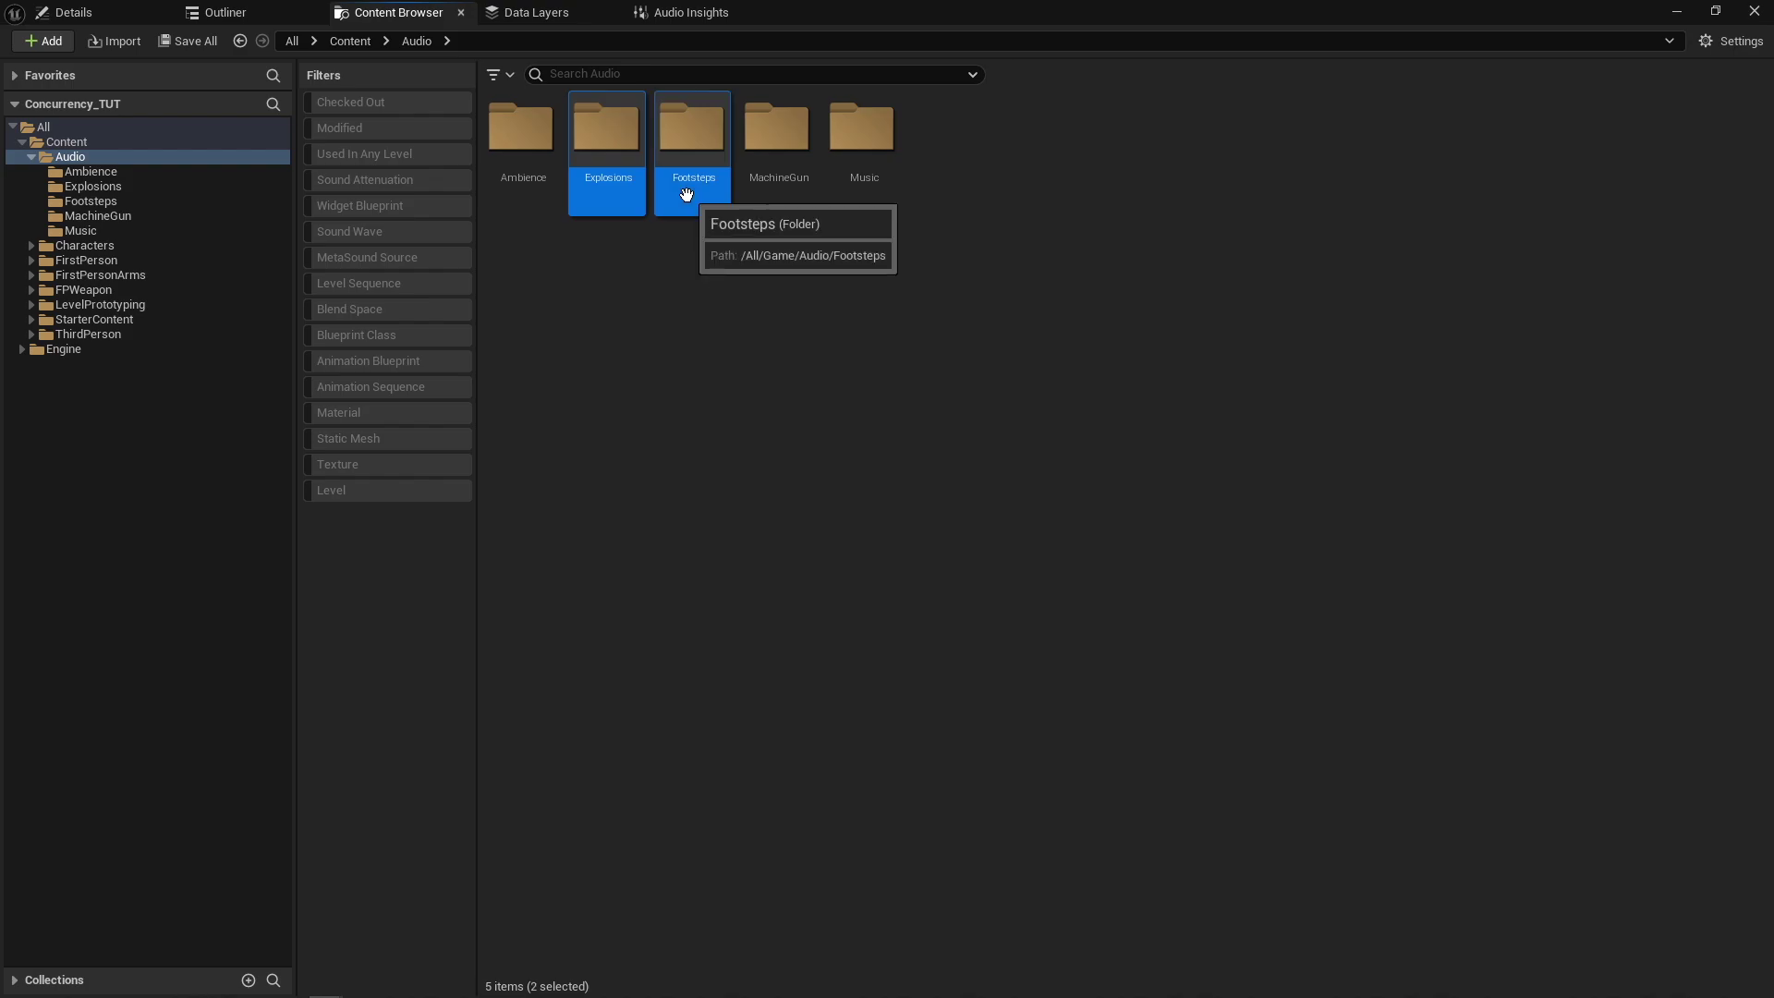
ctrl+click(782, 192)
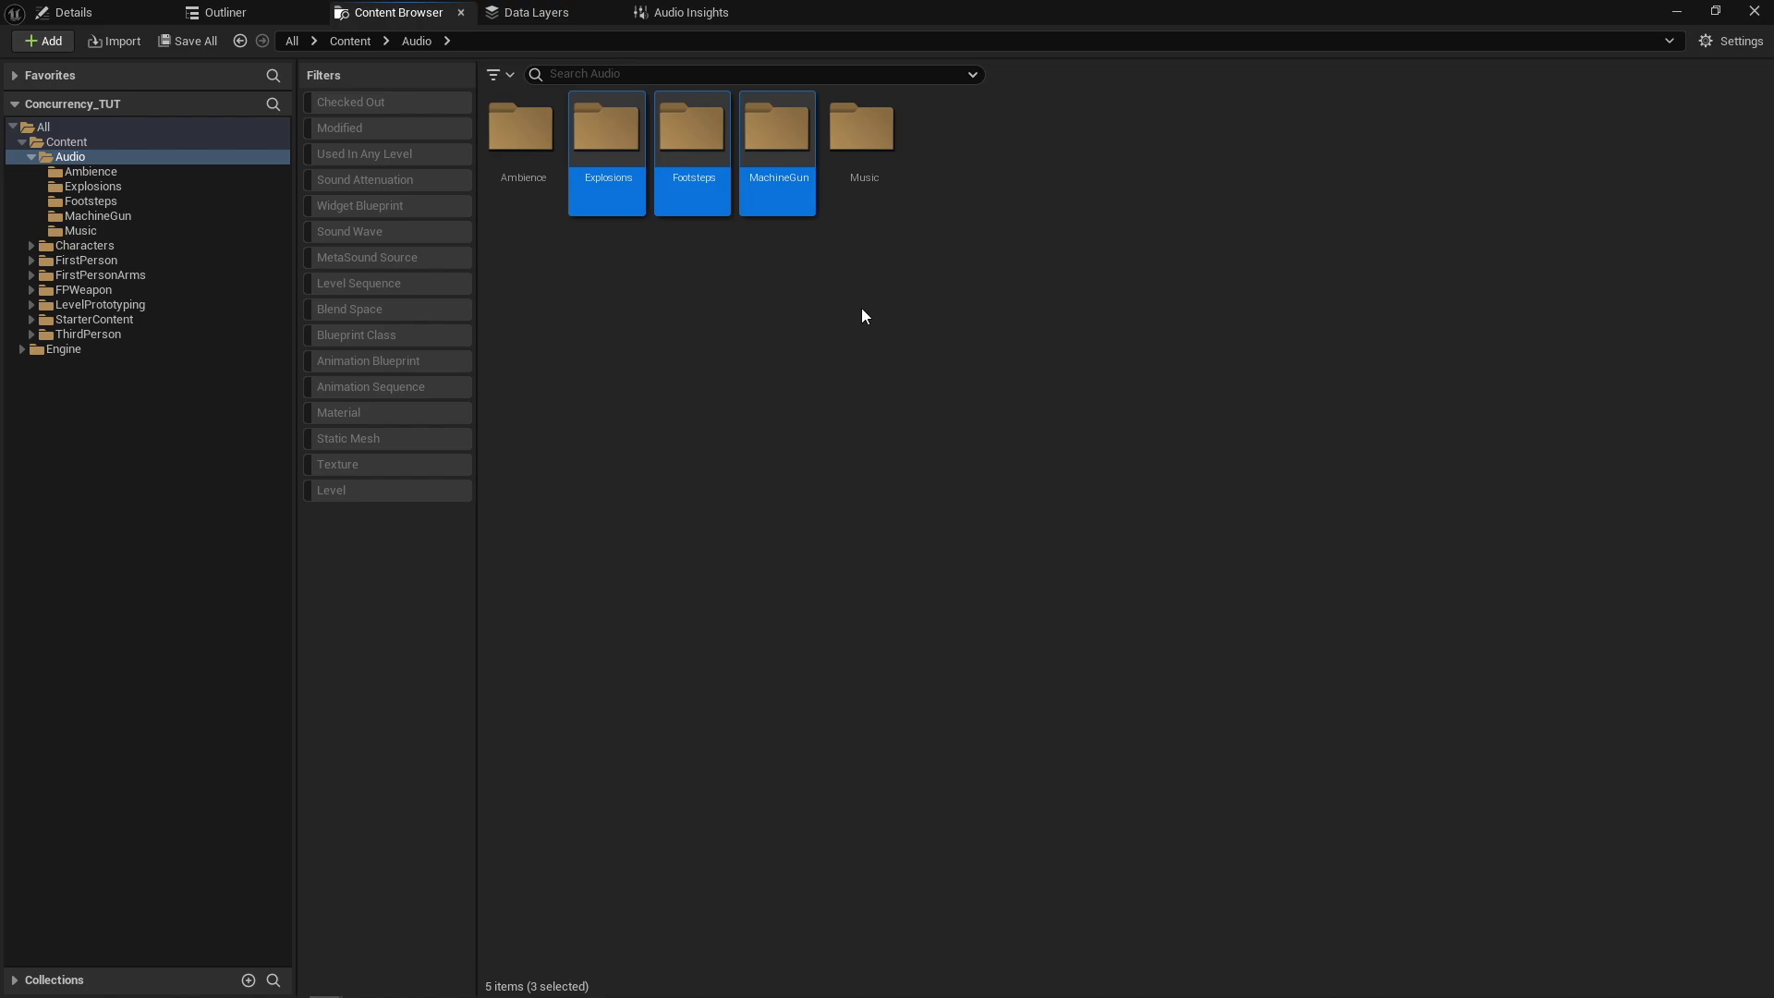
Create a Sound Concurrency asset named SCC_MachineGuns in the Content Browser's Audio folder.
right_click(957, 146)
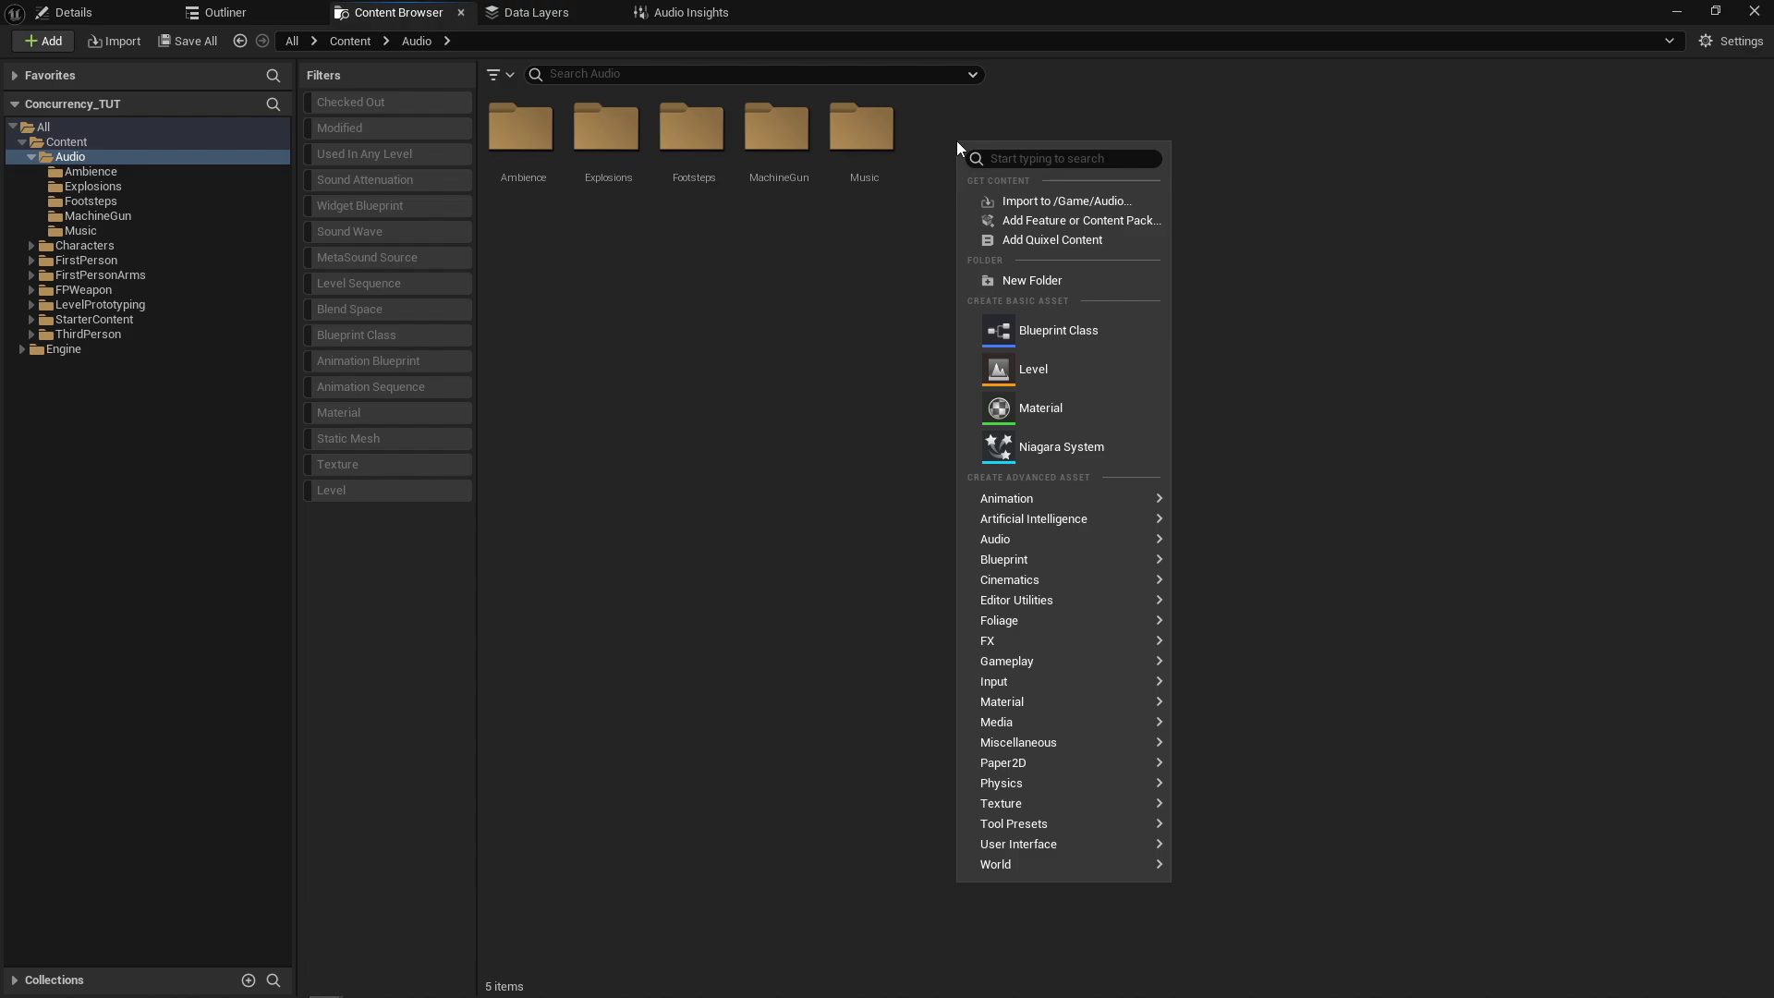
mouse_move(1000, 541)
text(conc)
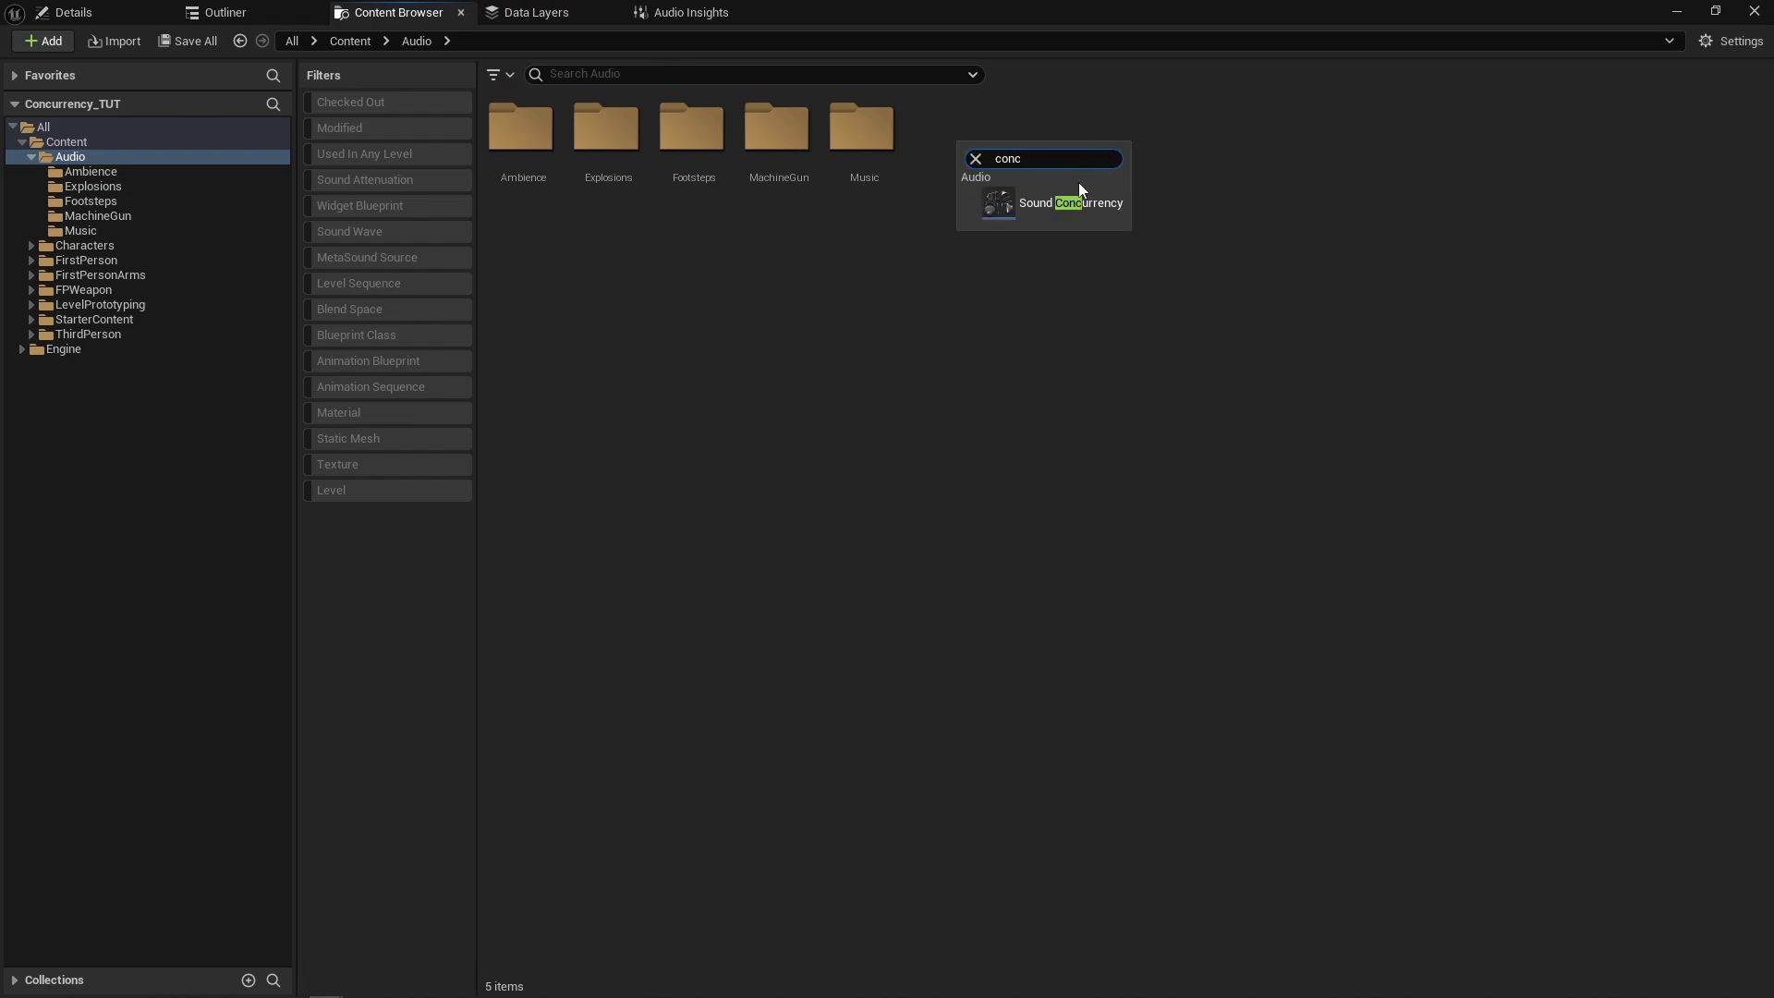
click(1066, 209)
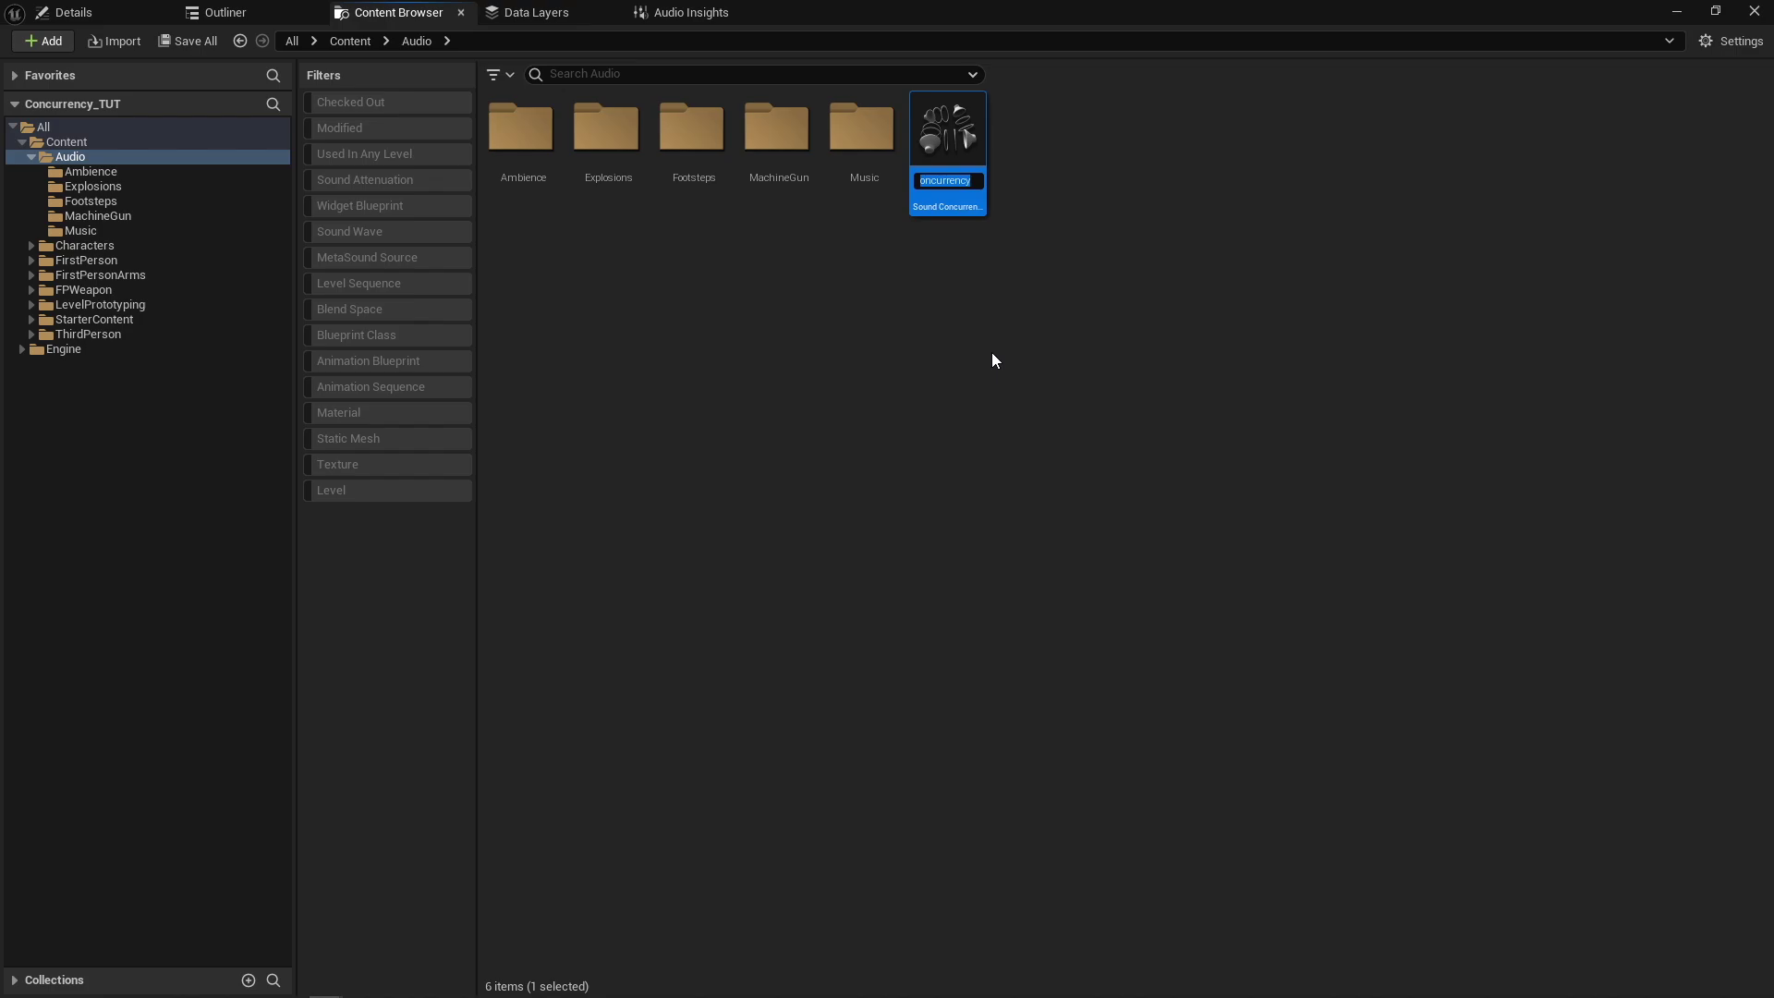
text(SCC)
text(_)
text(Machine)
text(Guns)
key(Return)
Open SCC_MachineGuns in its asset editor, showing Max Count 16.
double_click(958, 182)
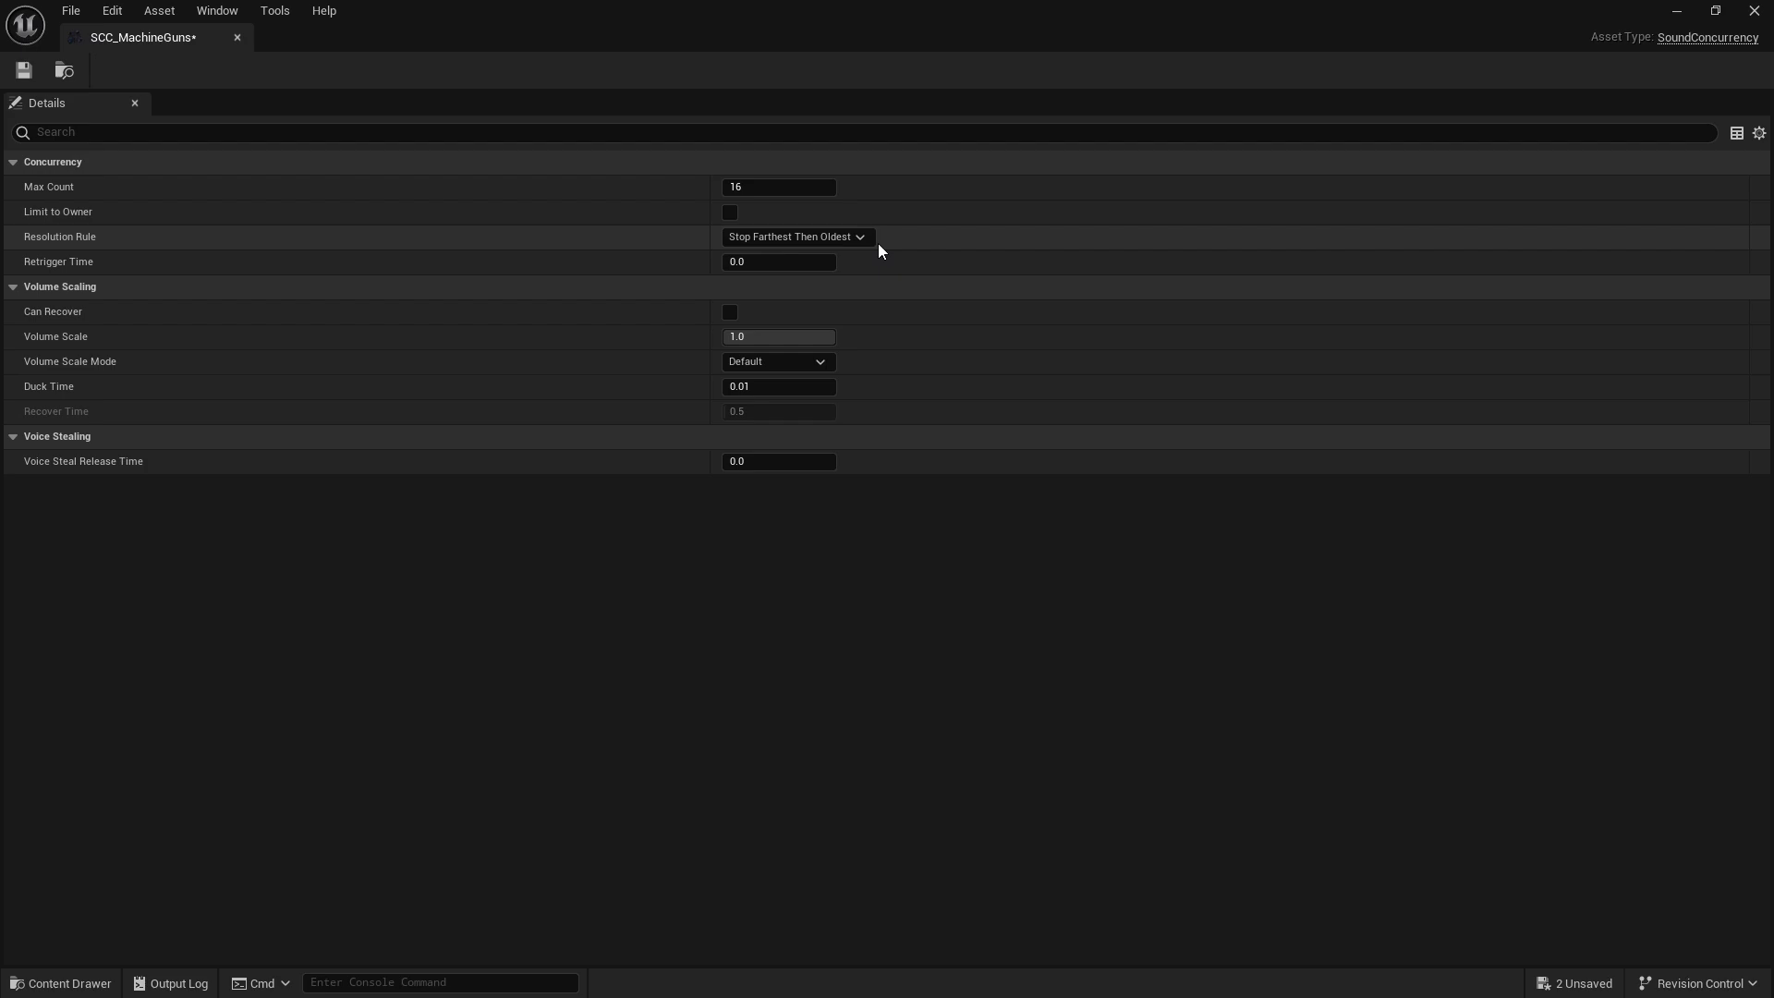
Lower SCC_MachineGuns' Max Count from 16 to 4.
click(739, 187)
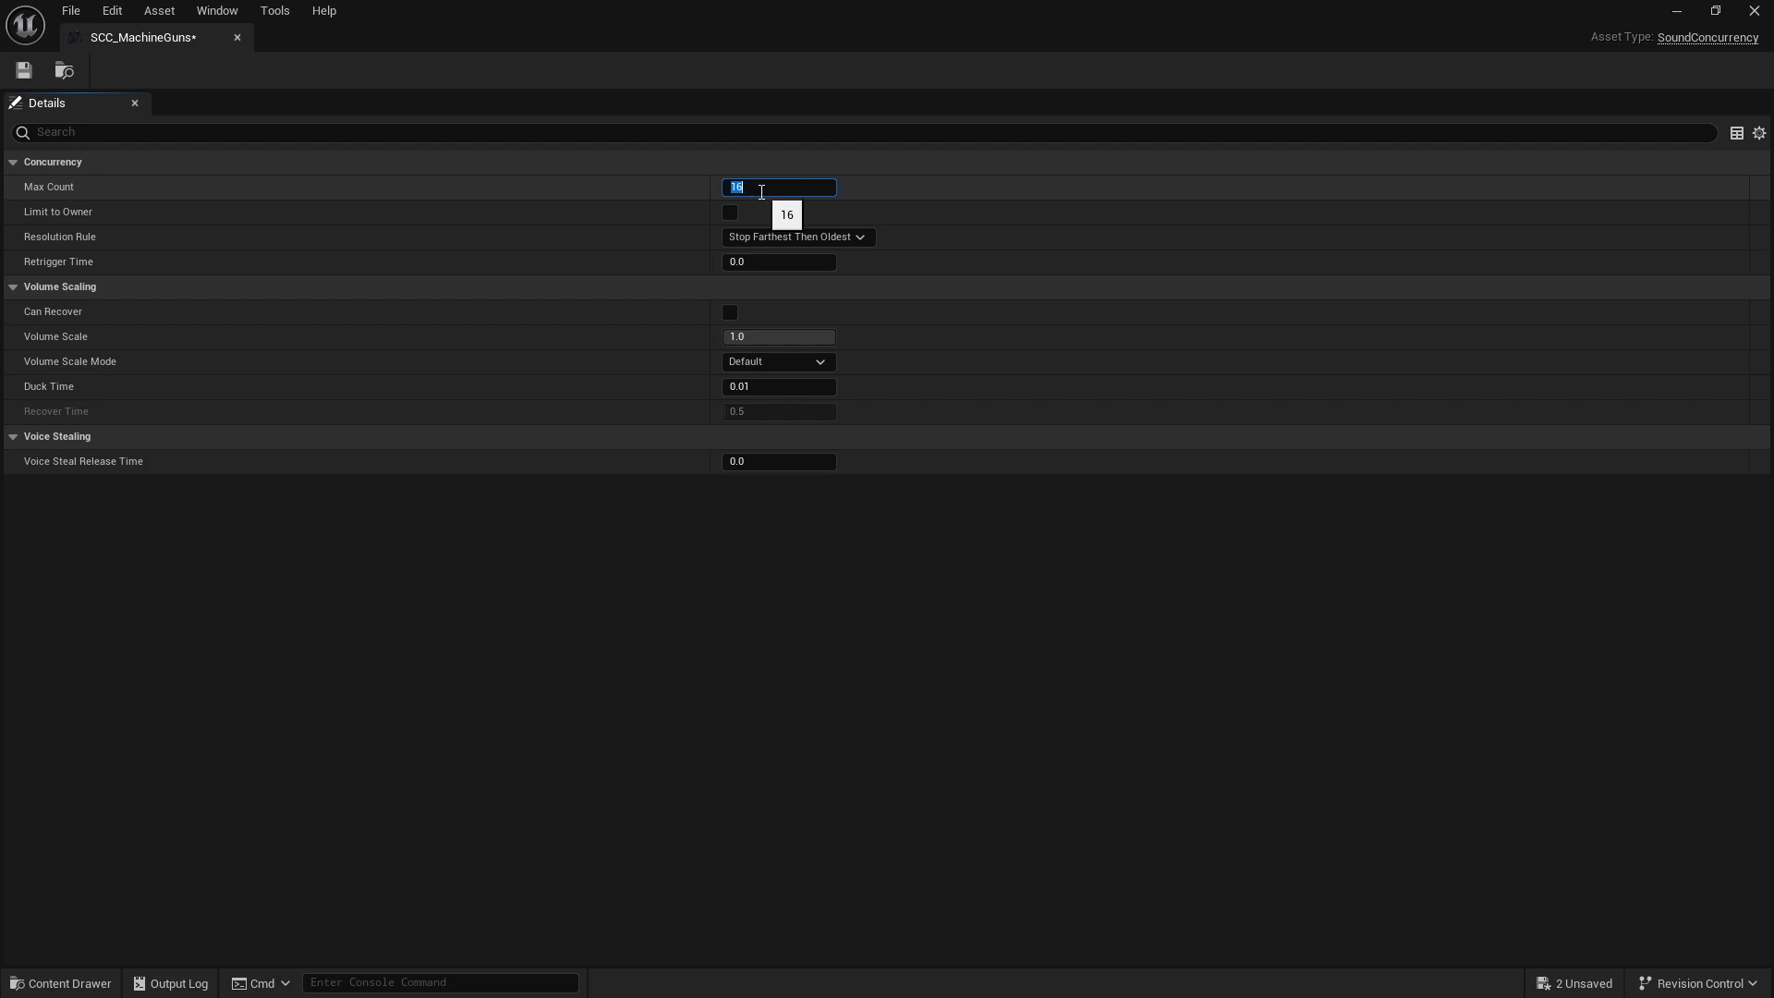
text(4)
key(Return)
click(796, 536)
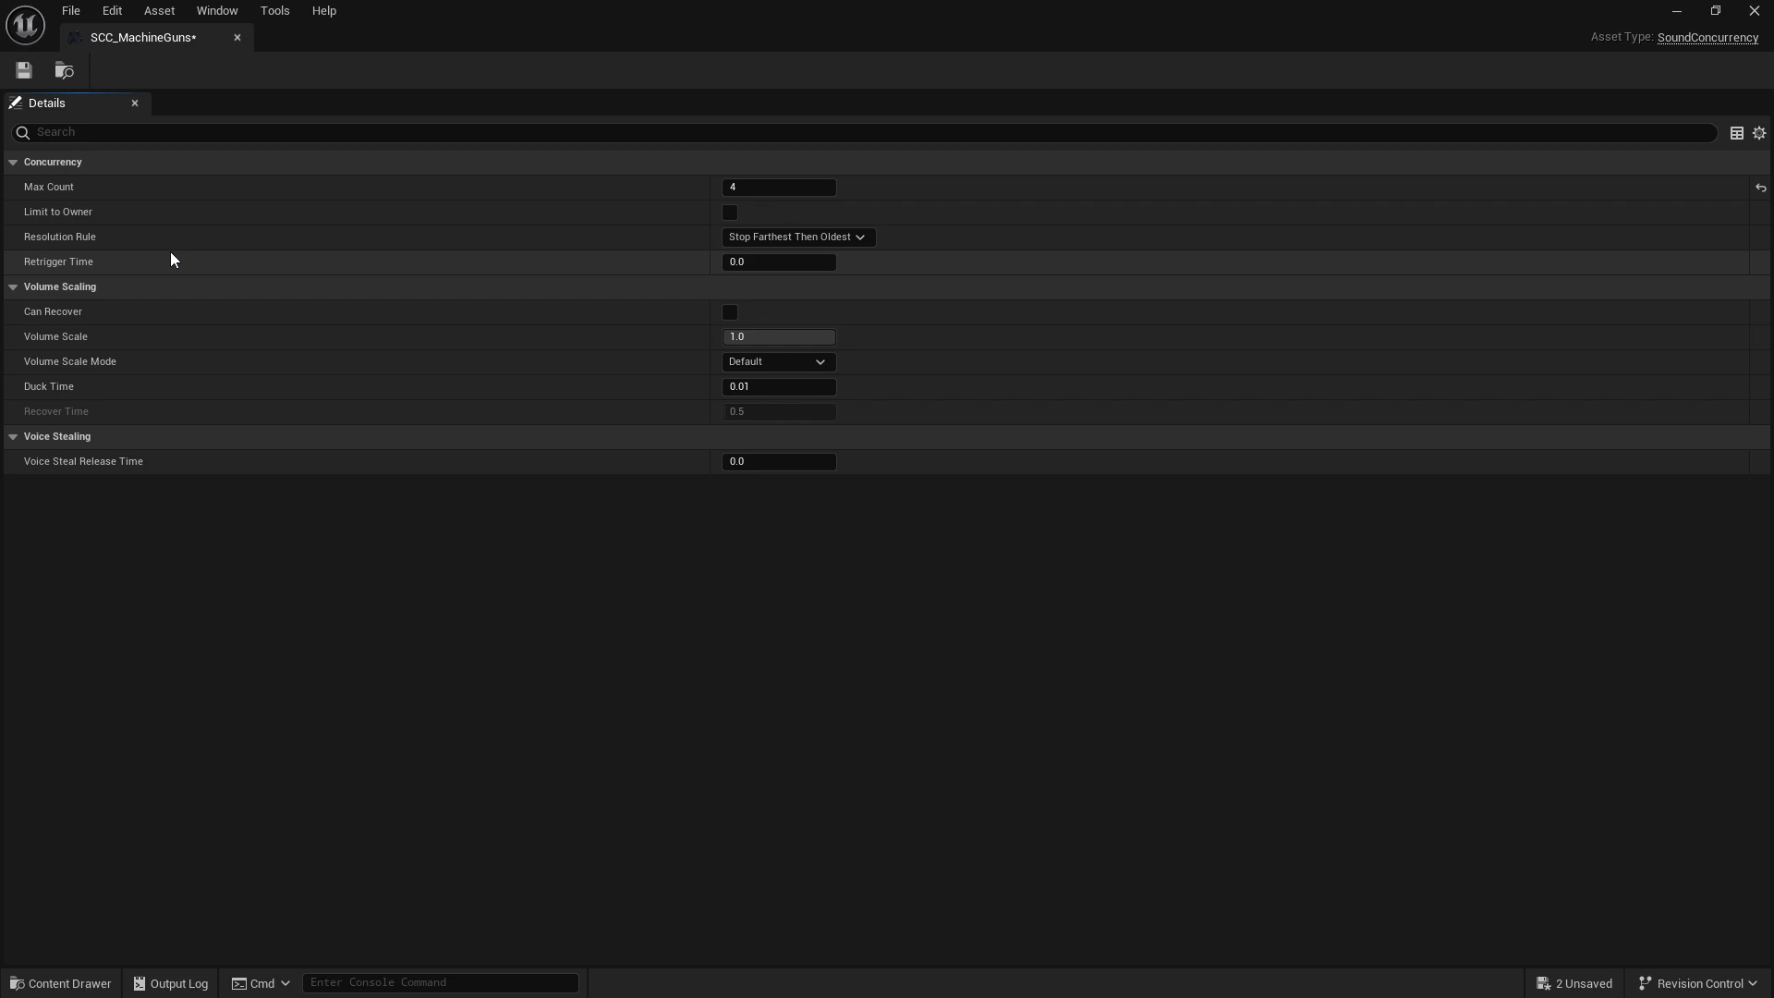
Keep Stop Farthest Then Oldest as the resolution rule and save SCC_MachineGuns.
click(866, 236)
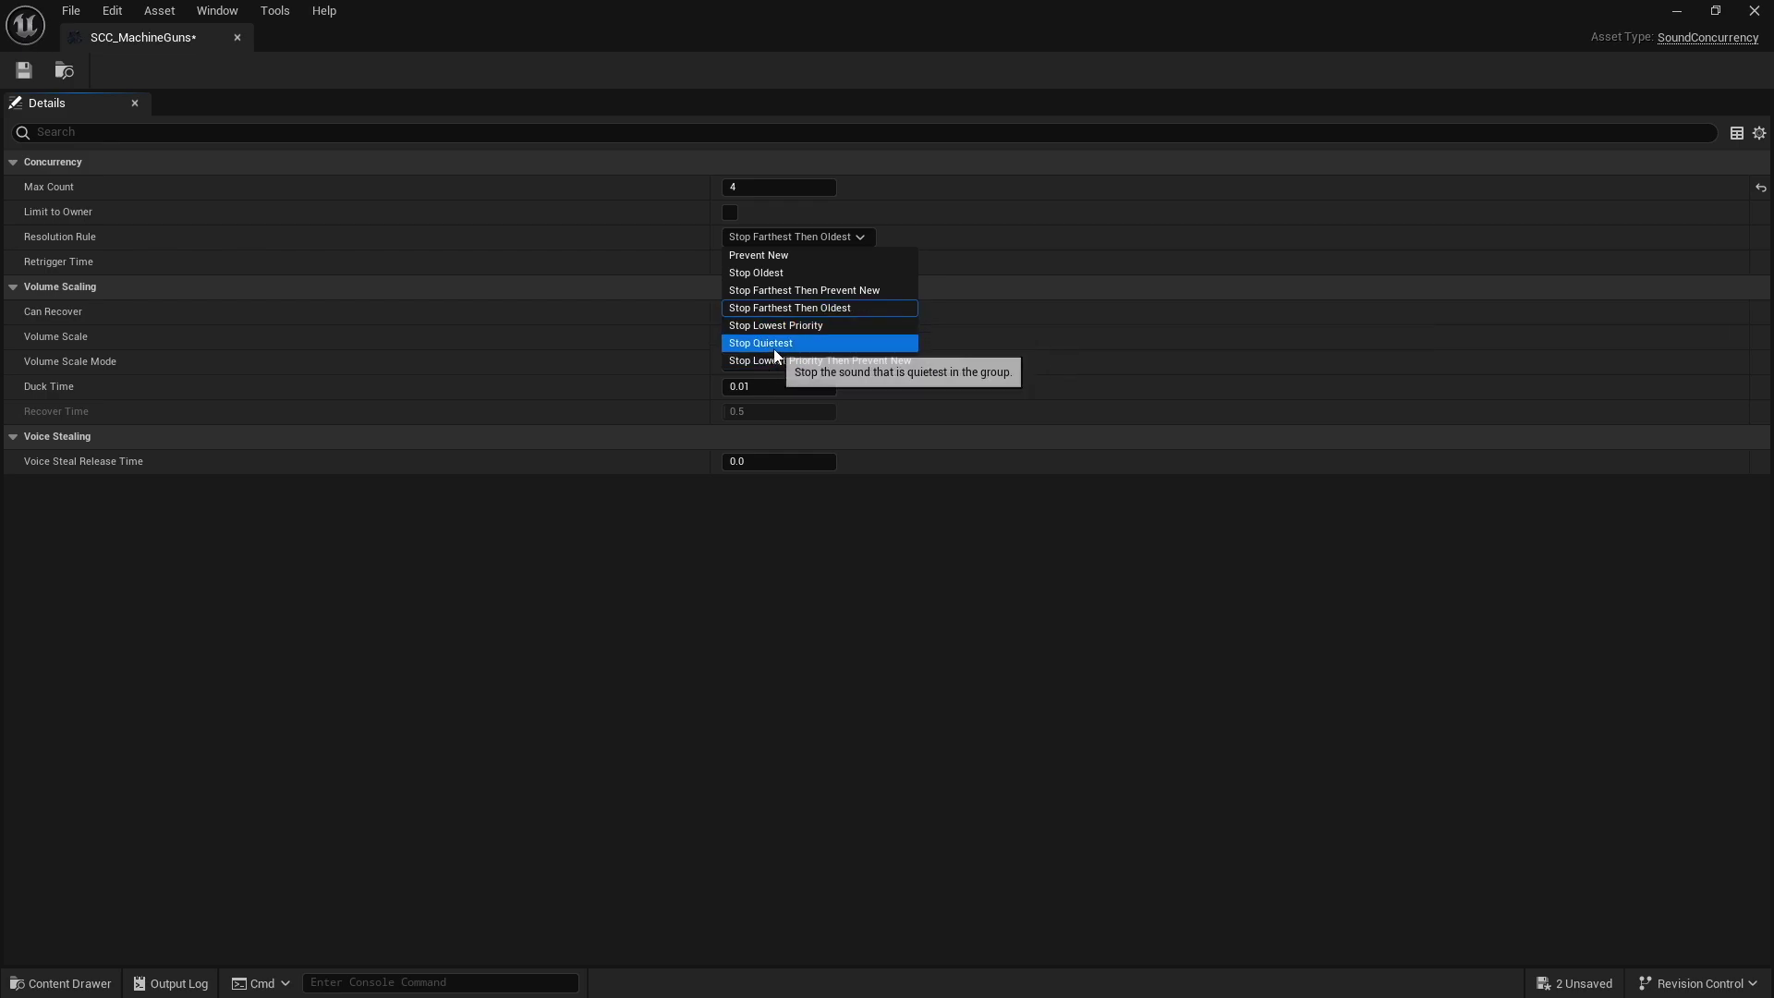
click(824, 308)
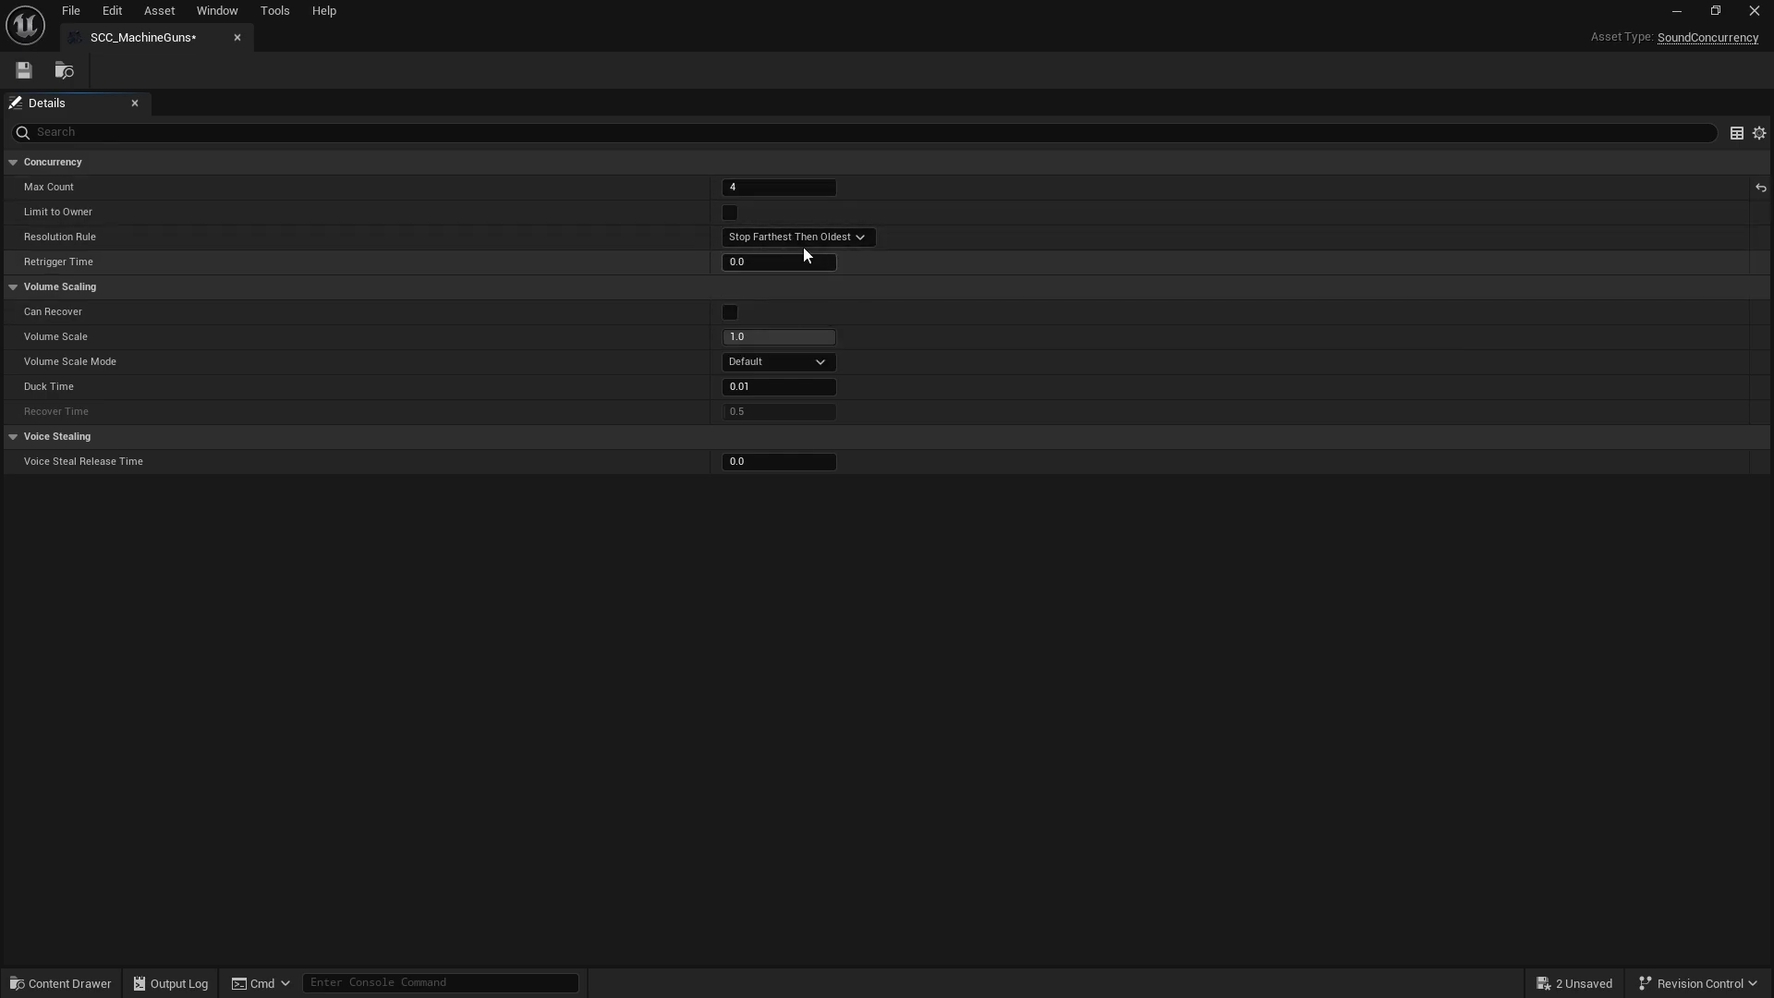
click(24, 78)
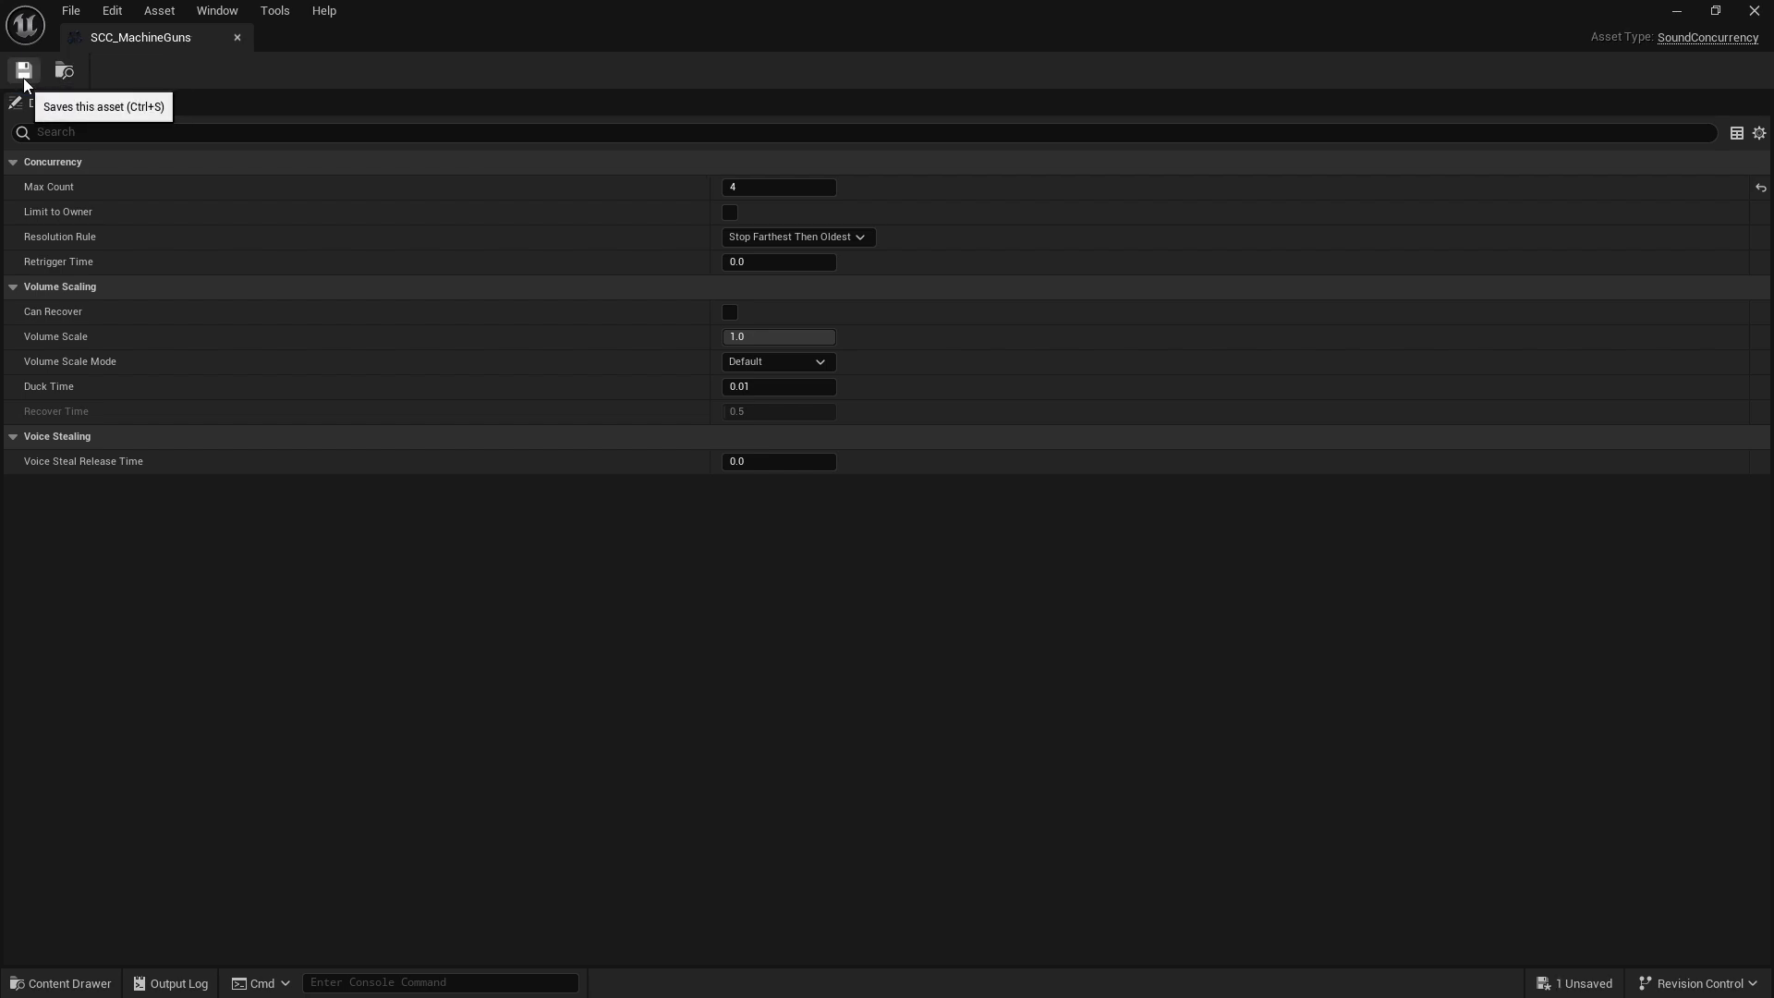
Close the concurrency editor and set MSS_MachineGun's Concurrency Set Index [0] to SCC_MachineGuns.
click(1754, 10)
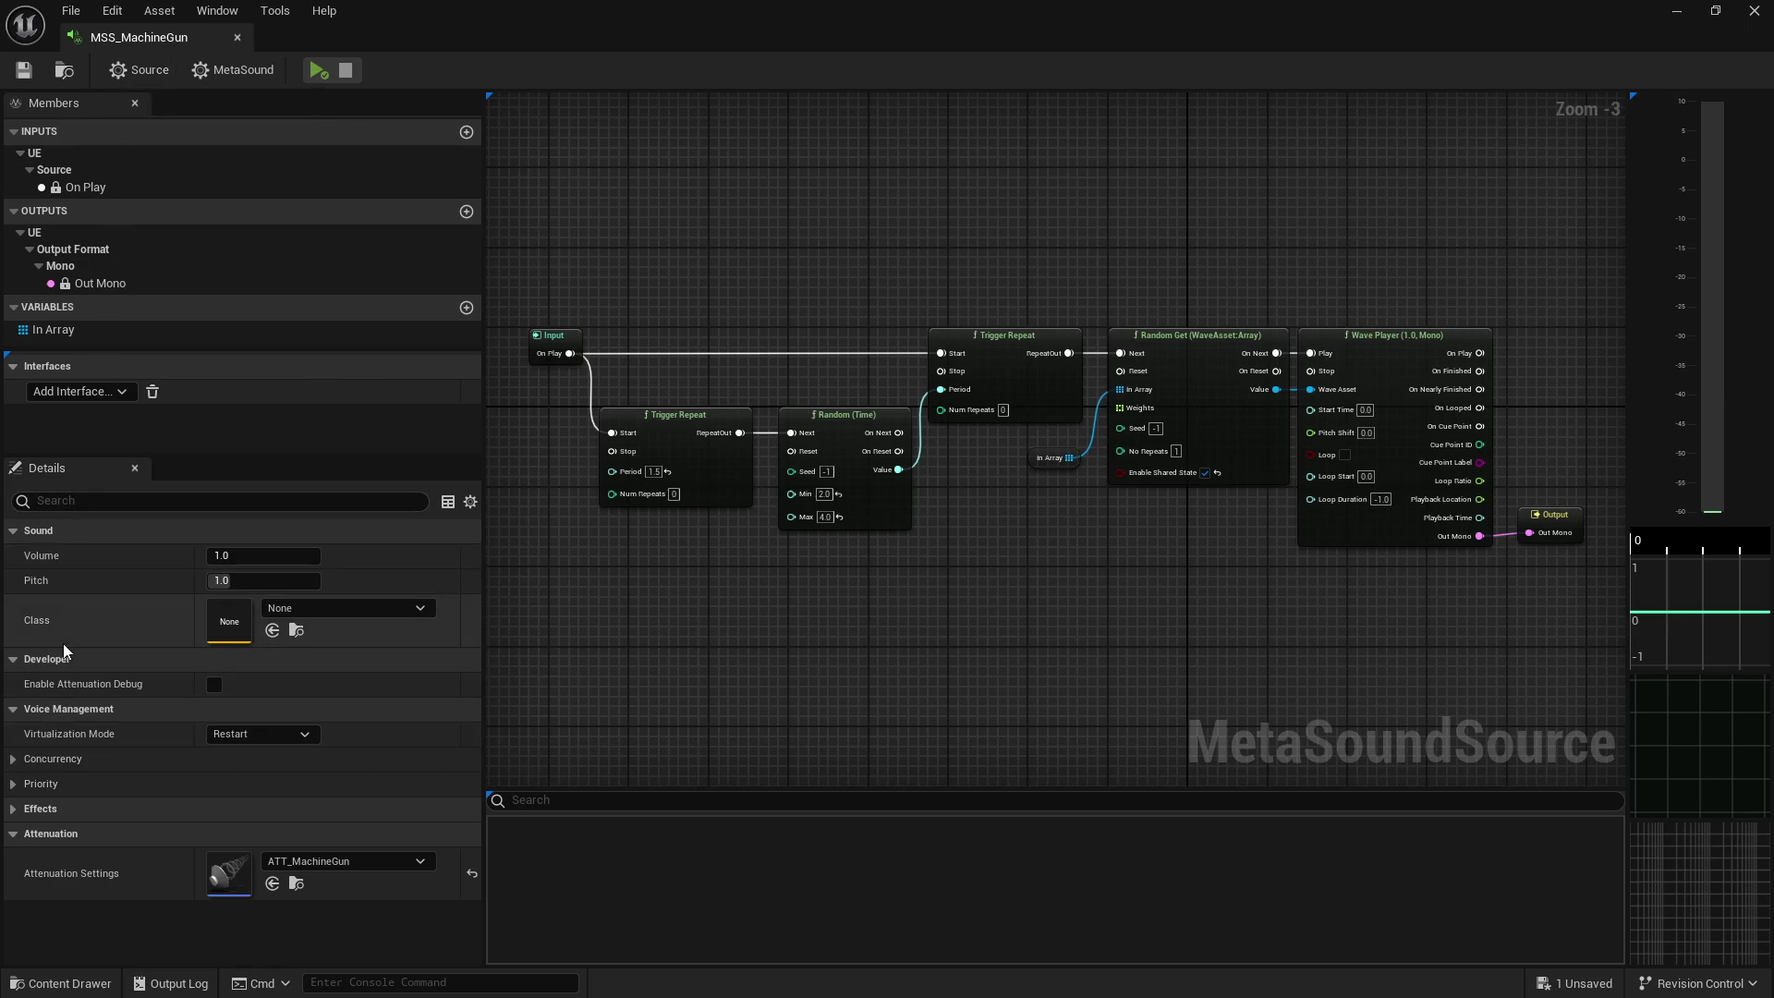
click(13, 760)
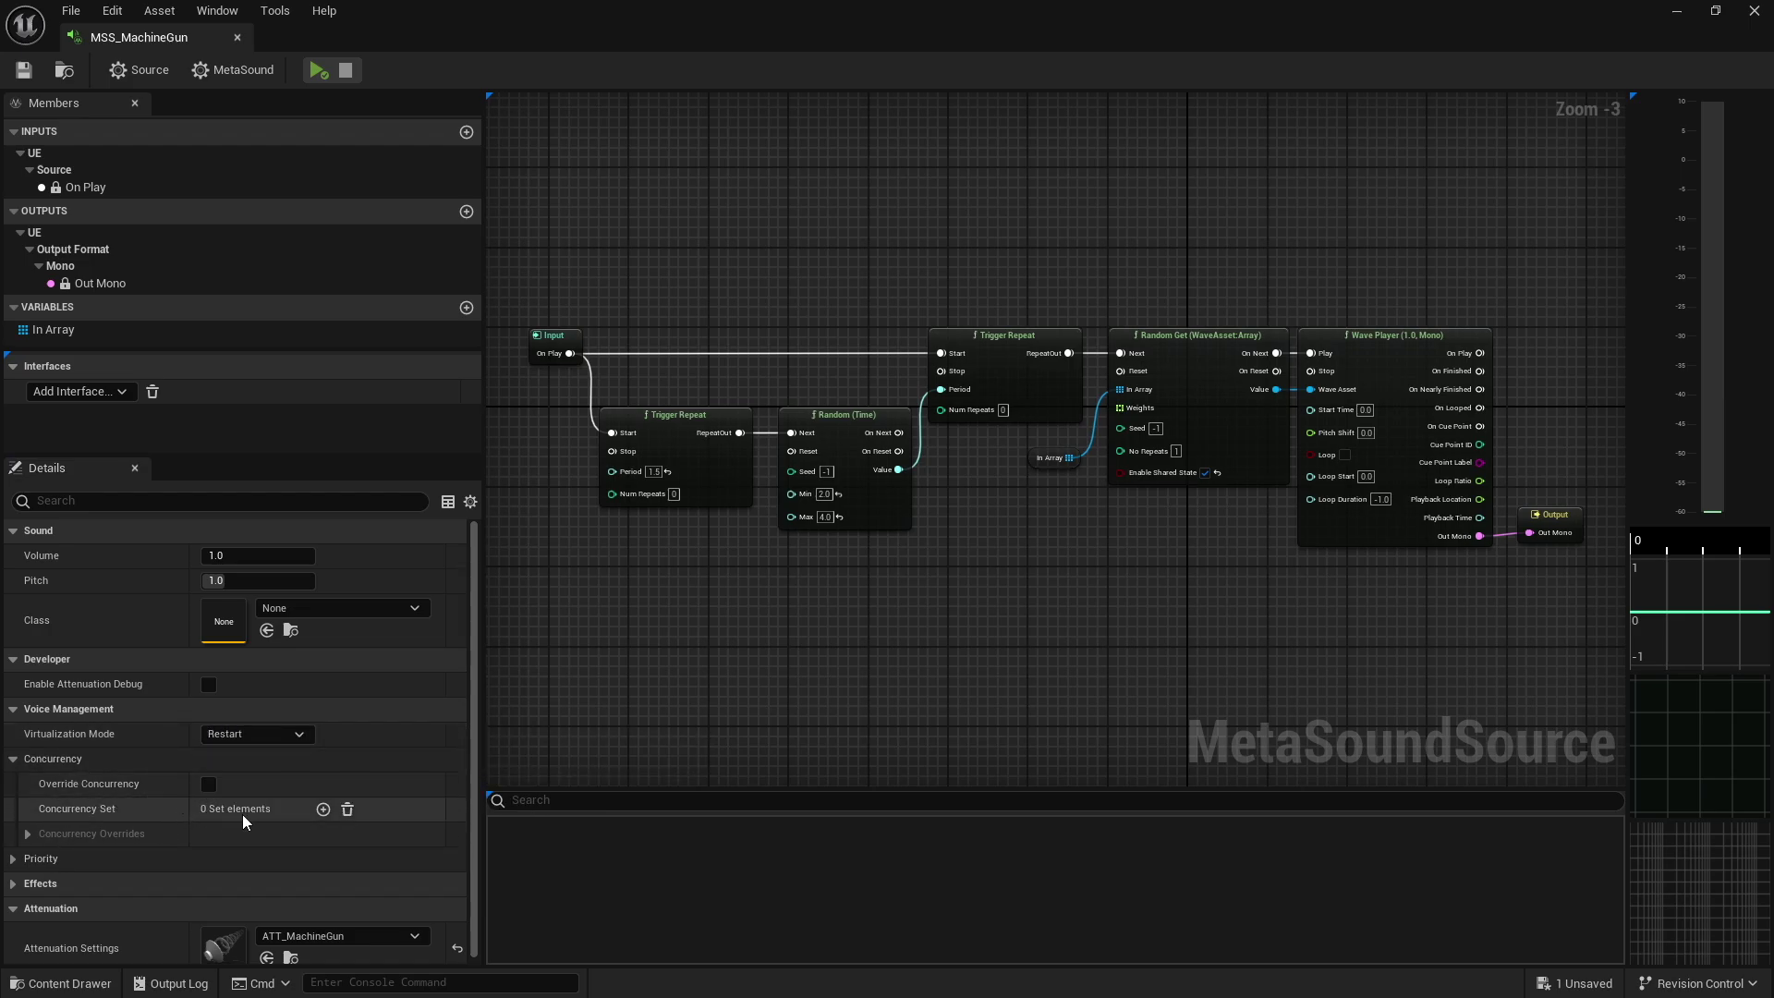
click(322, 810)
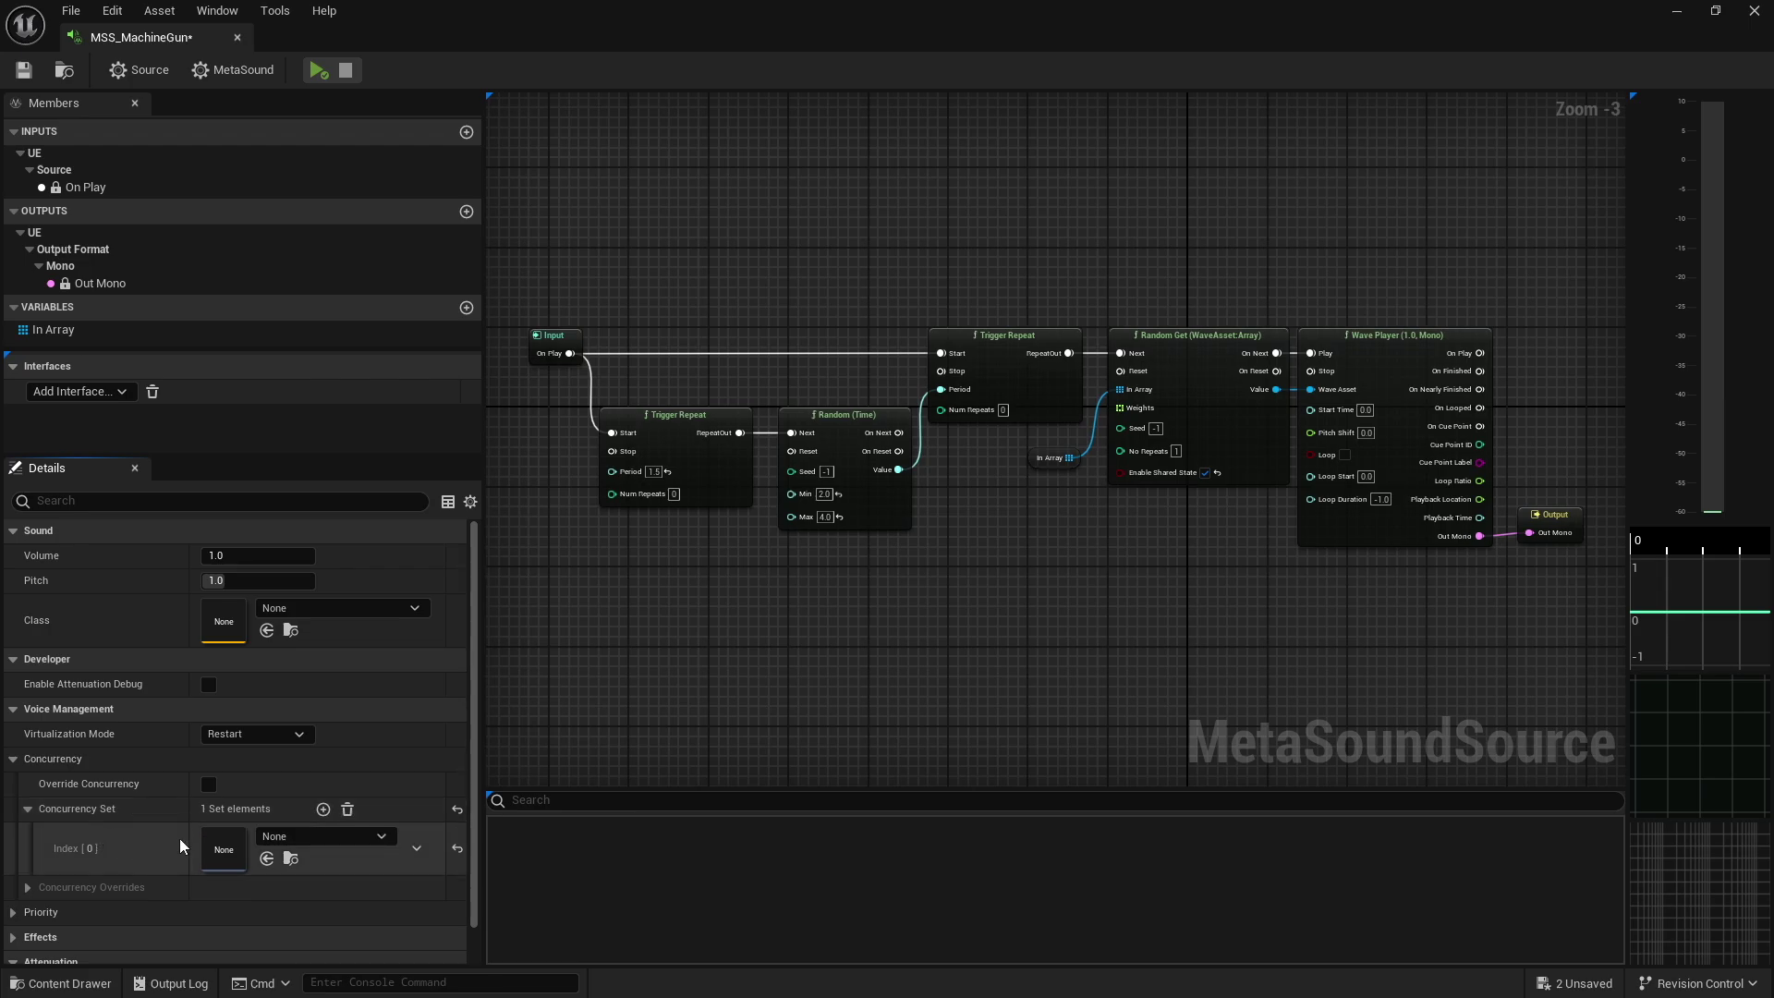
click(324, 839)
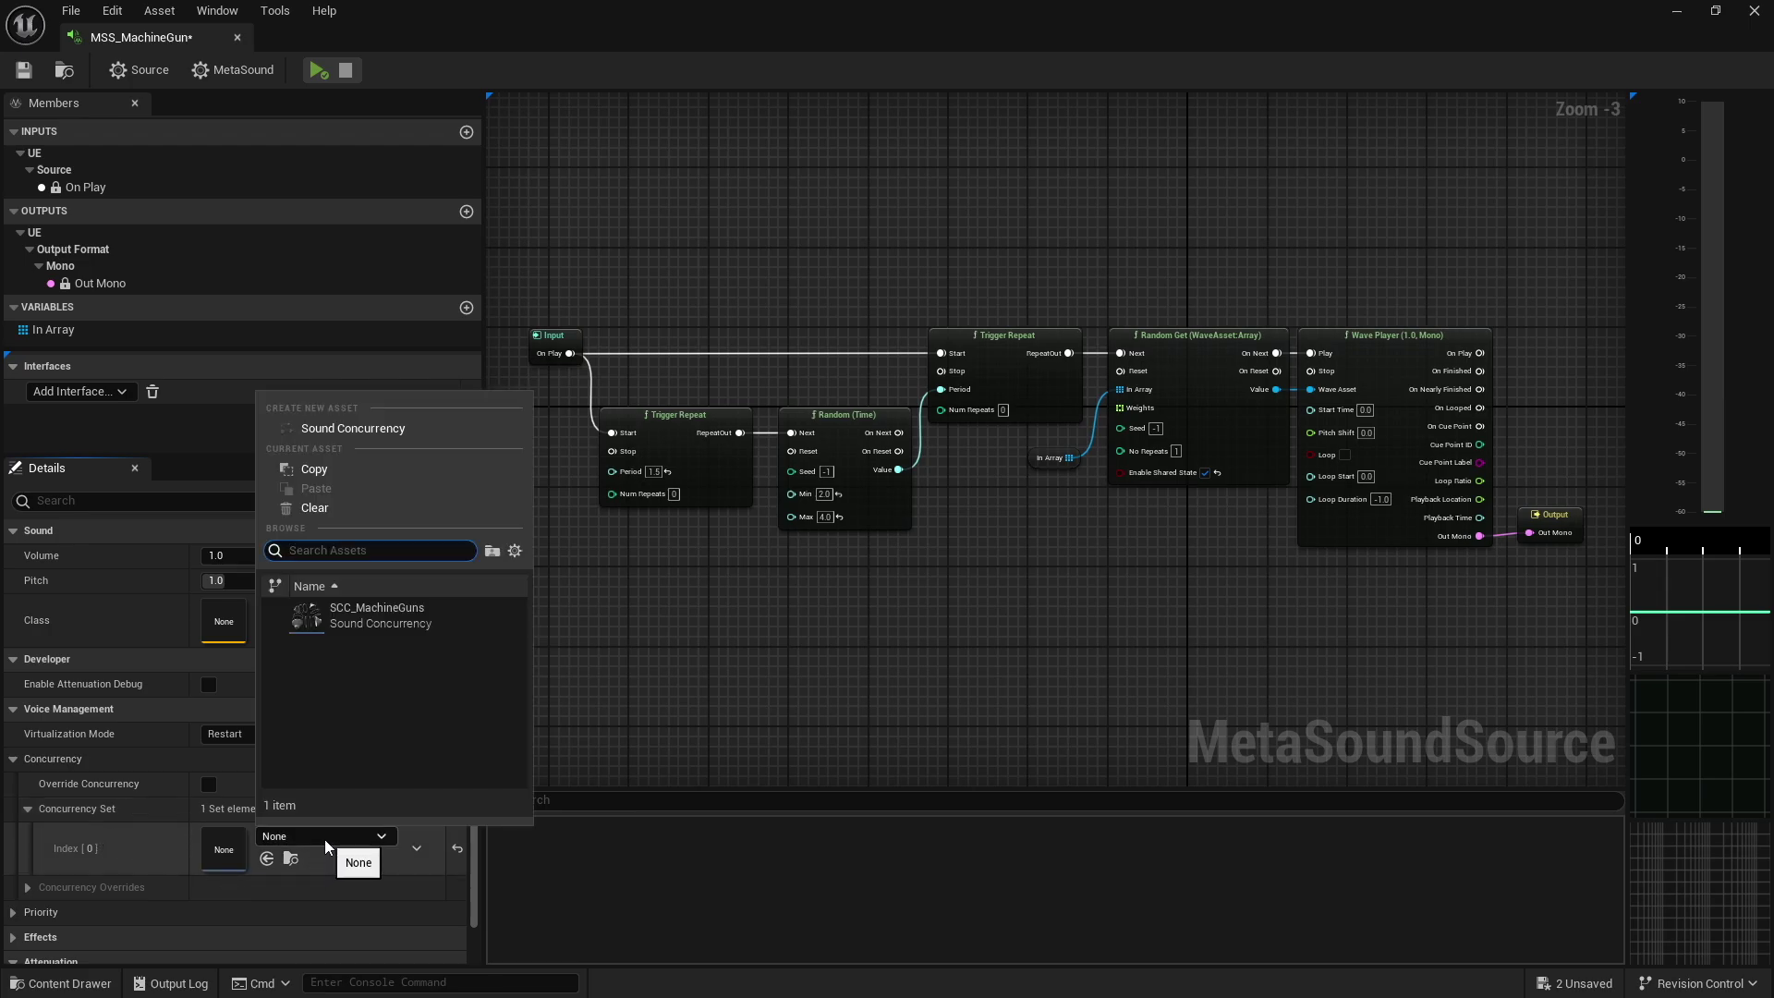
click(392, 623)
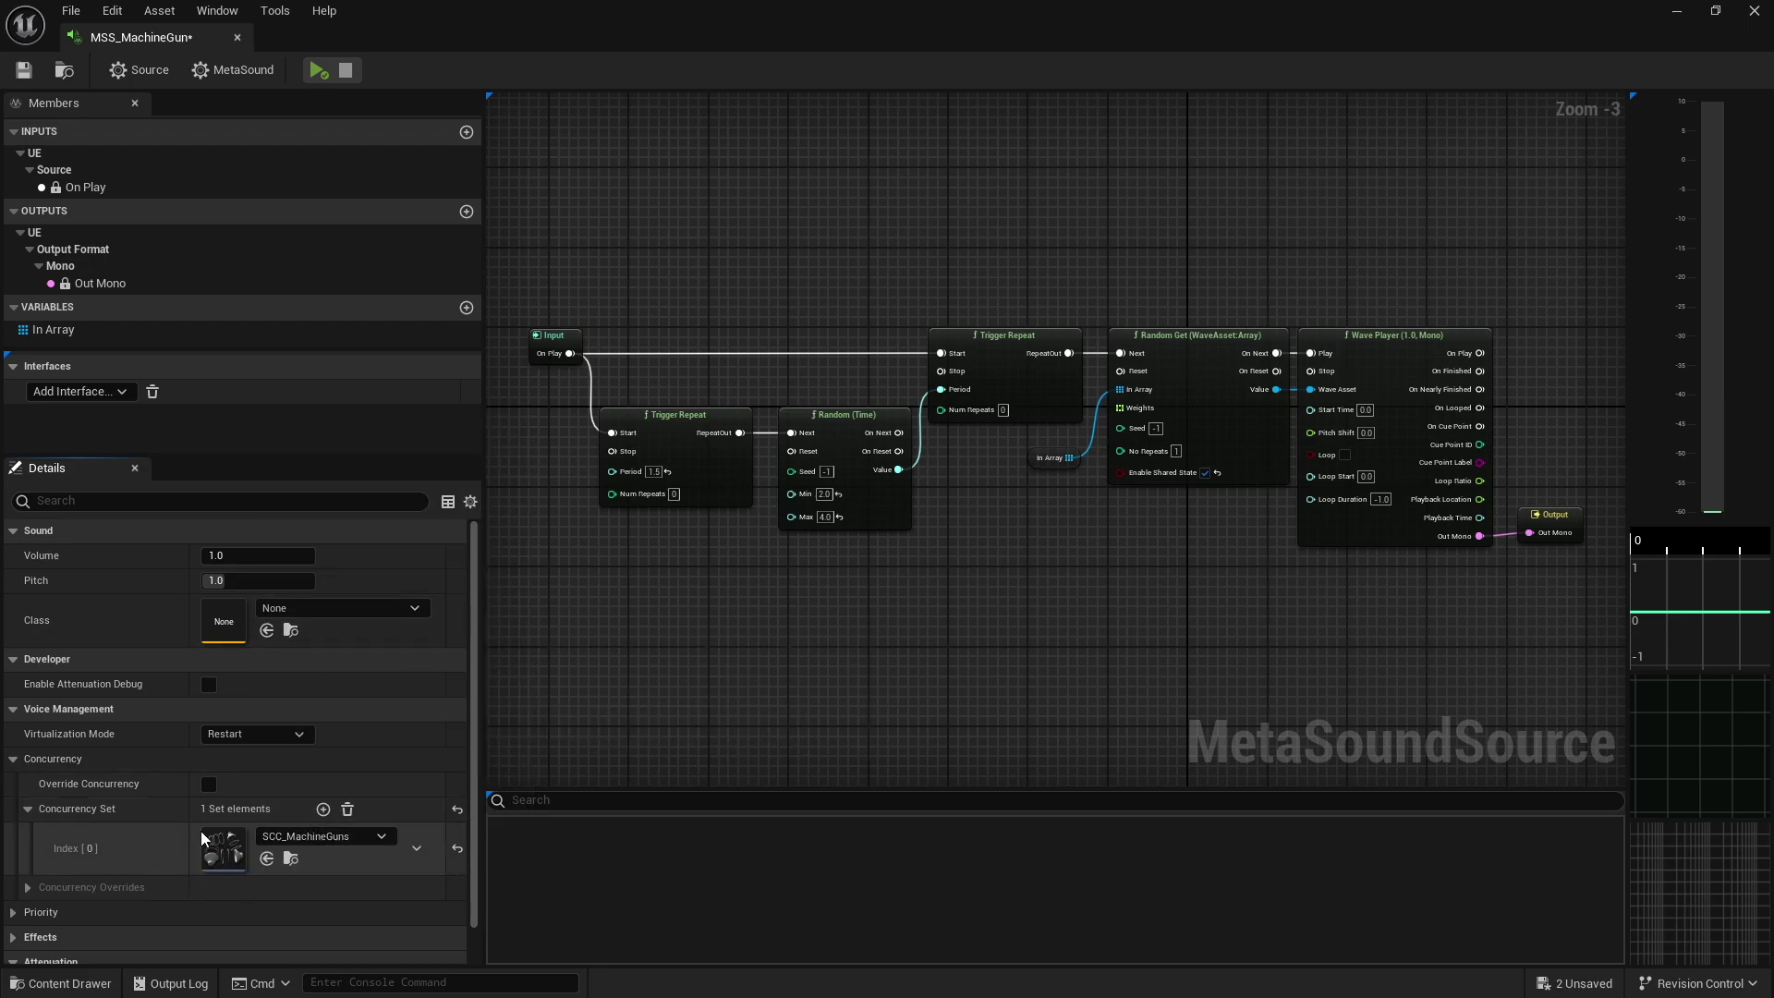
Toggle Override Concurrency on and back off, then save MSS_MachineGun.
click(209, 784)
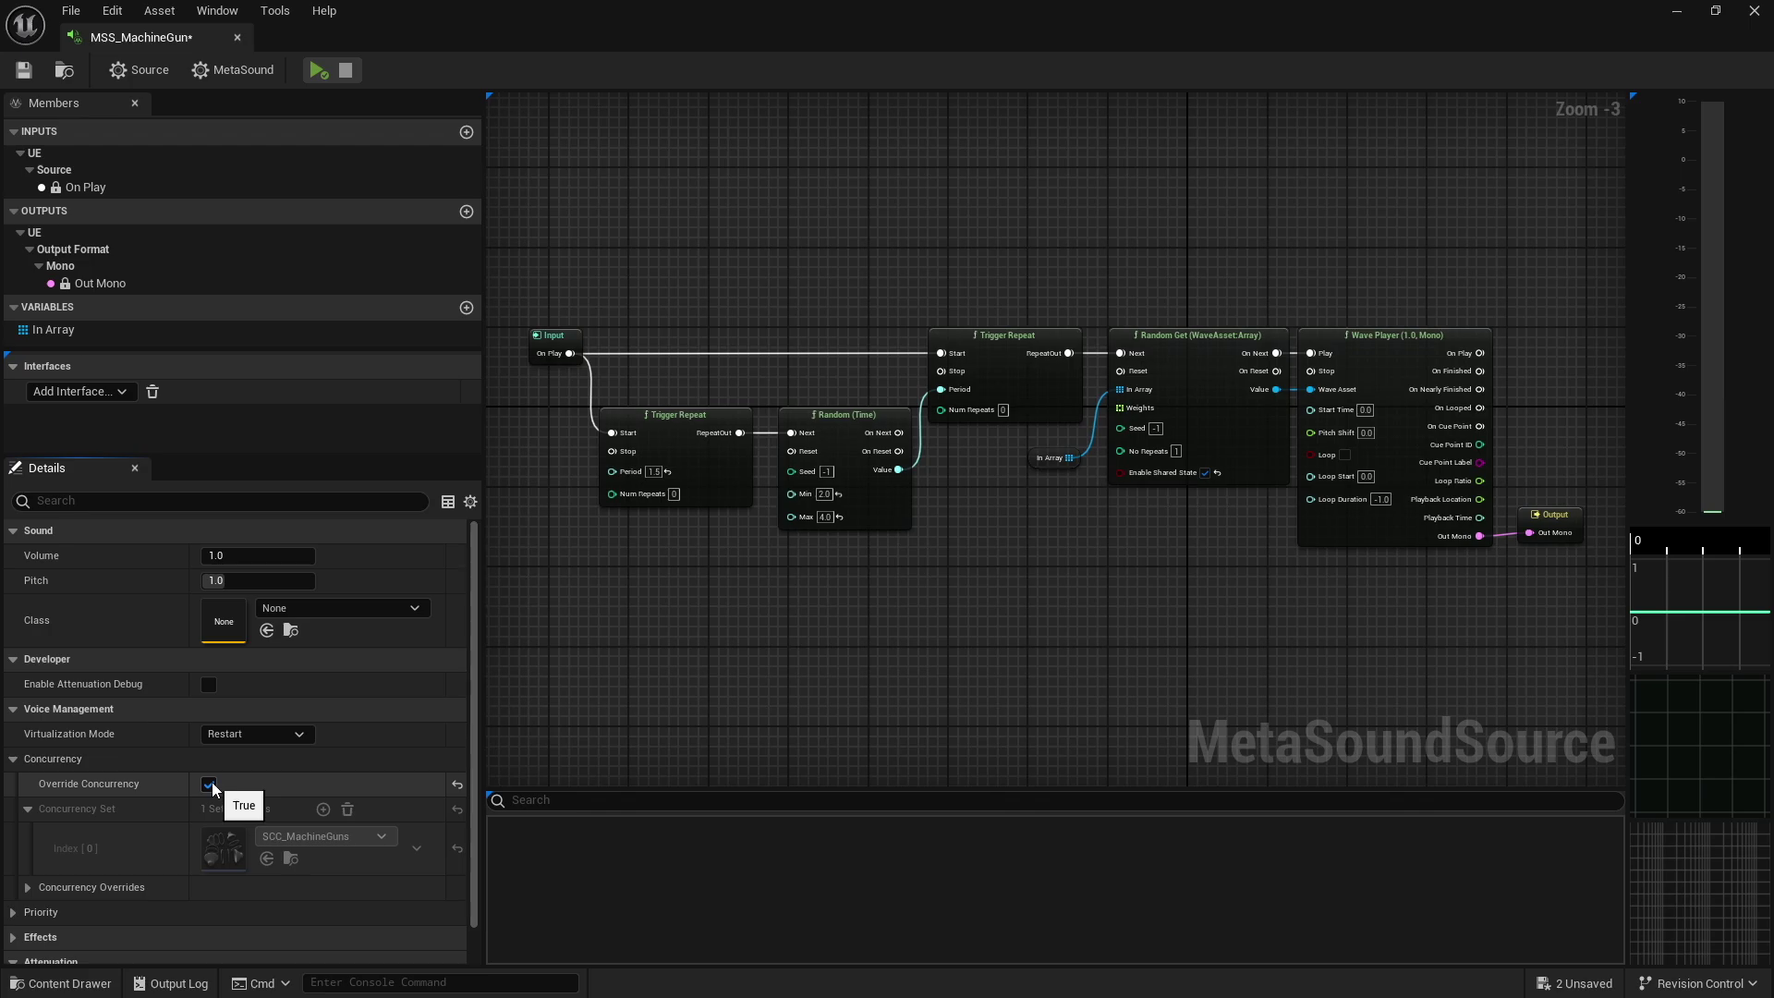
scroll(311, 795, down, 2)
click(25, 830)
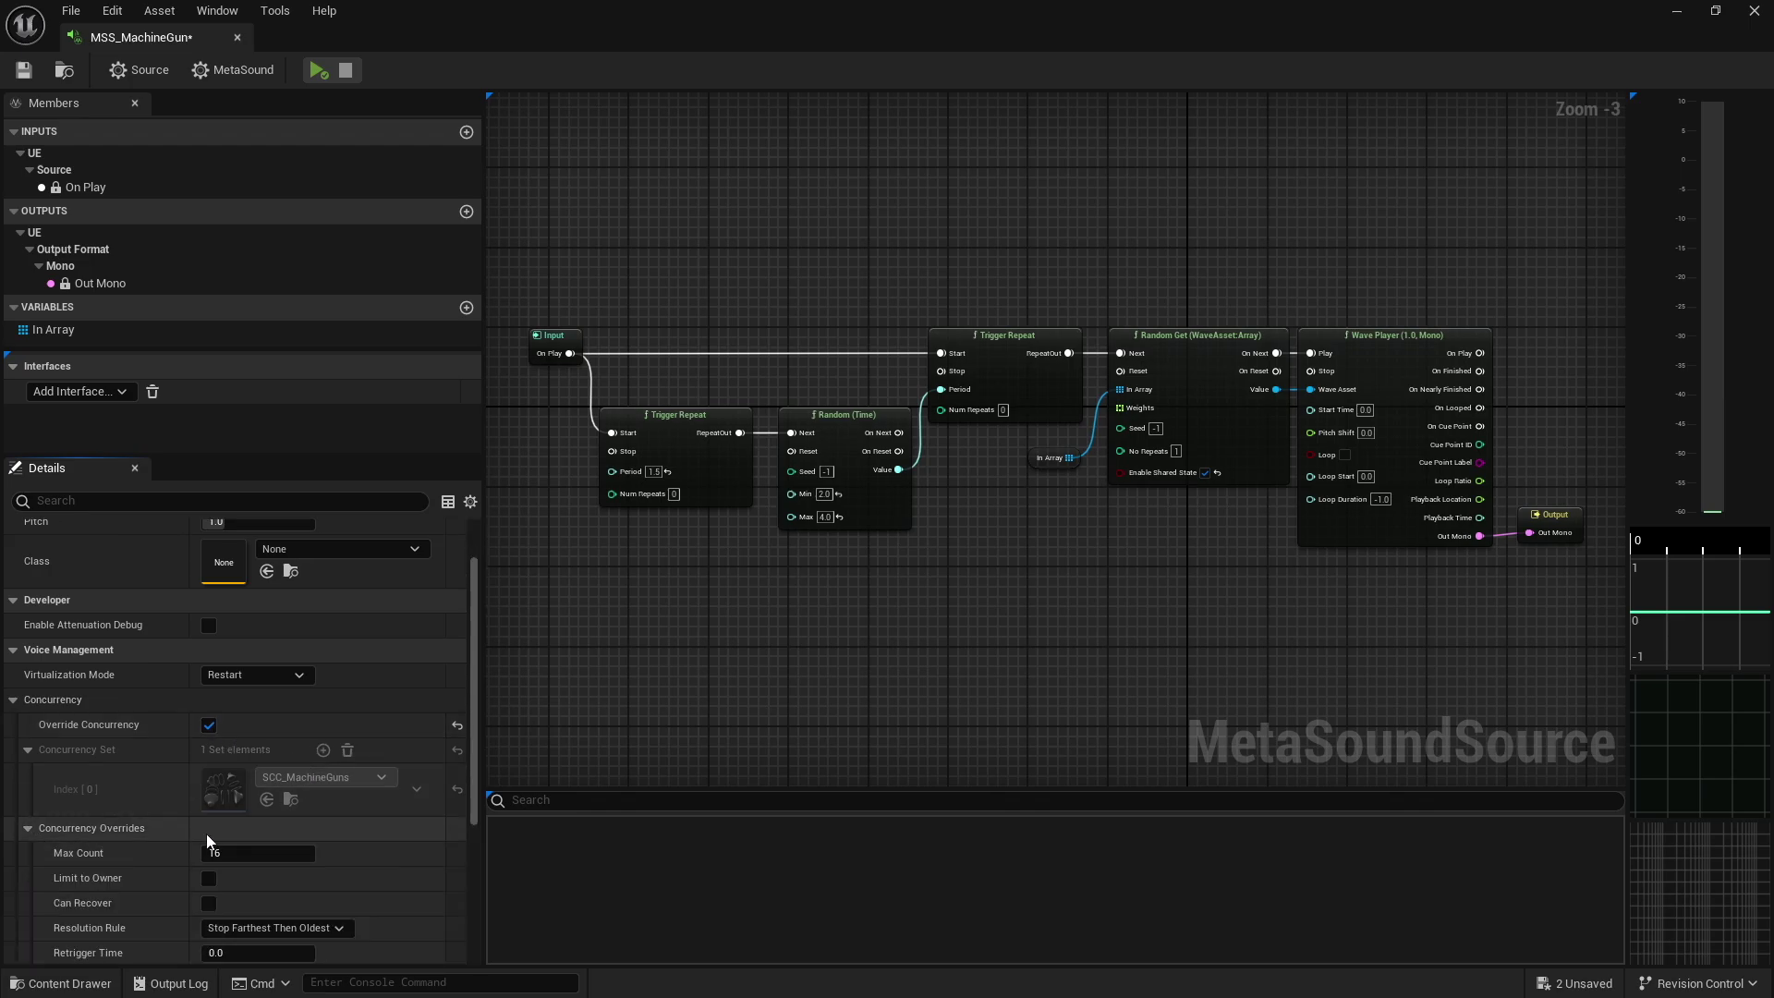
scroll(290, 806, down, 3)
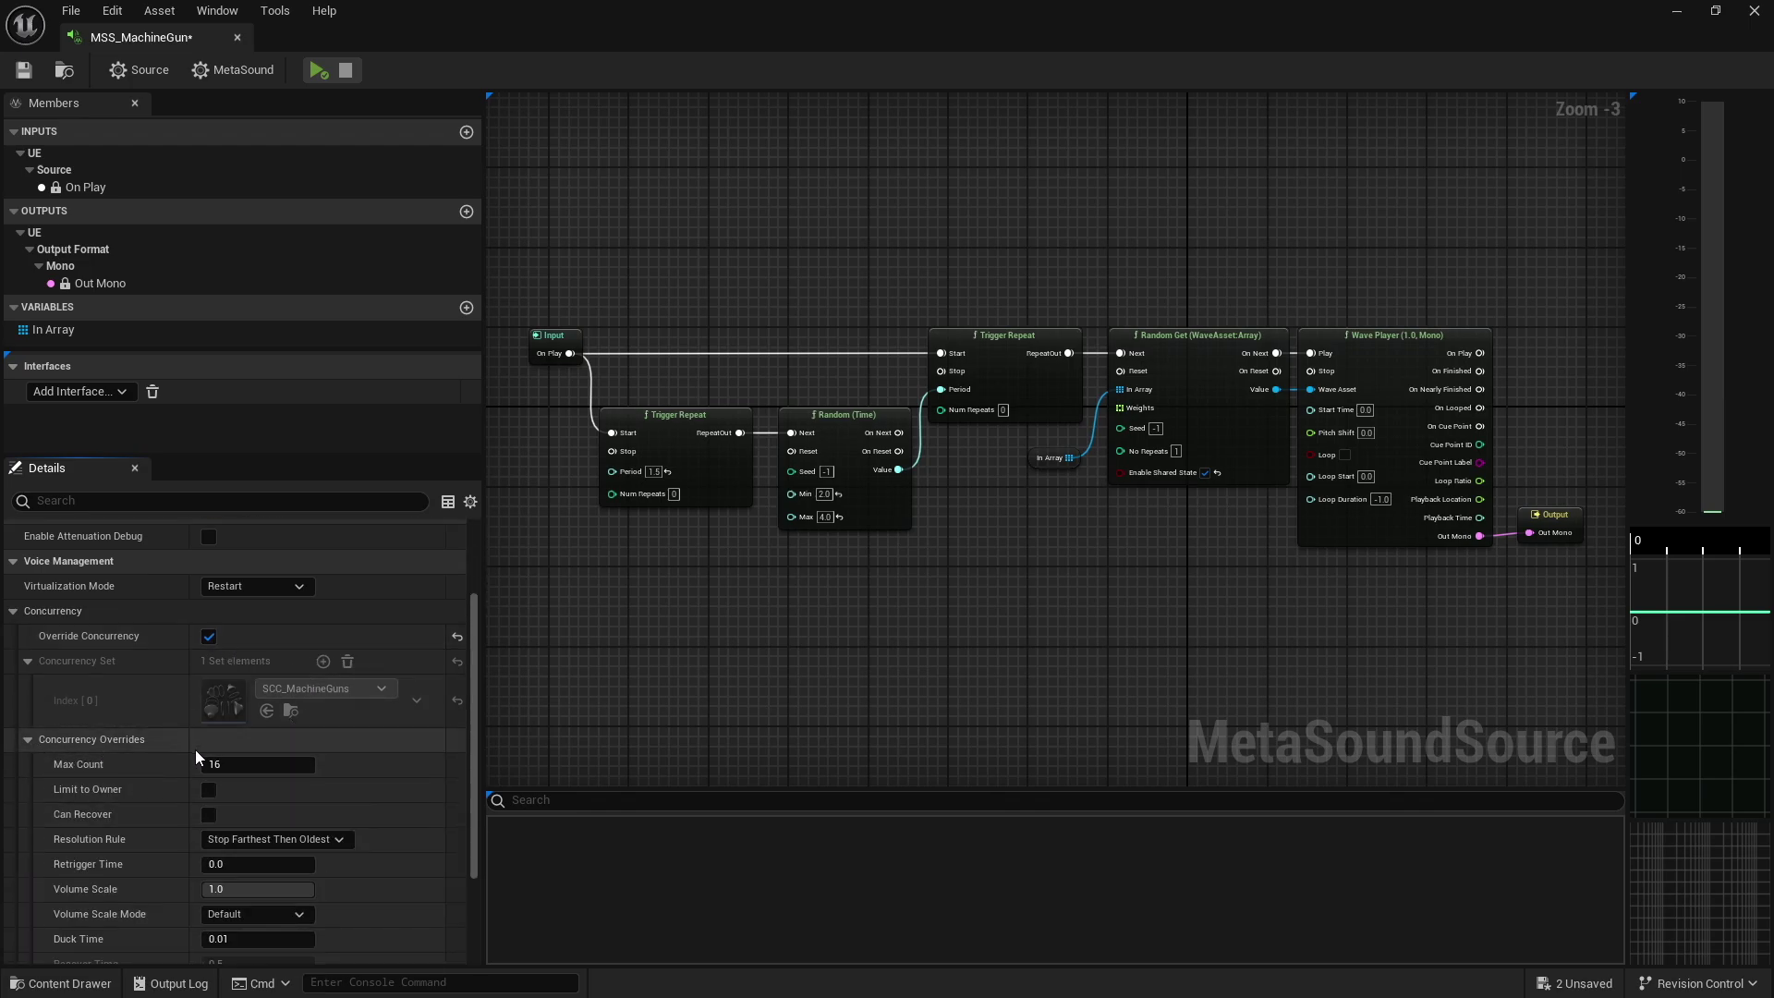
scroll(200, 748, down, 2)
scroll(257, 768, down, 2)
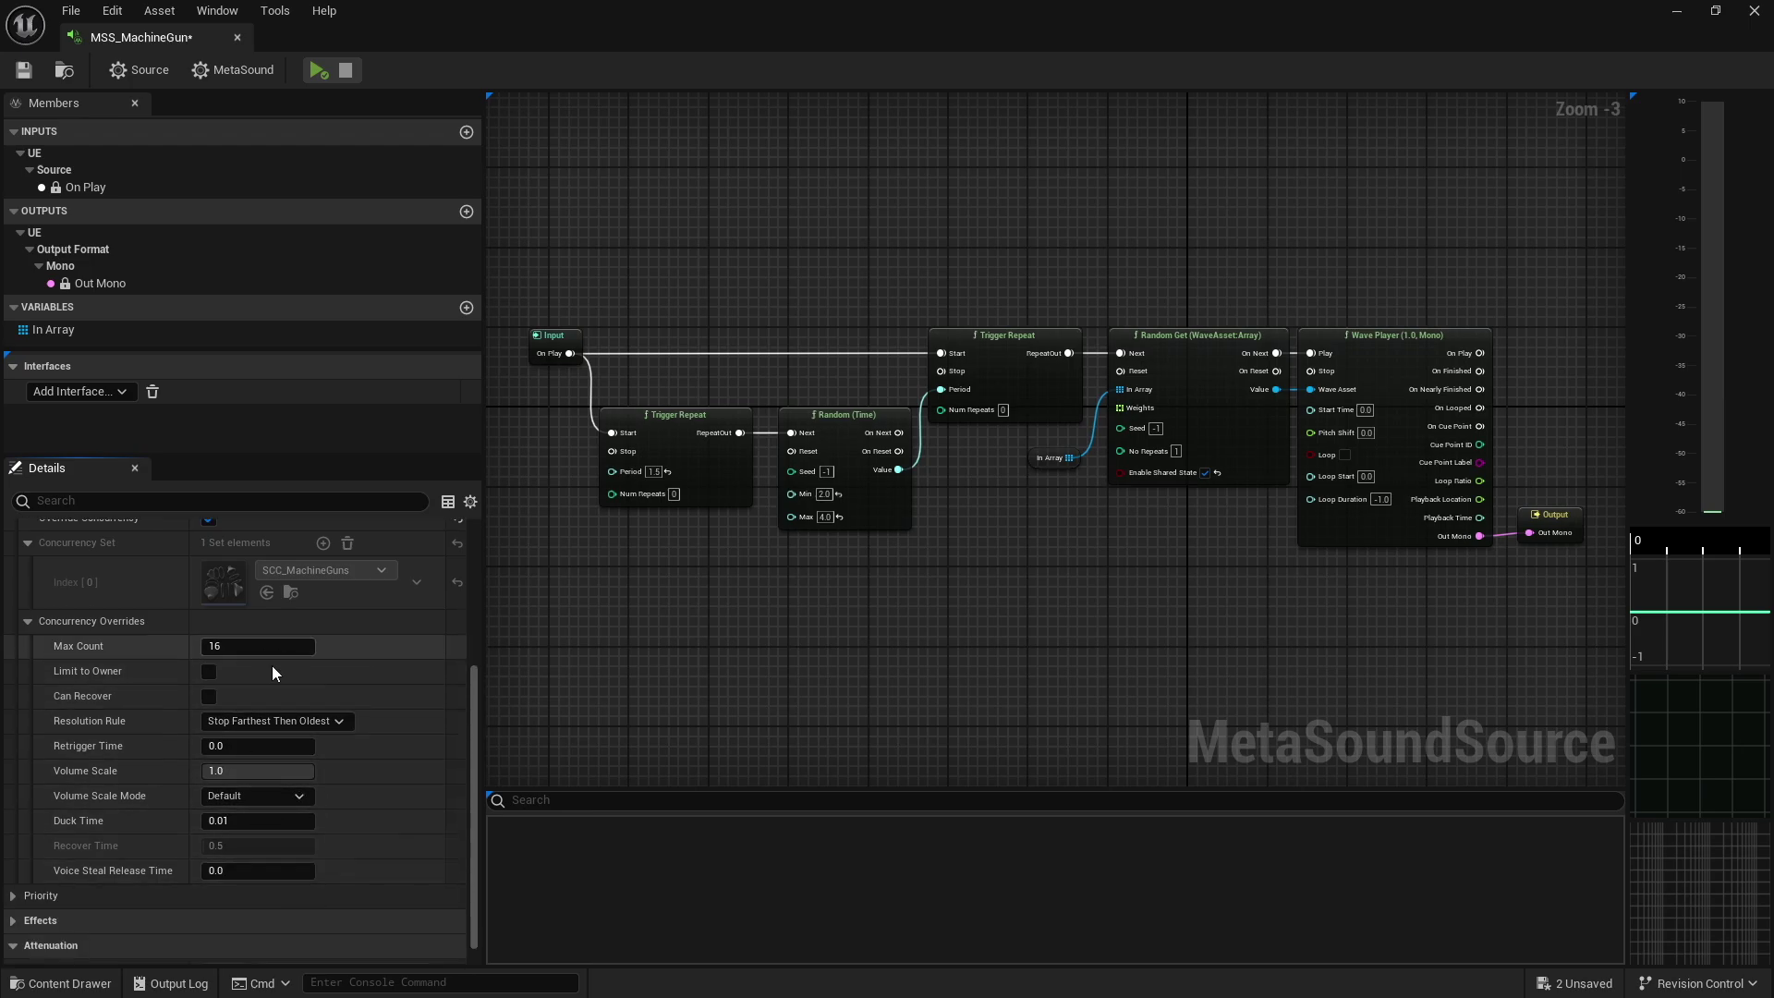
scroll(153, 657, up, 3)
click(208, 607)
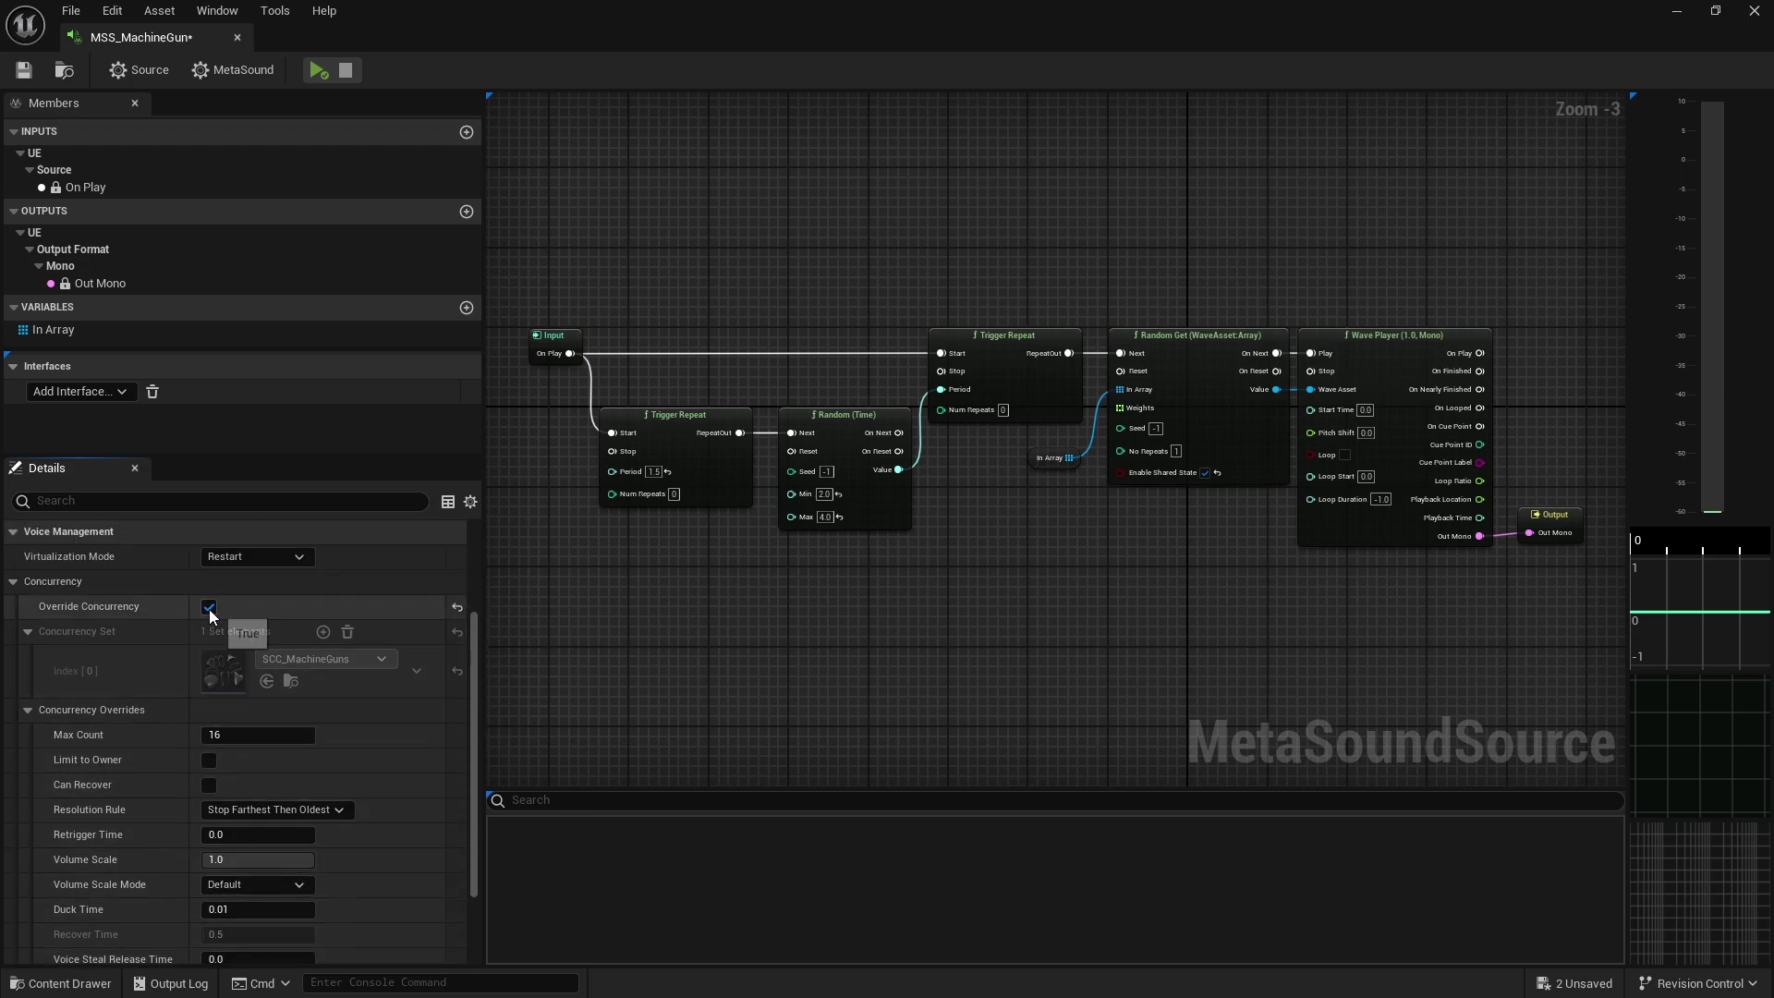
click(27, 709)
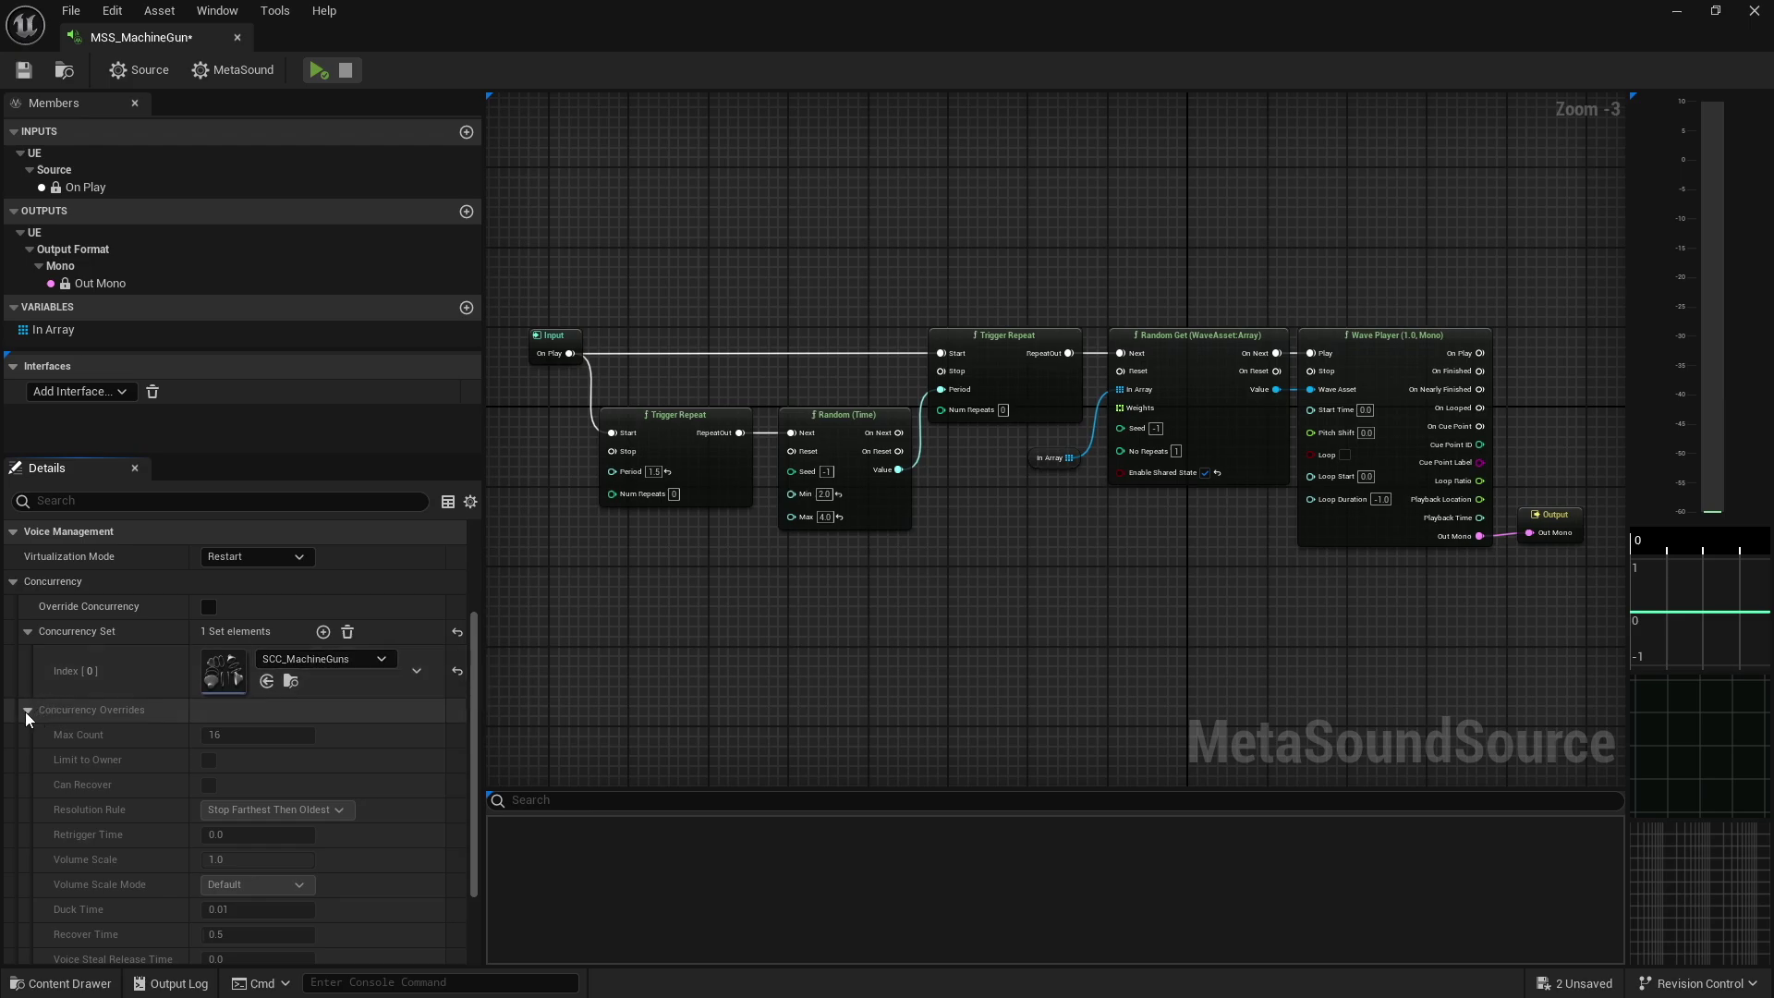
scroll(24, 712, up, 4)
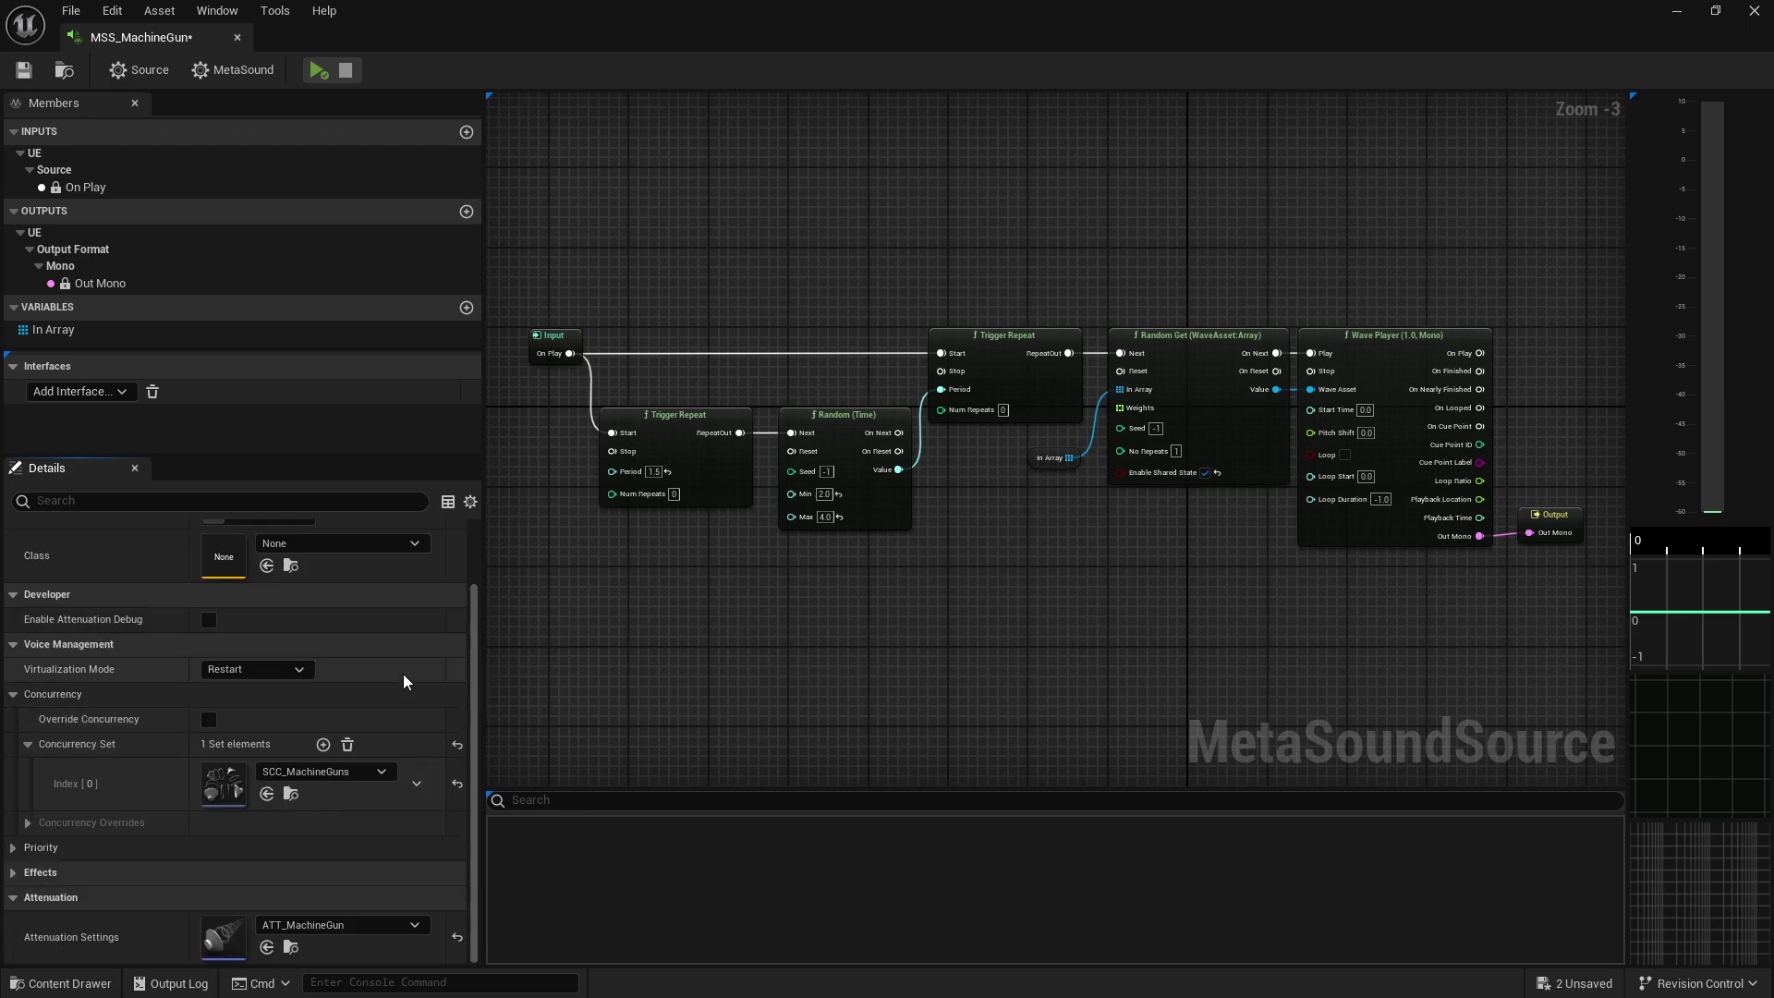
click(24, 69)
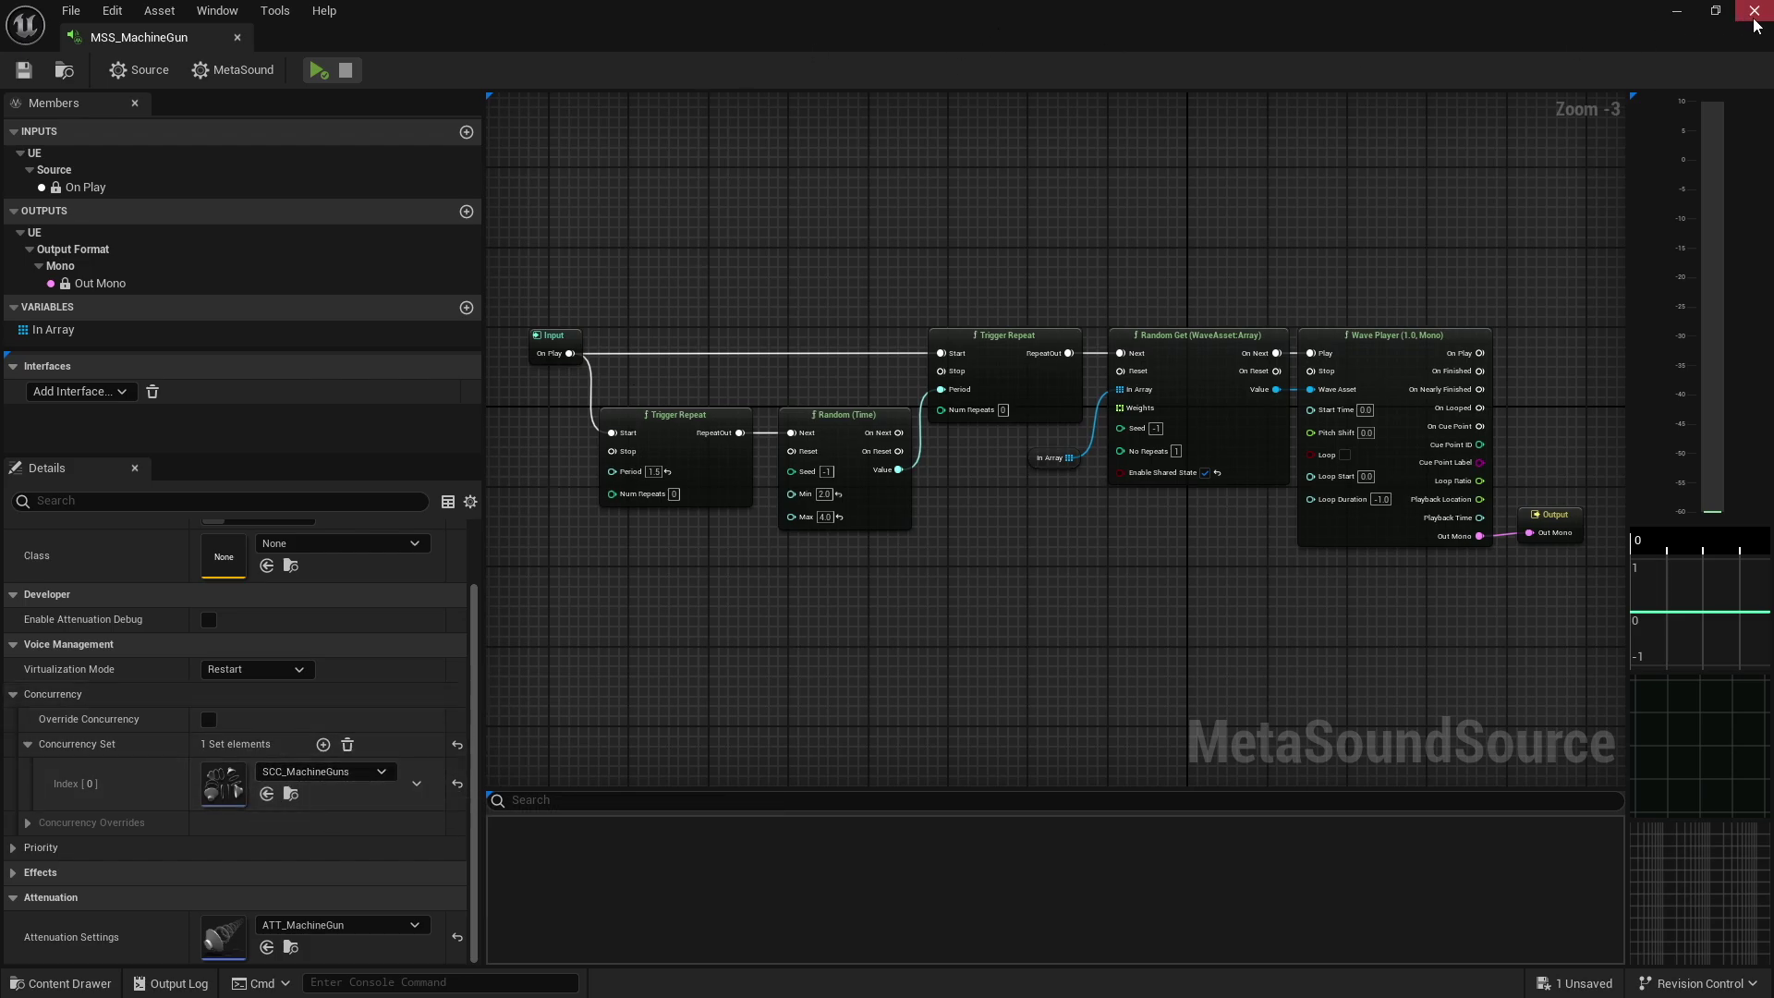
Minimize the MetaSound editor and switch the FirstPersonMap viewport to Game View.
click(1680, 15)
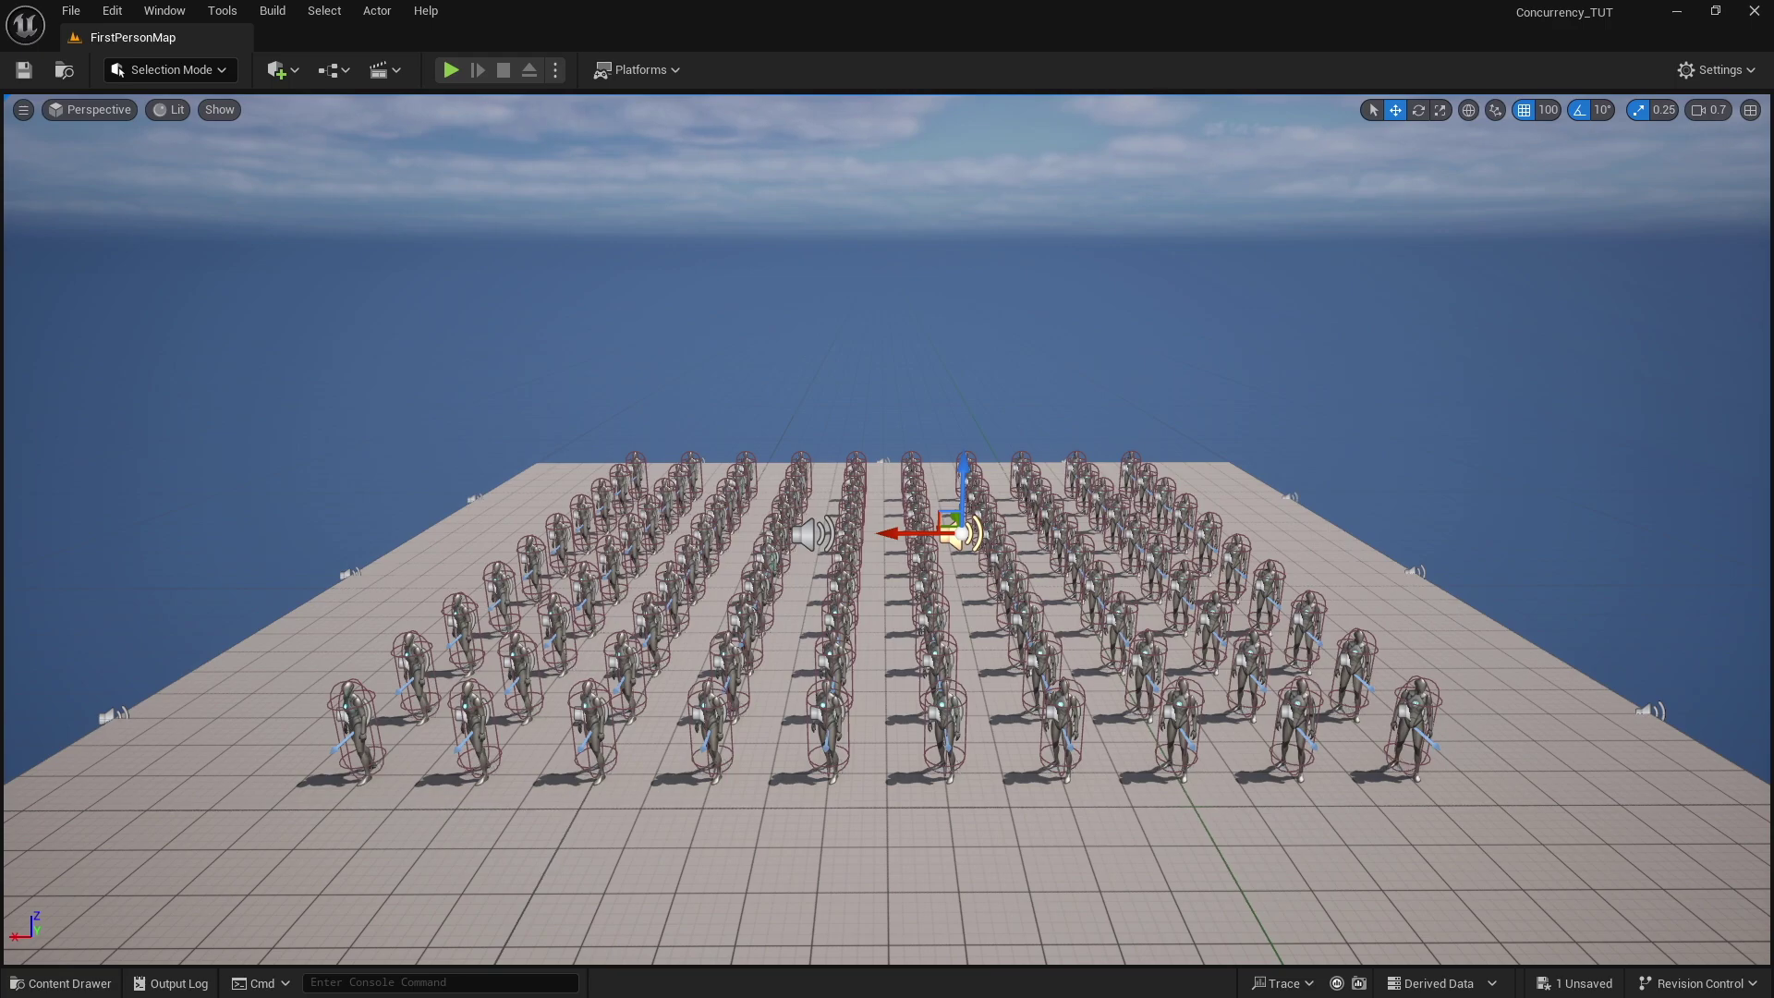
key(g)
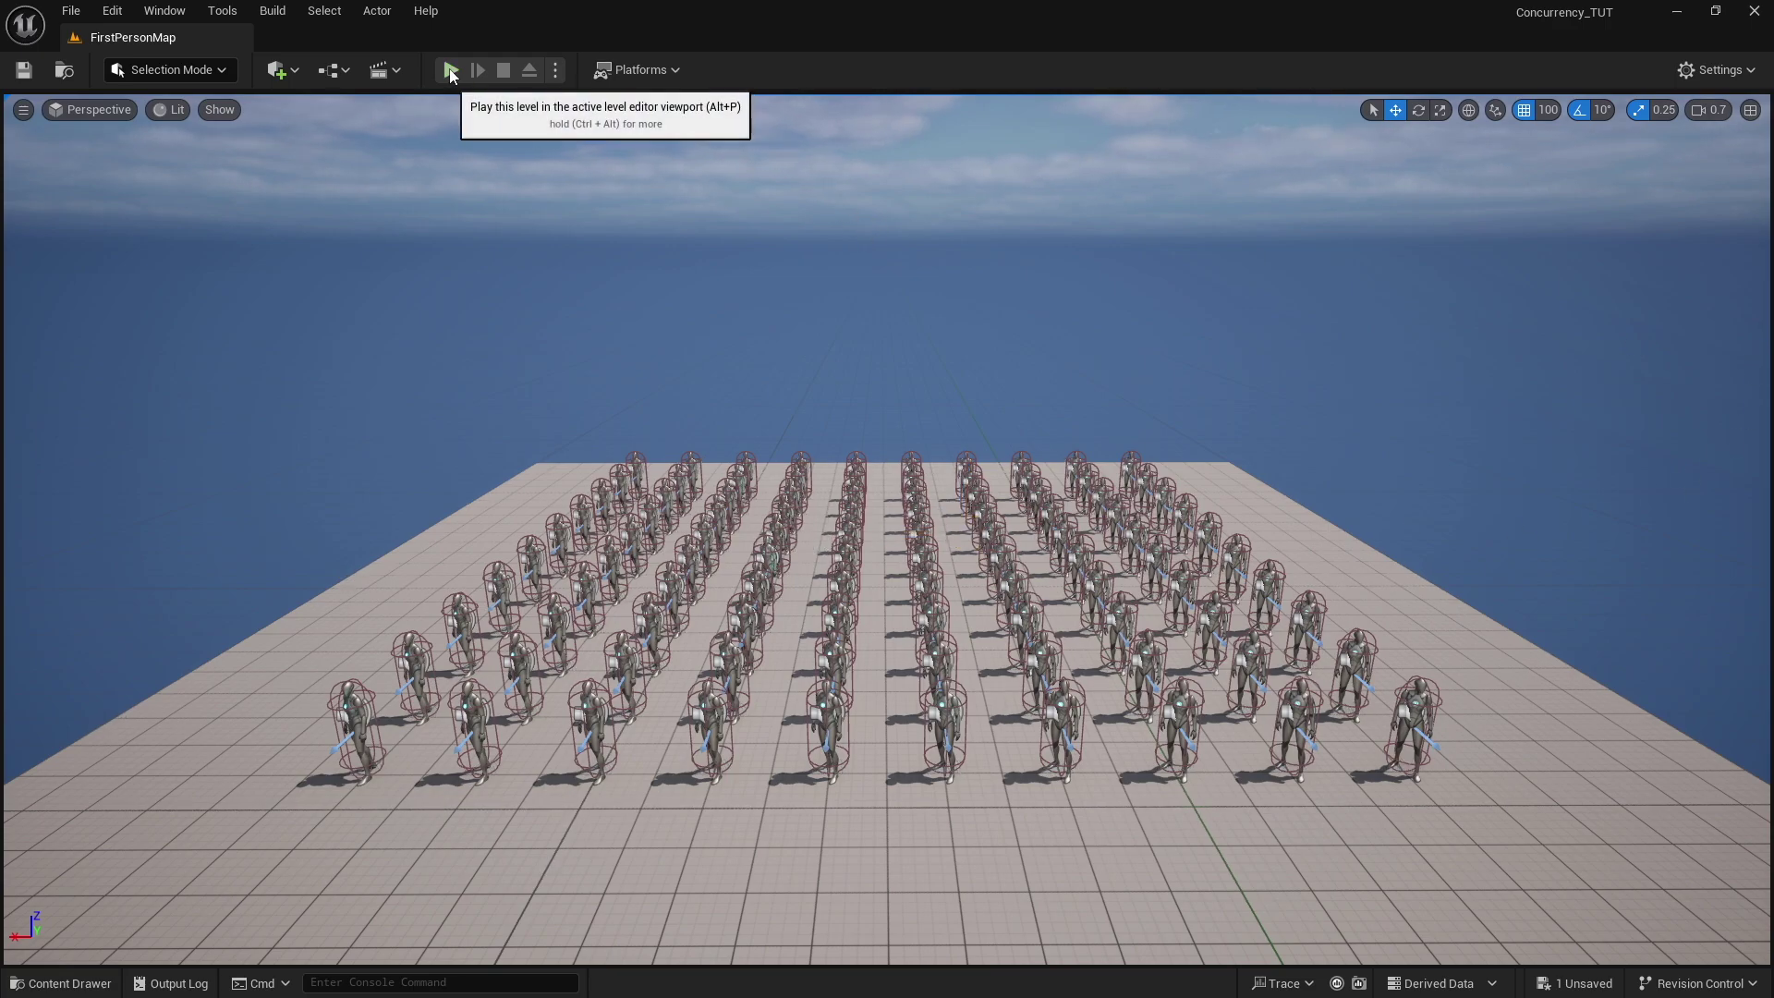
Playtest the level walking toward the robot crowd, then free the mouse and pause.
click(452, 71)
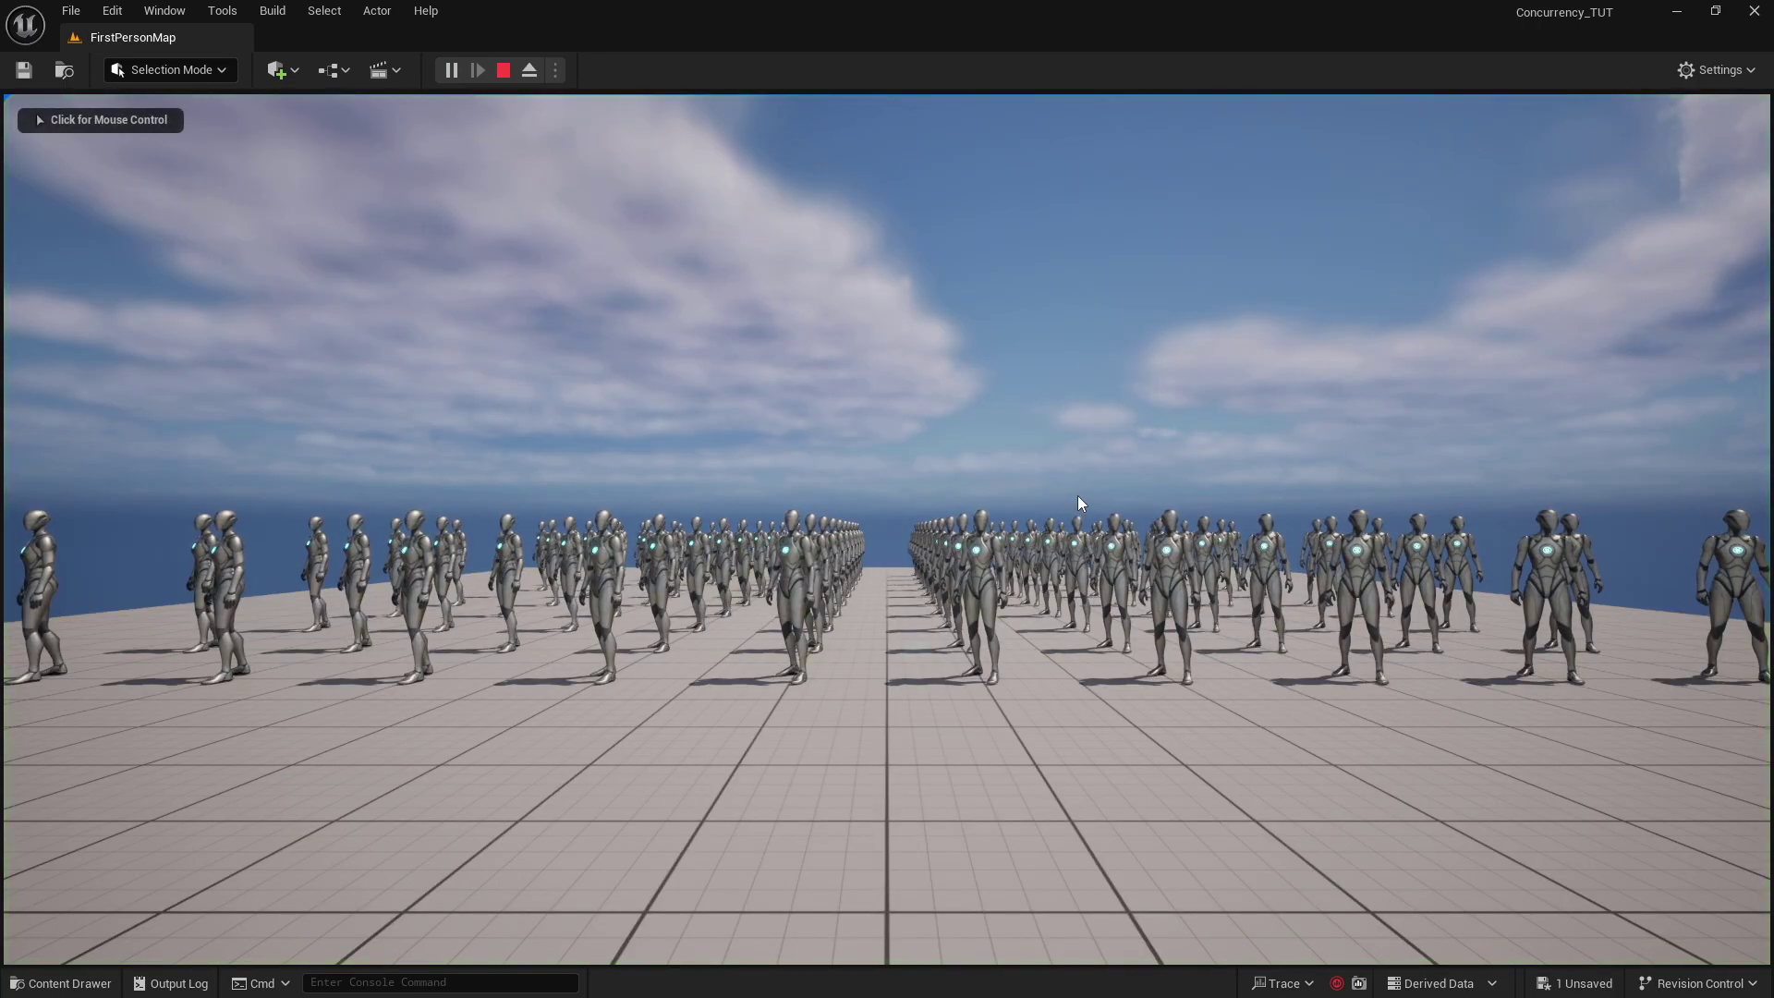
key(w)
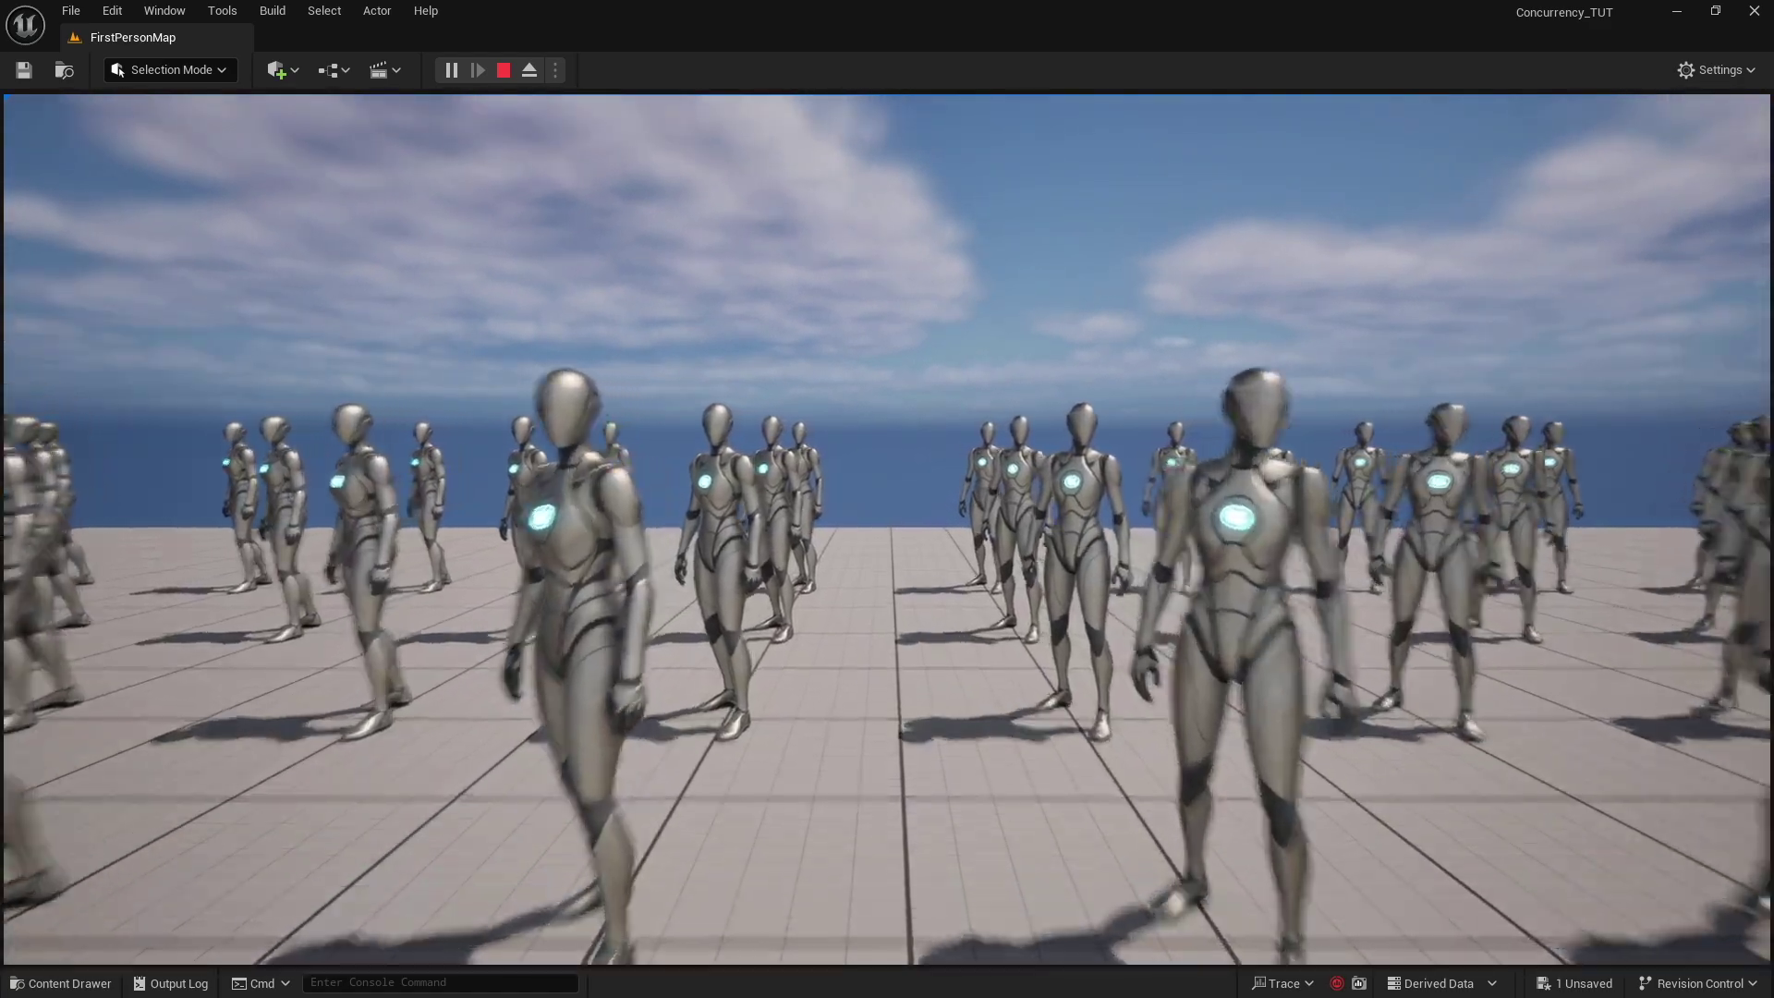
key(shift+F1)
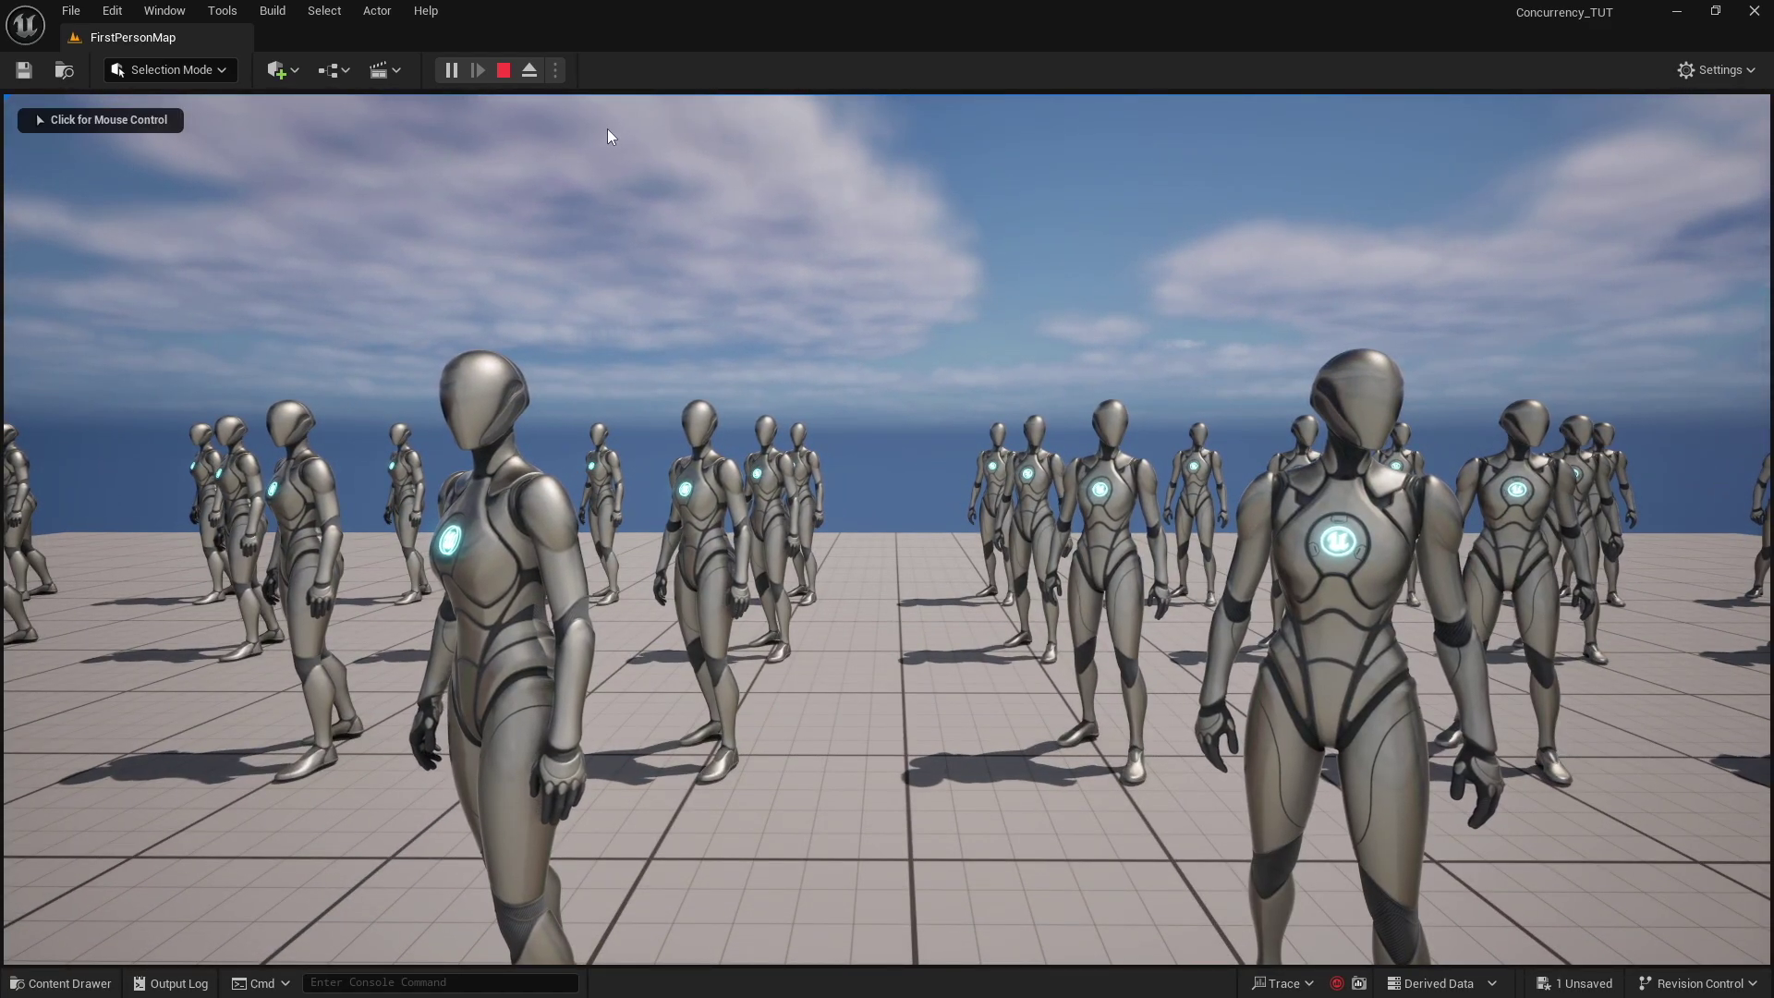
click(452, 70)
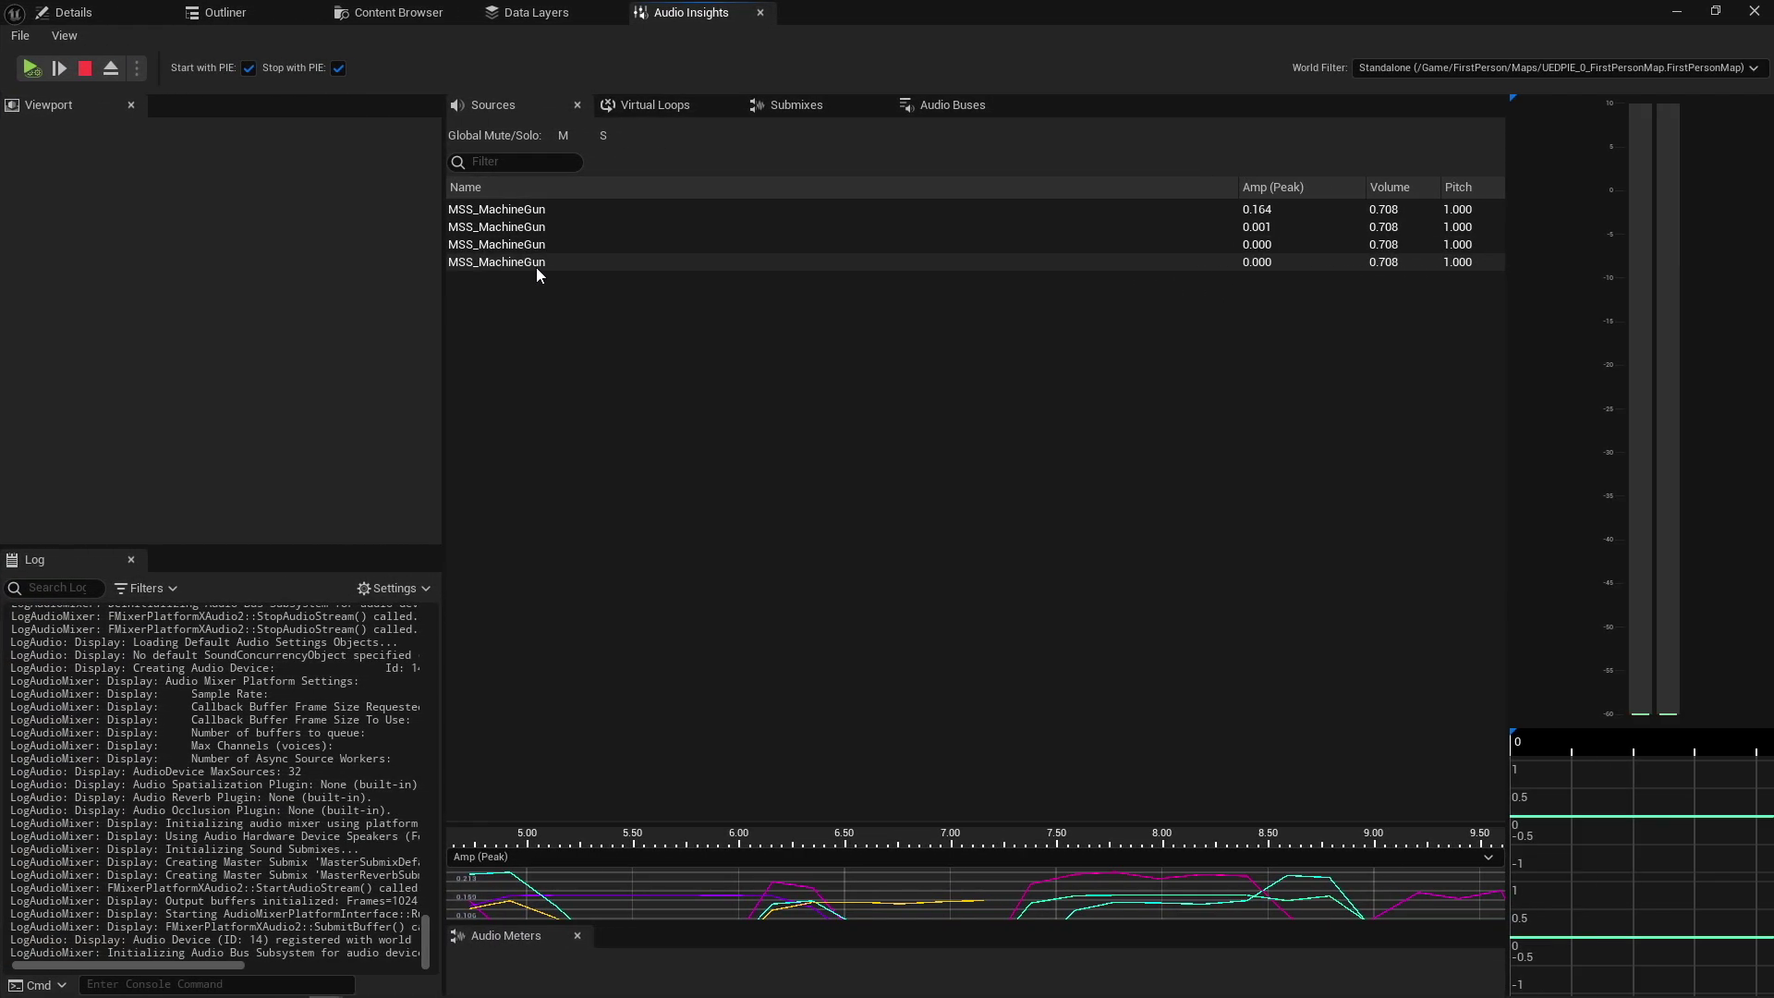
click(536, 265)
click(536, 245)
click(545, 228)
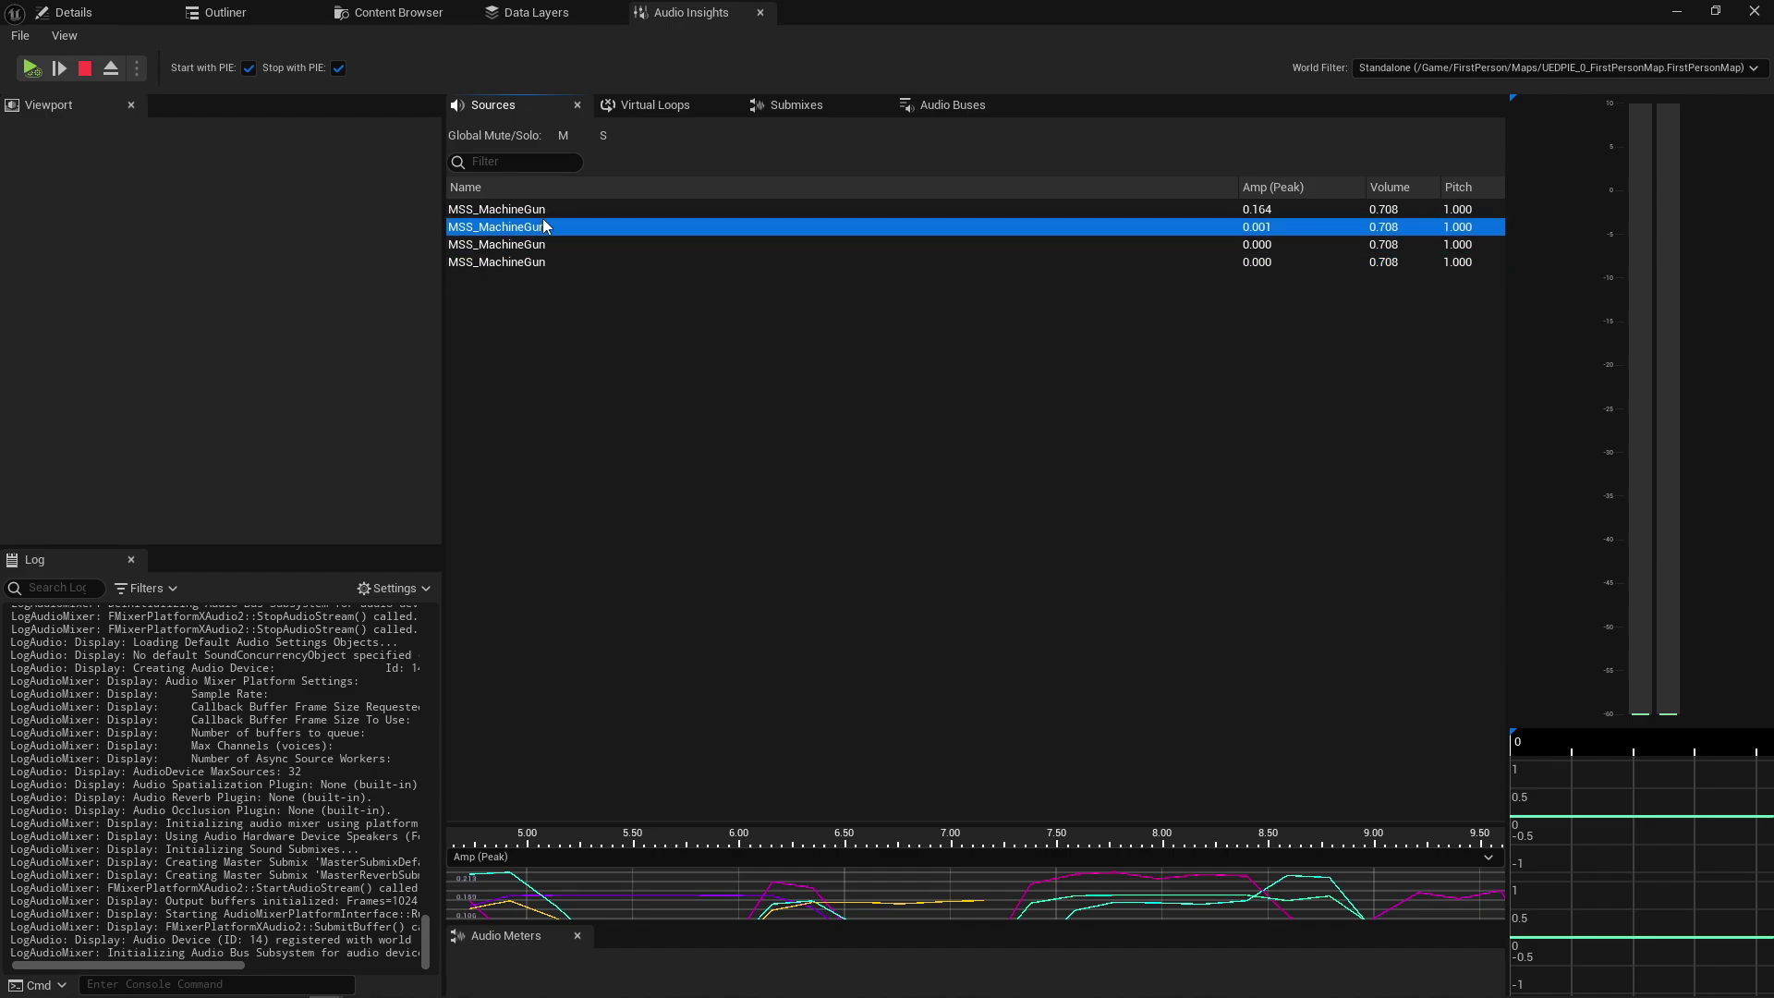
click(541, 210)
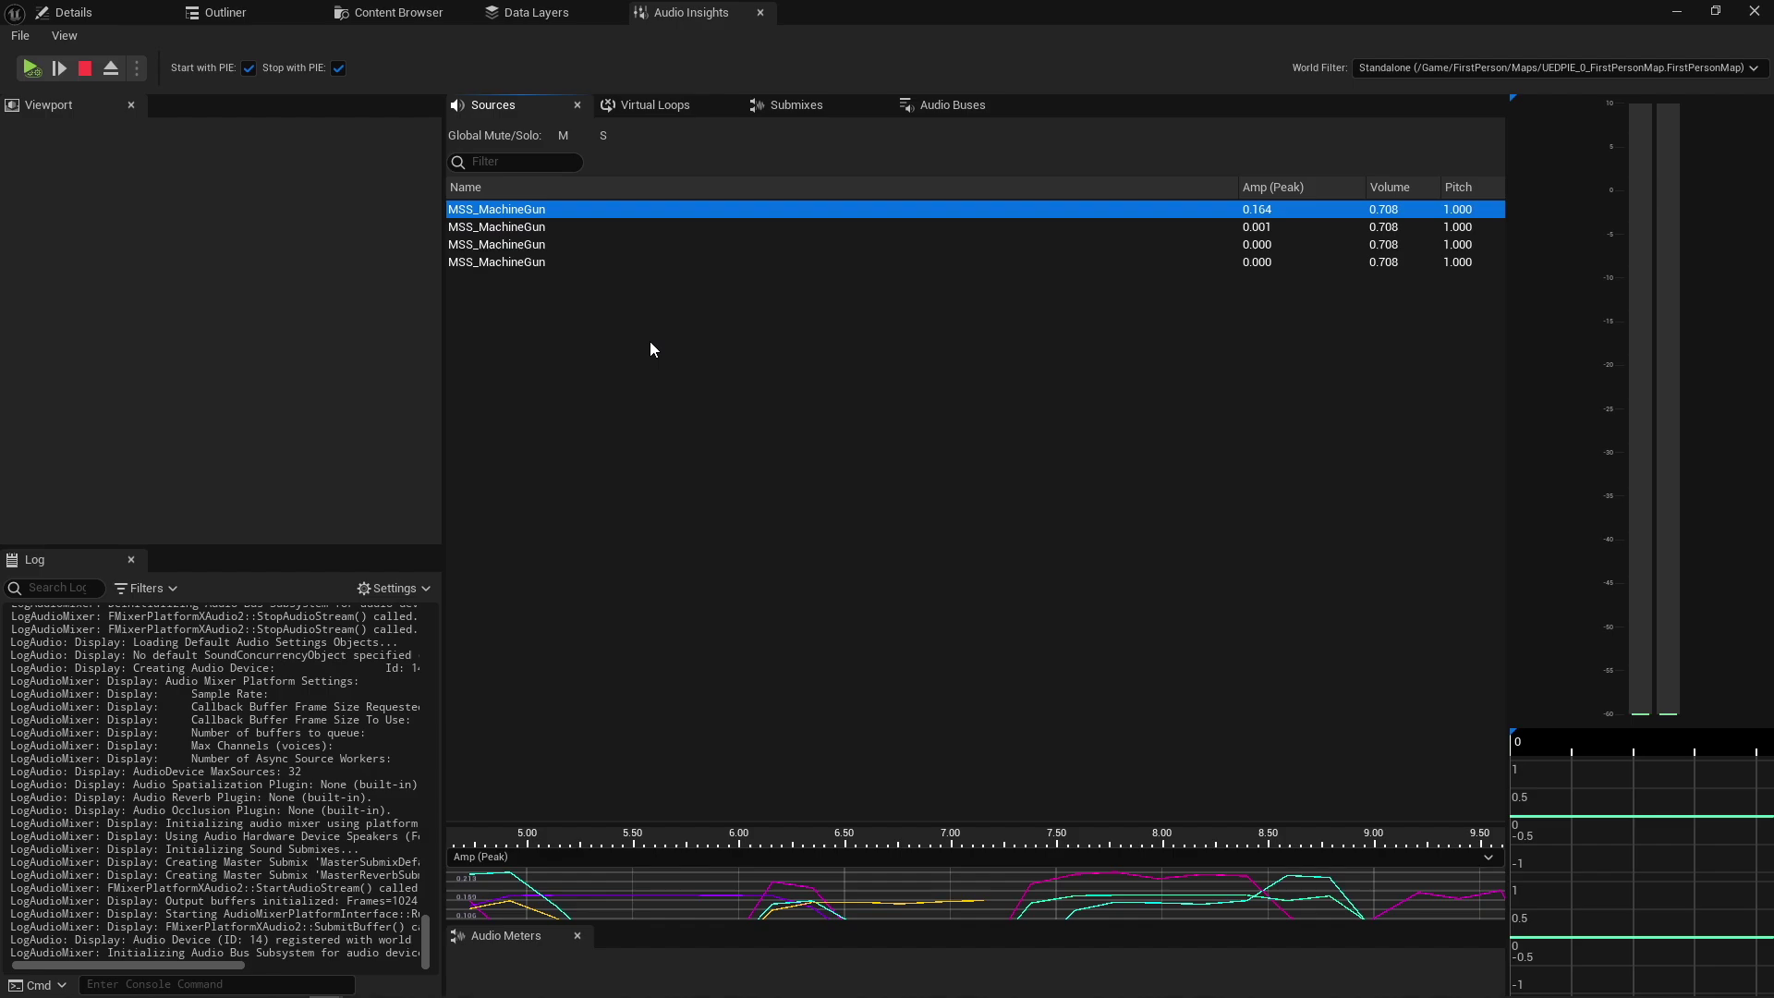
Duplicate SCC_MachineGuns in the Audio folder and name the copy SCC_Footsteps.
click(407, 17)
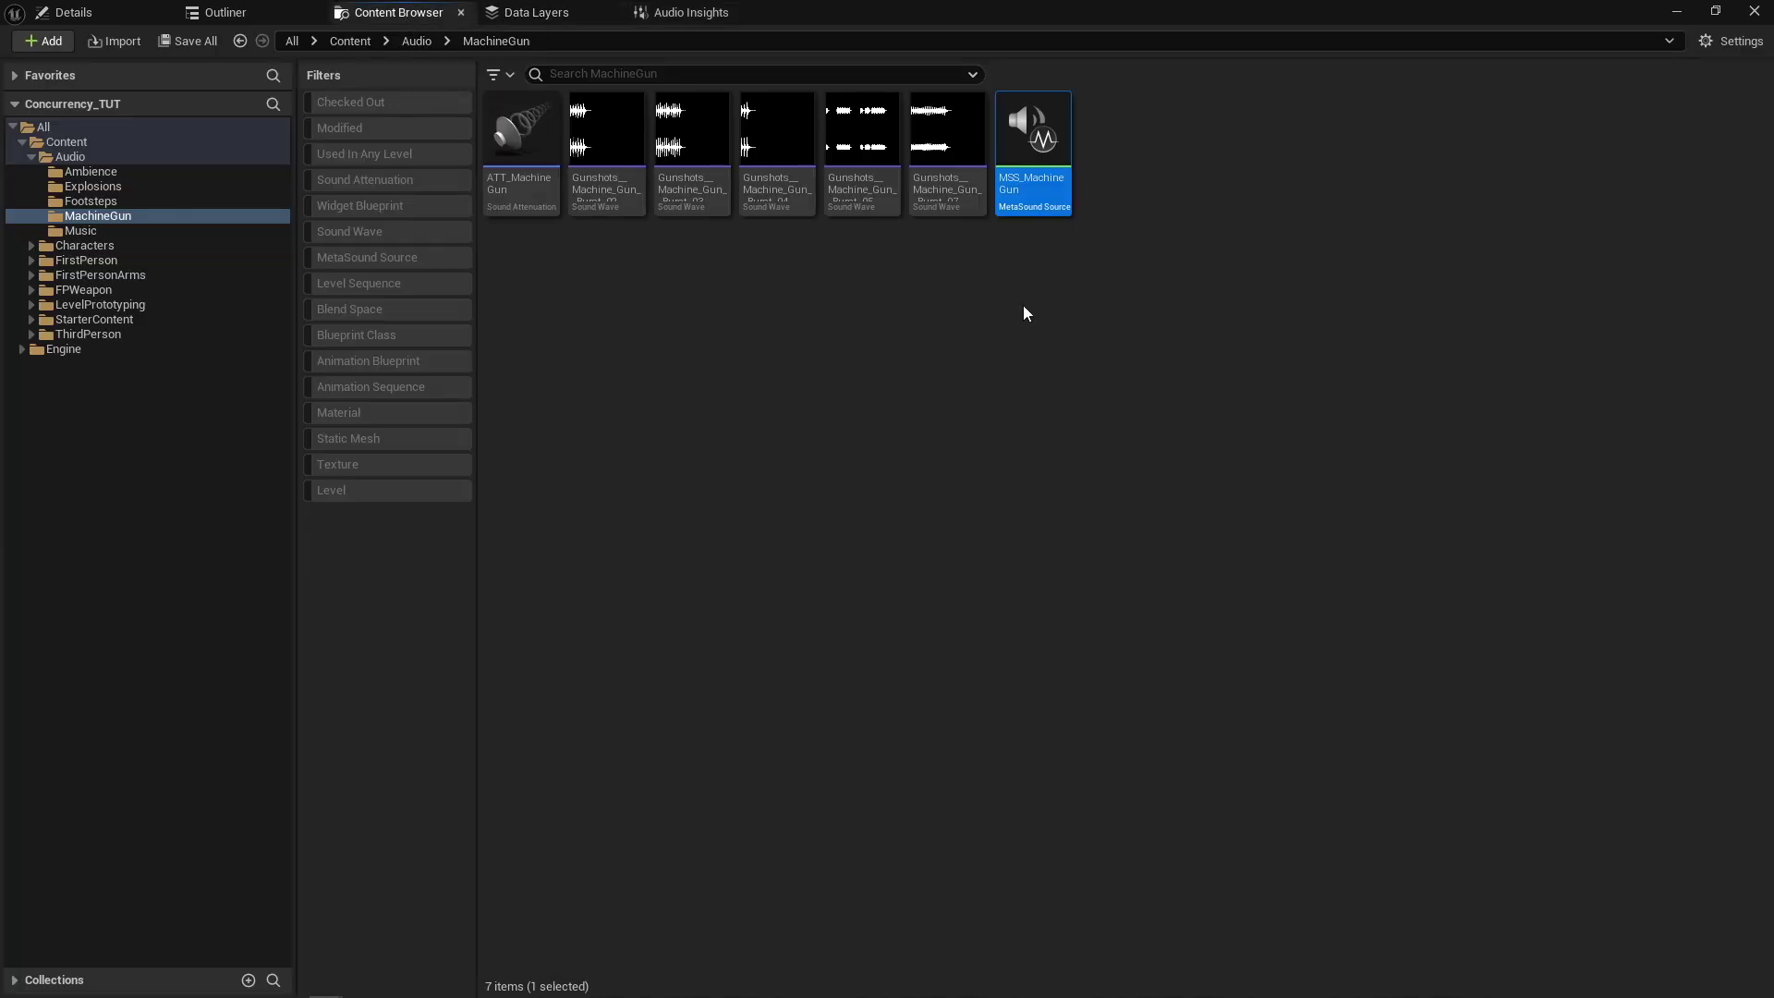
click(418, 41)
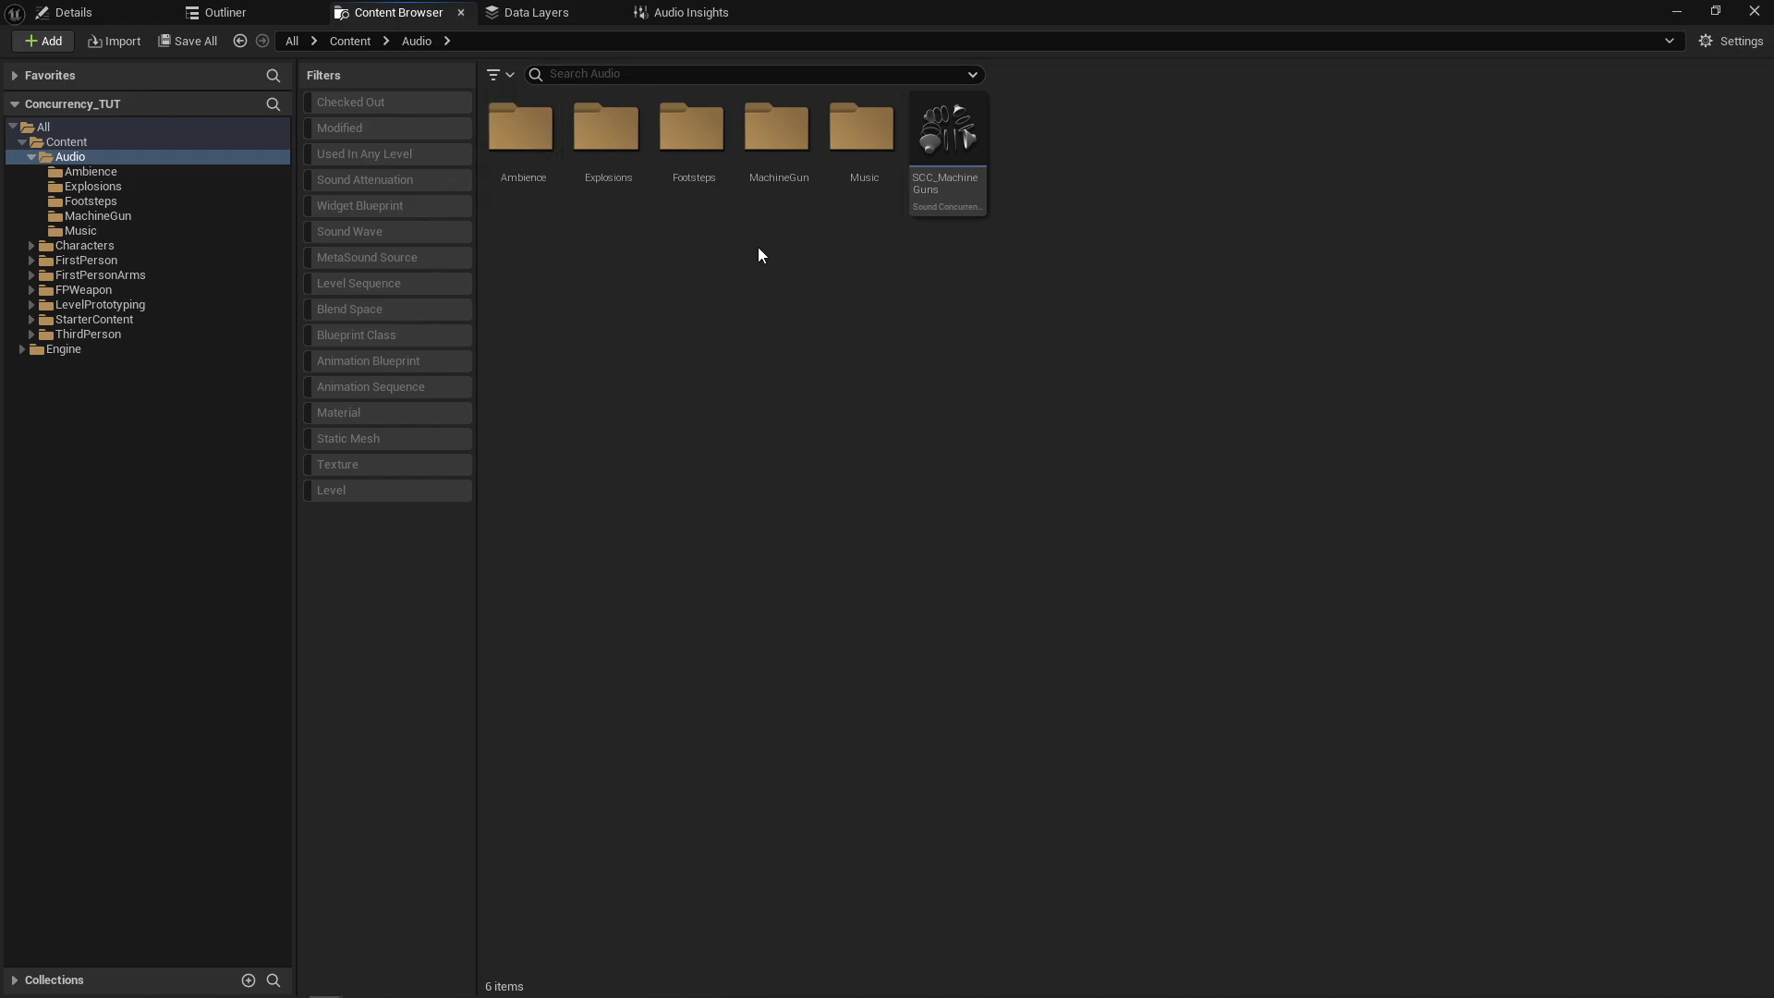
click(961, 193)
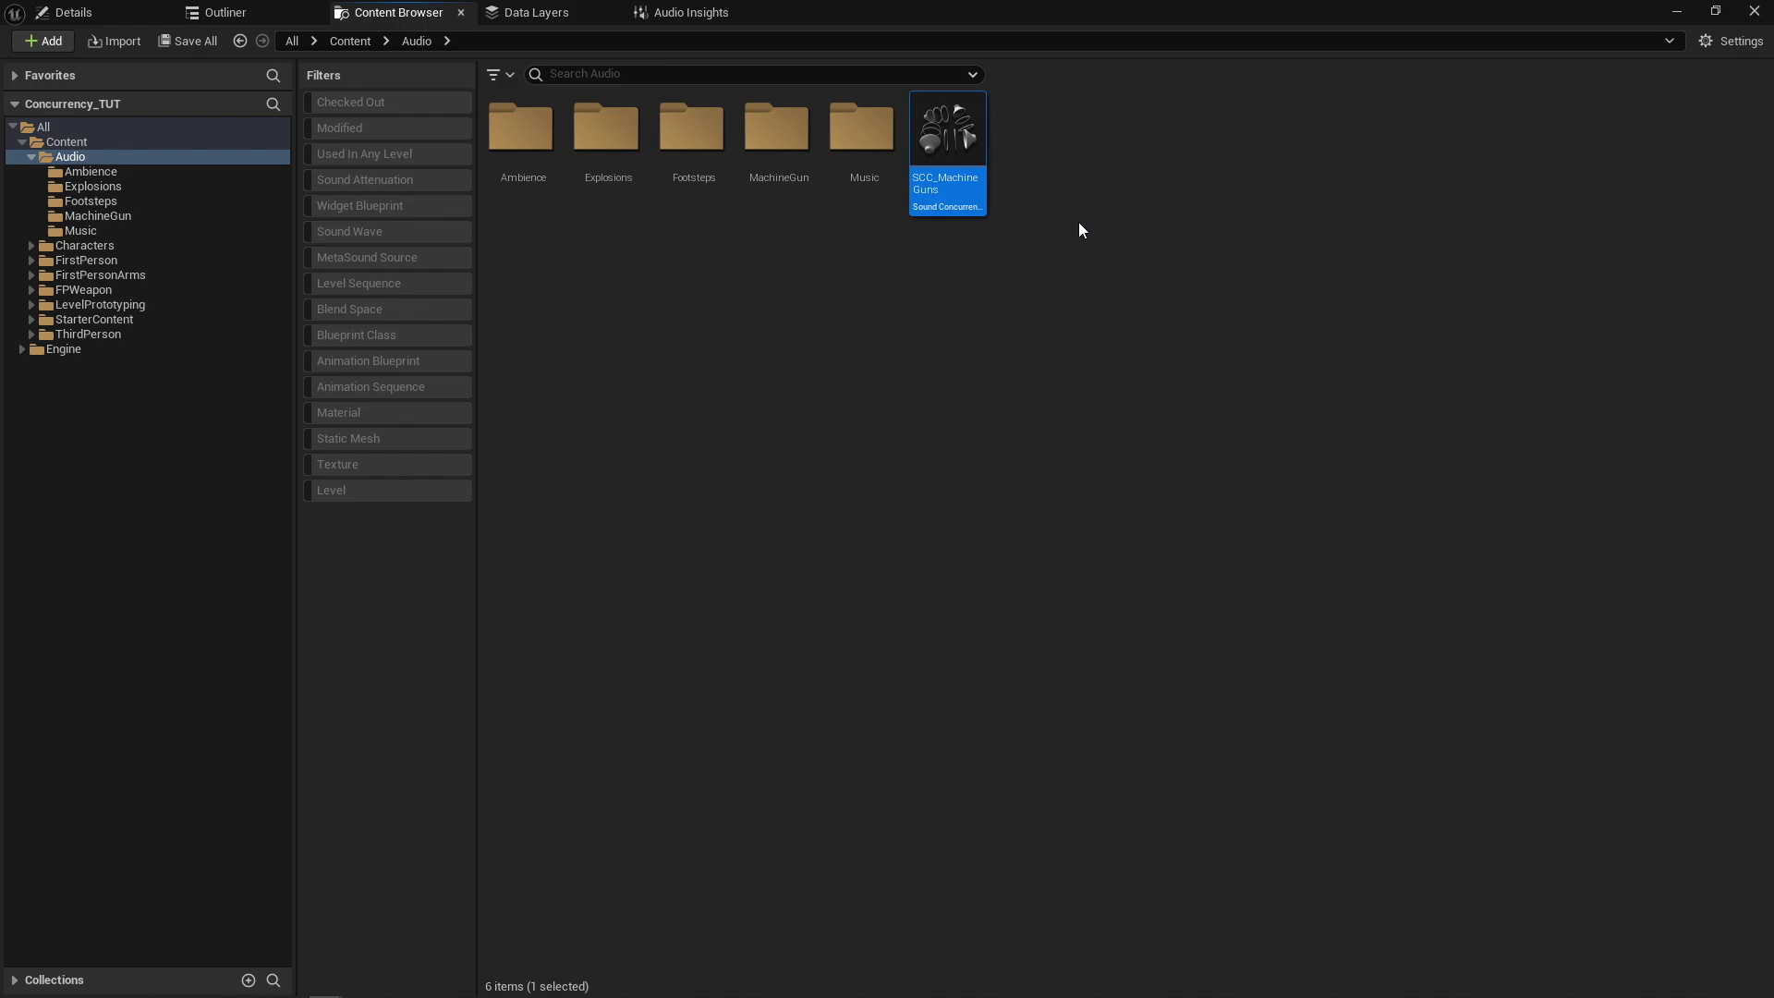
mouse_move(945, 191)
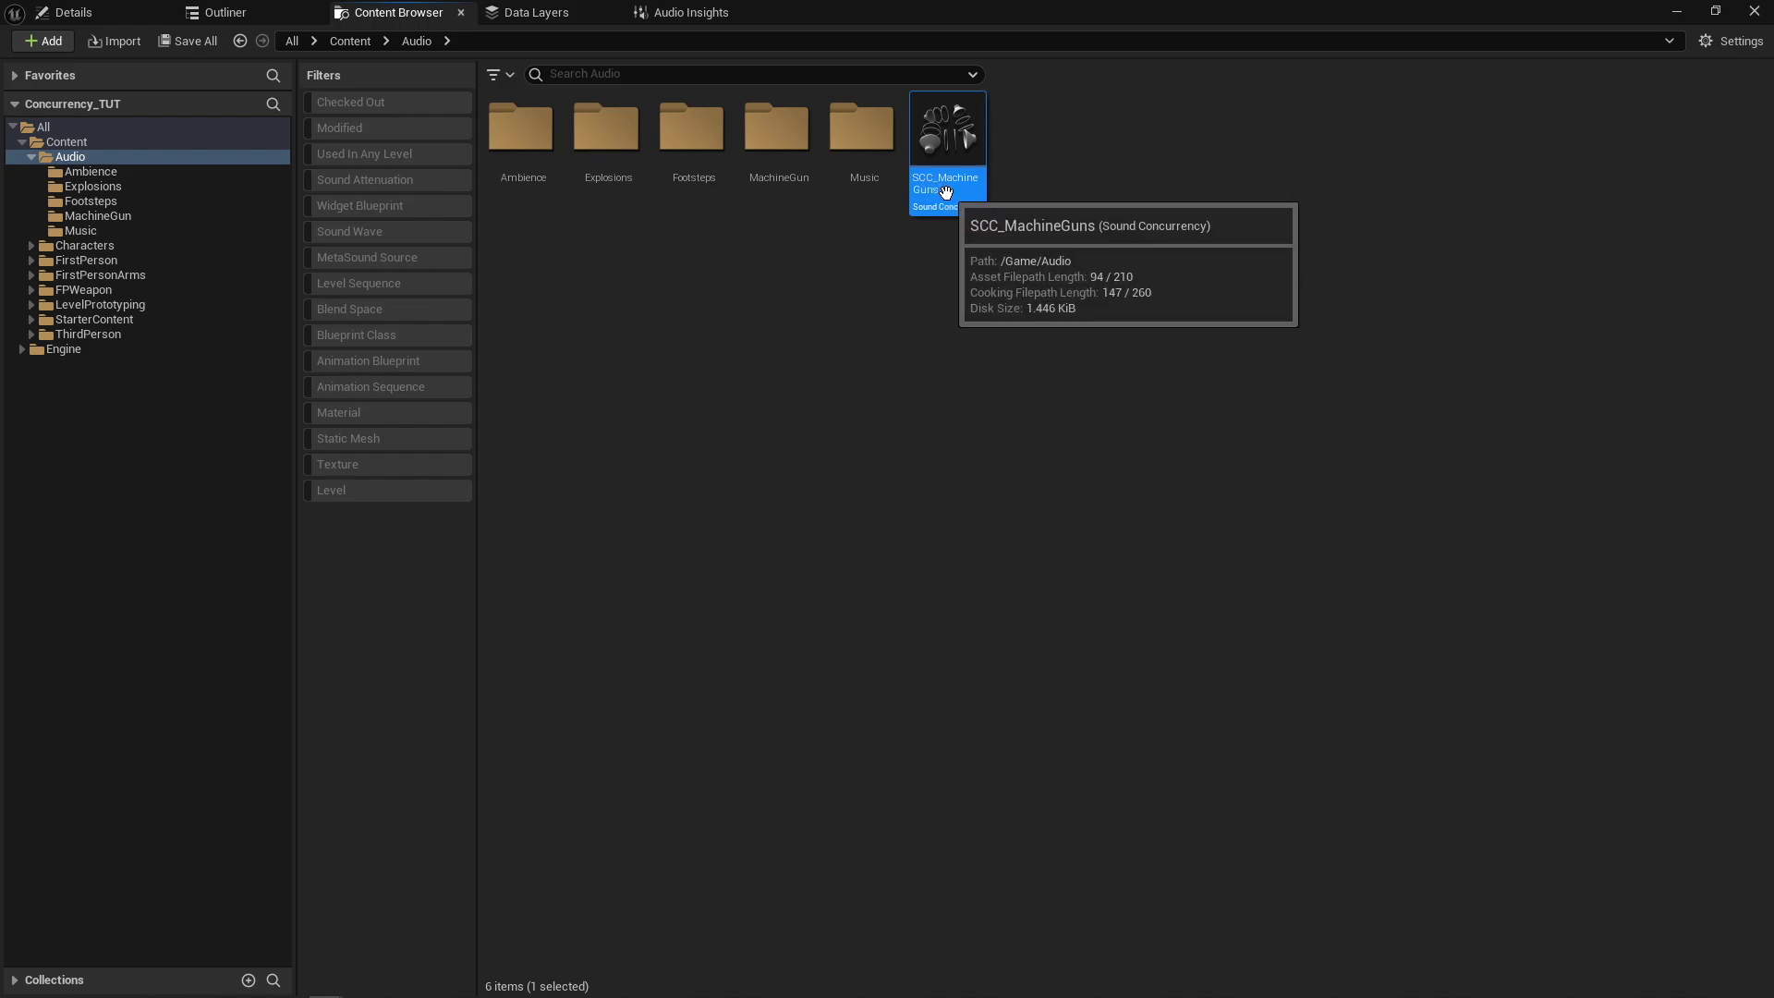
right_click(946, 192)
click(1068, 303)
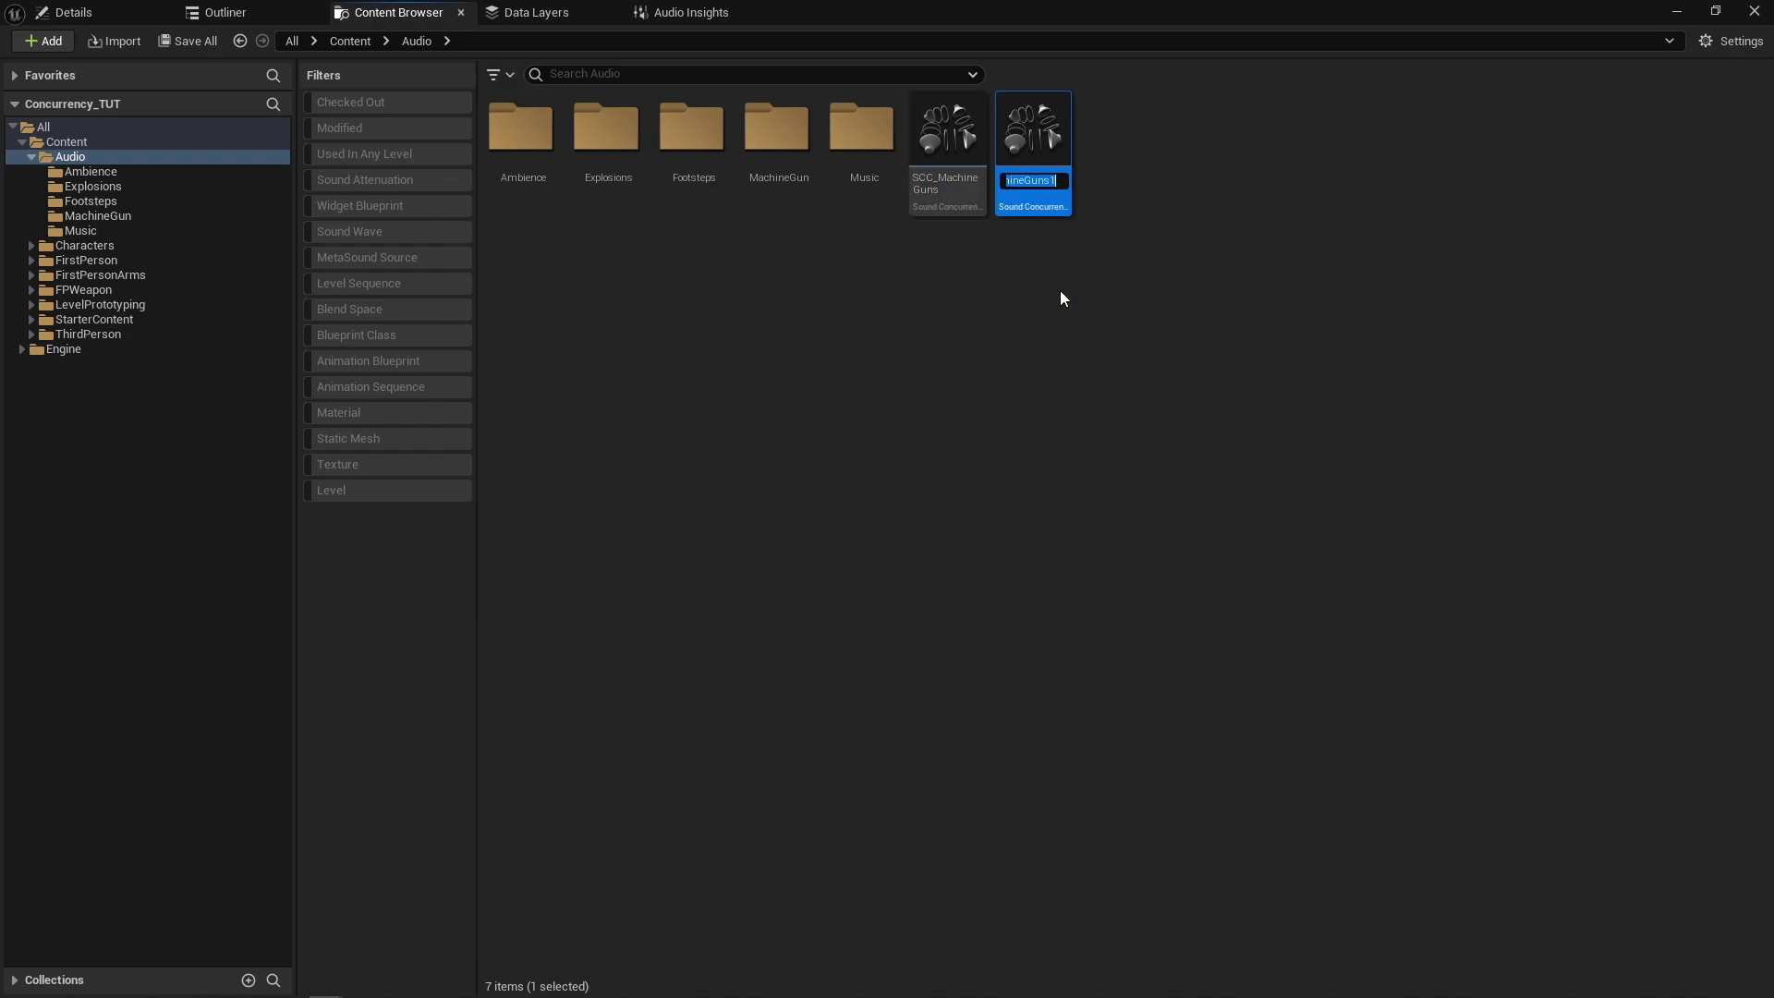
text(SCC_Machi)
key(BackSpace)
key(BackSpace)
key(BackSpace)
key(BackSpace)
key(BackSpace)
text(Footsteps)
key(Return)
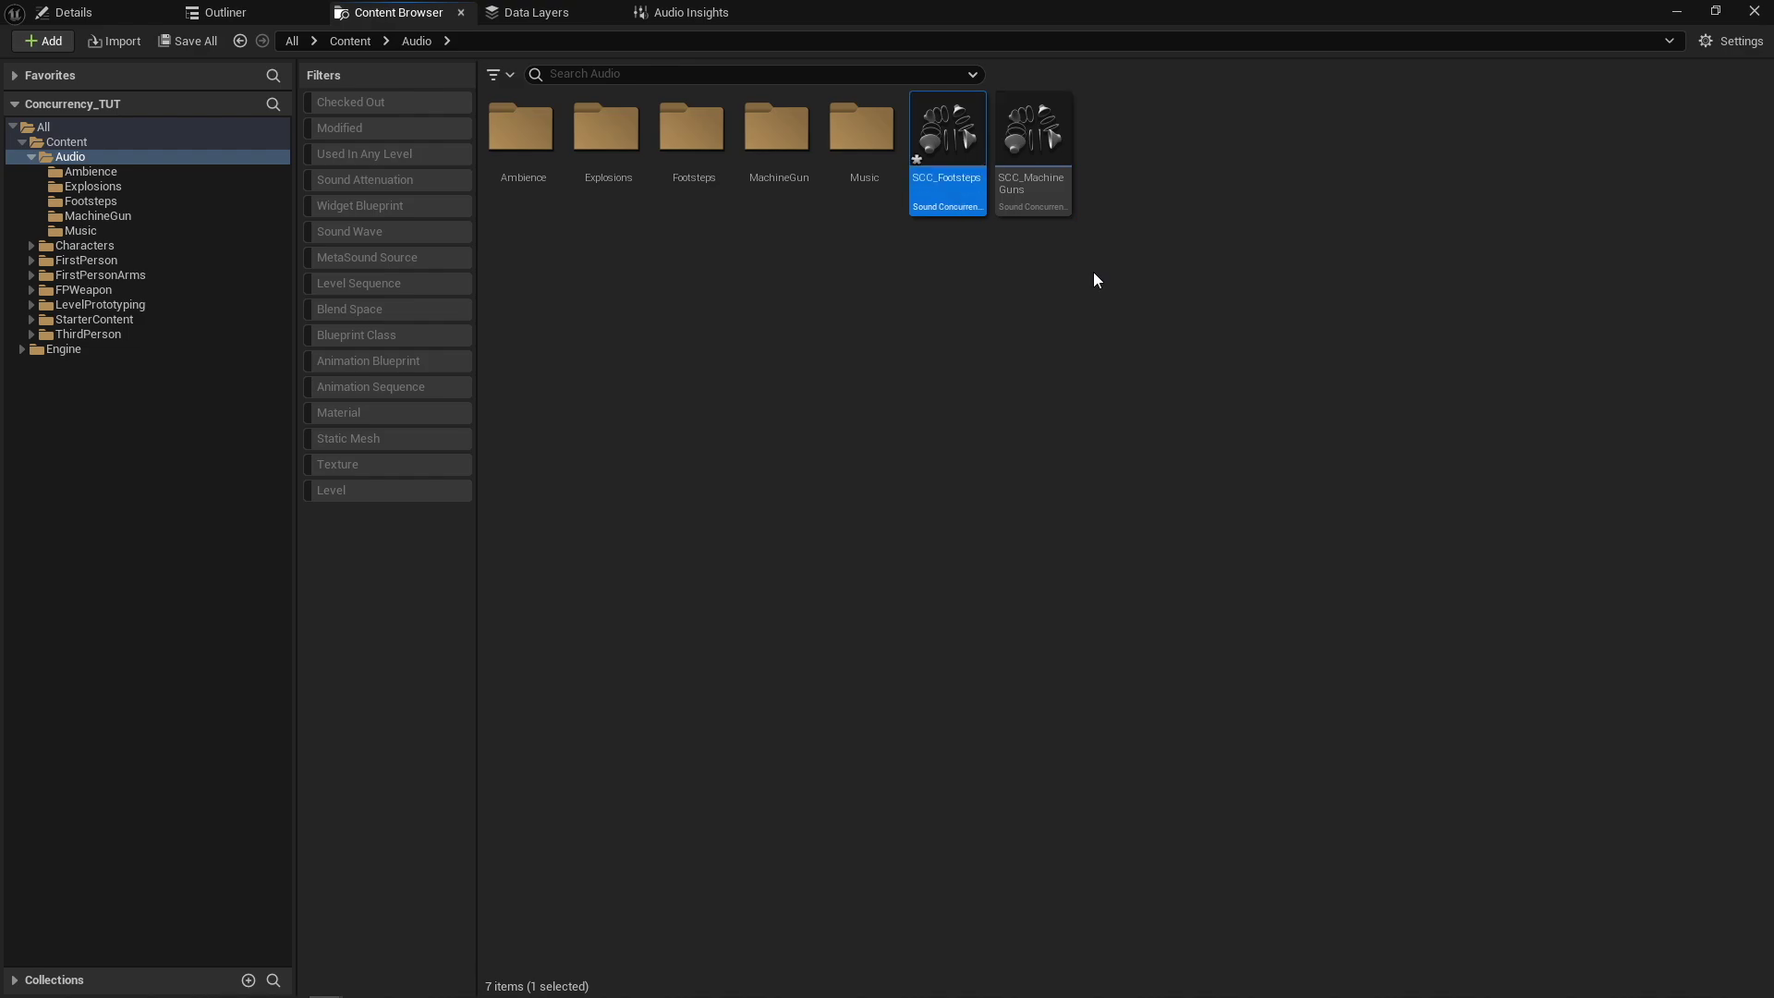
Open MSS_Footsteps from Audio/Footsteps and add SCC_Footsteps to its Concurrency Set.
double_click(693, 148)
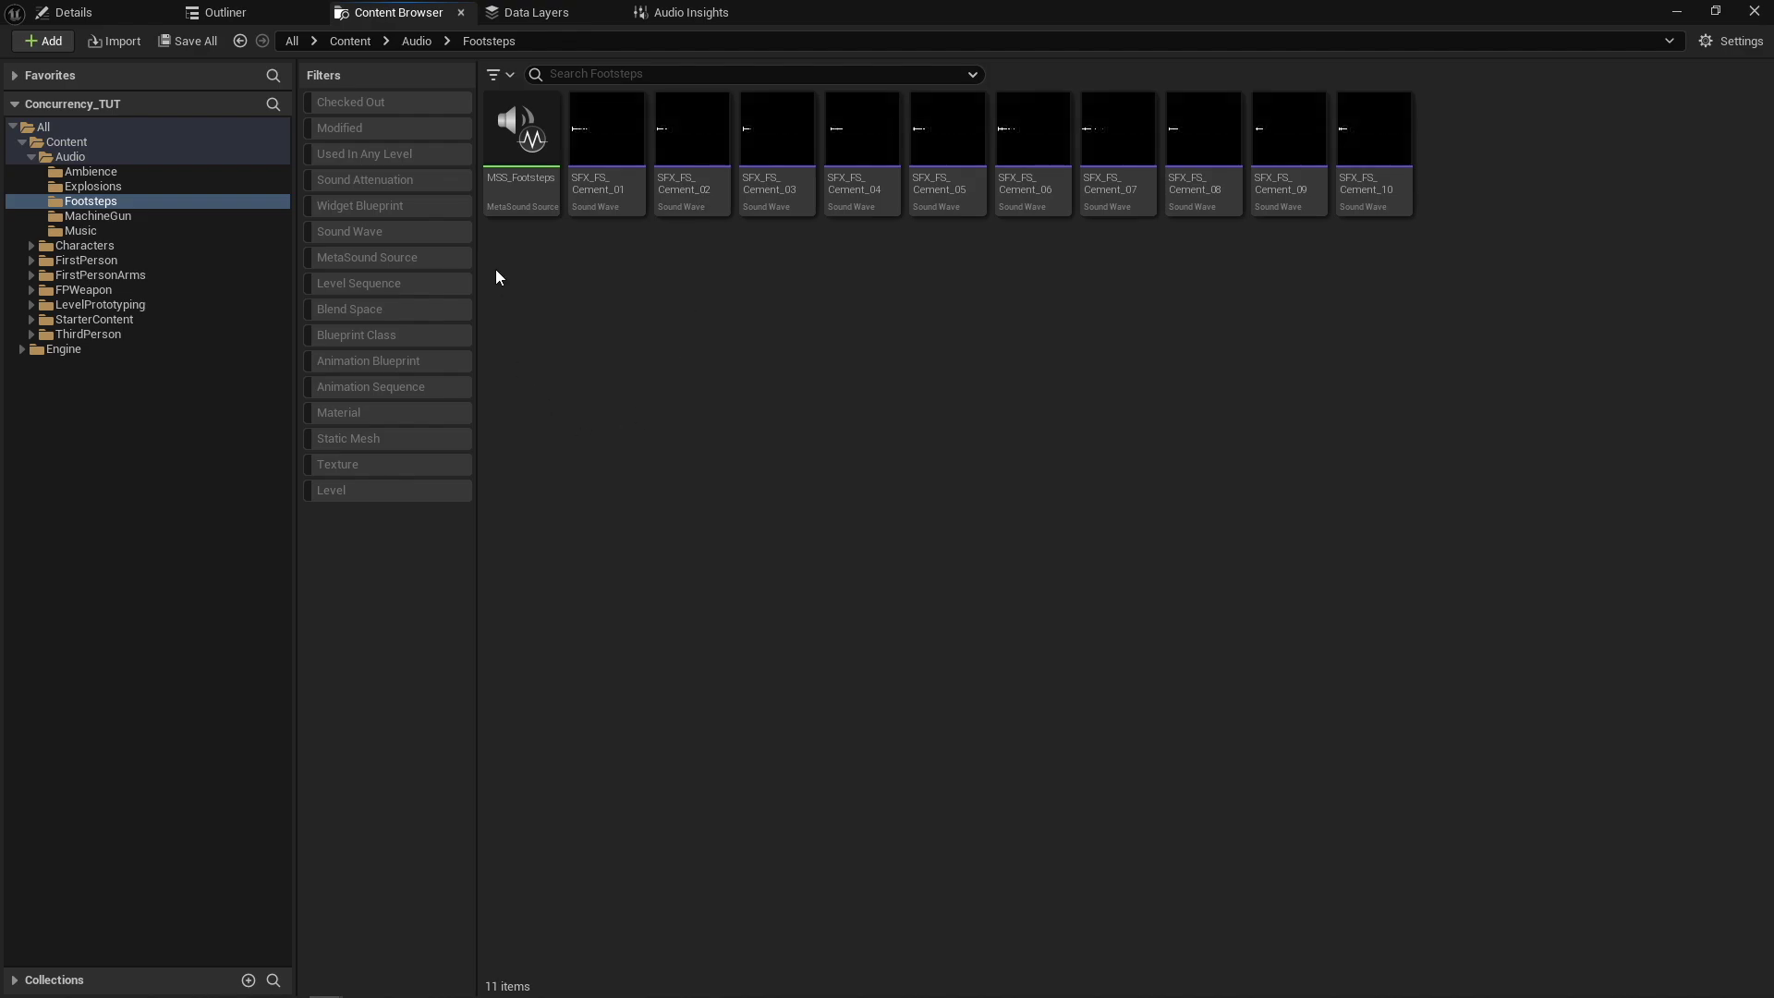
click(518, 195)
double_click(519, 196)
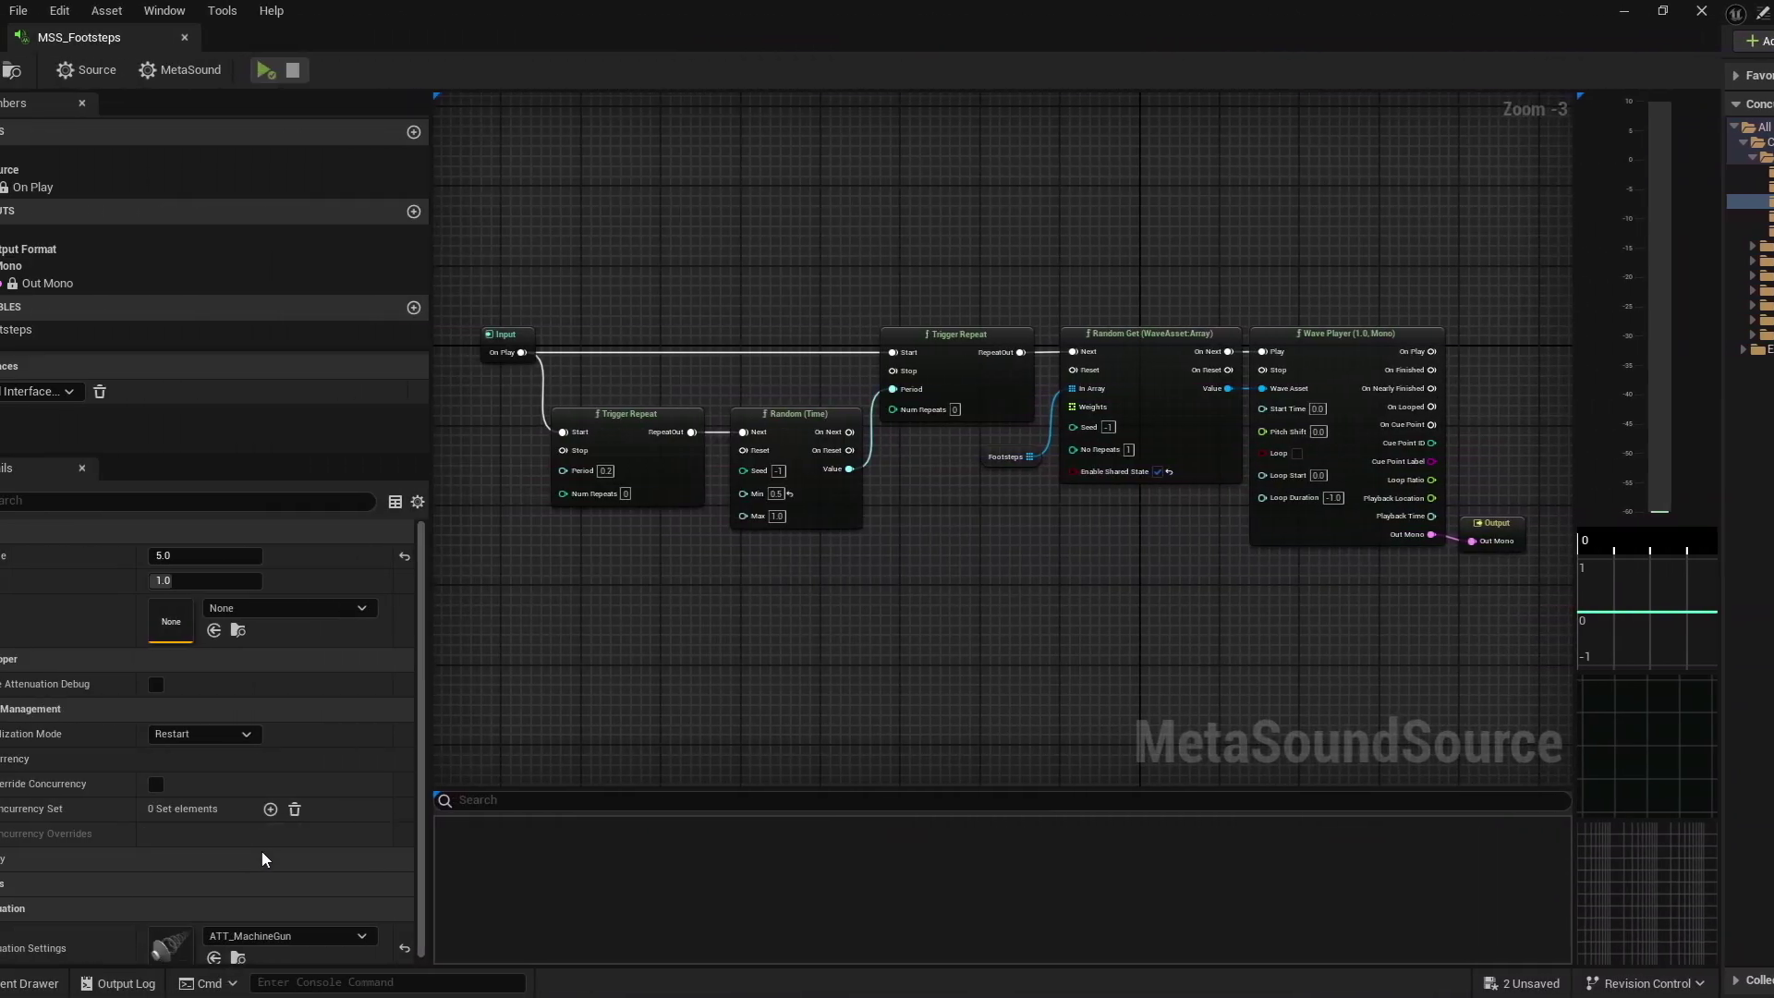
click(269, 809)
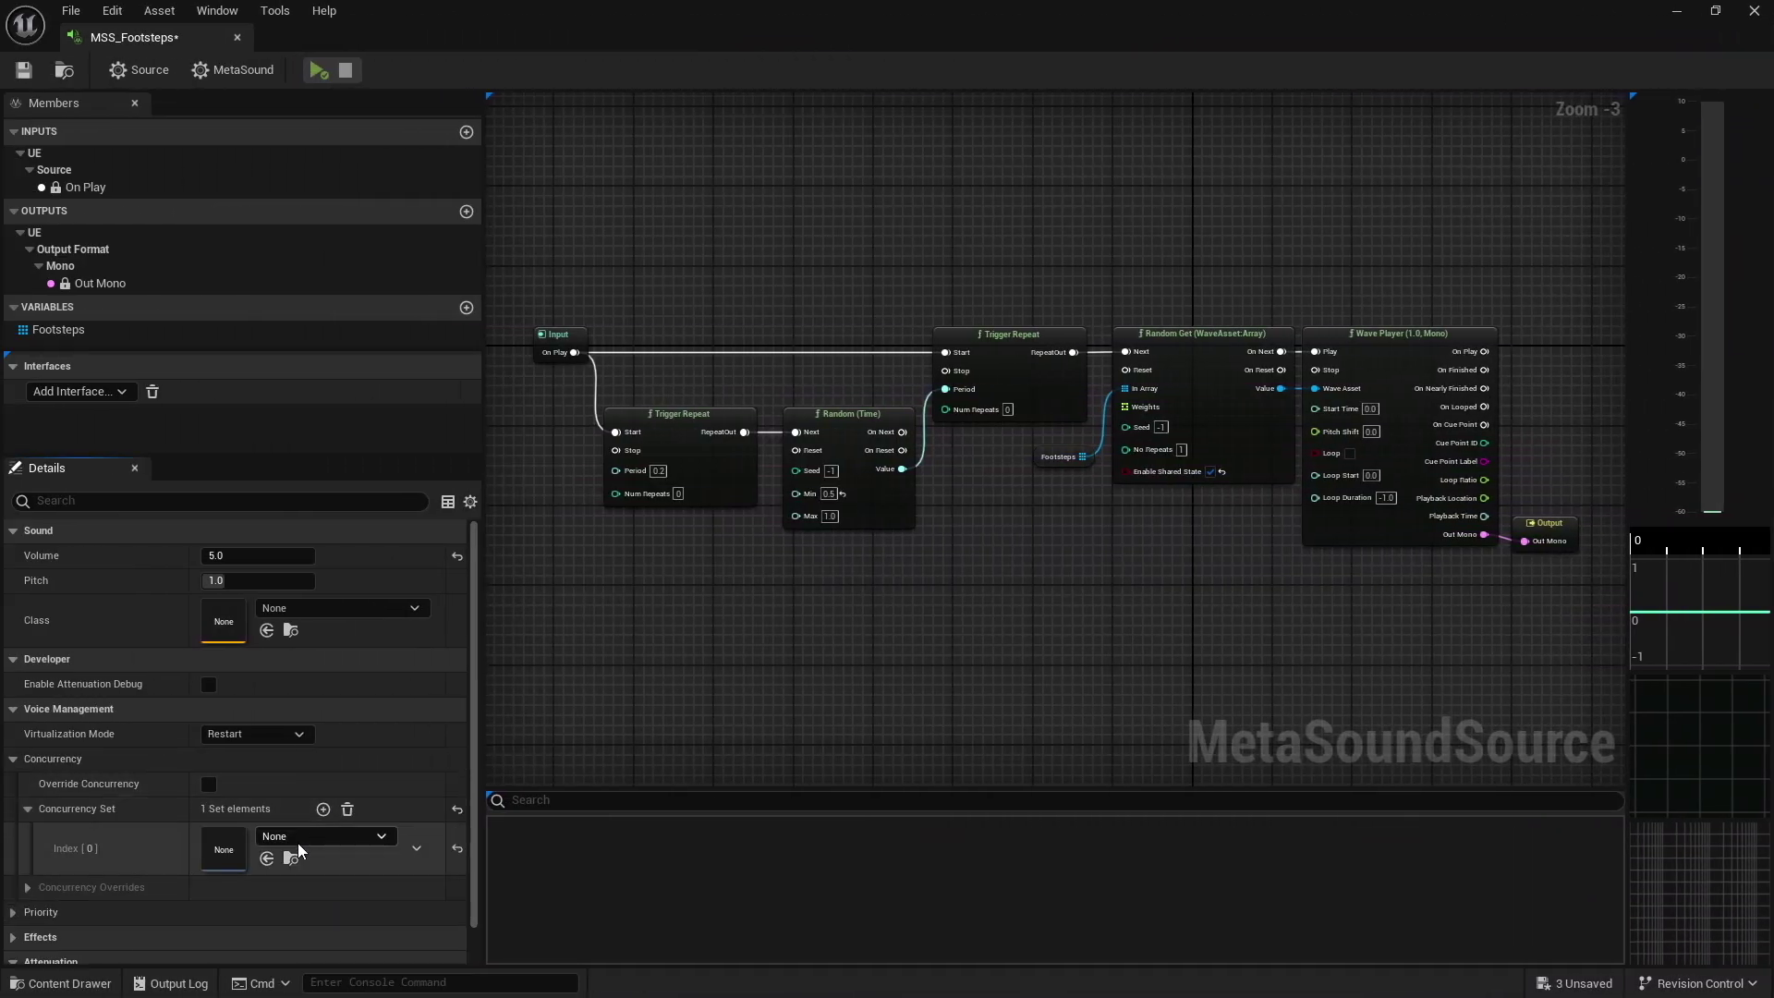
click(270, 837)
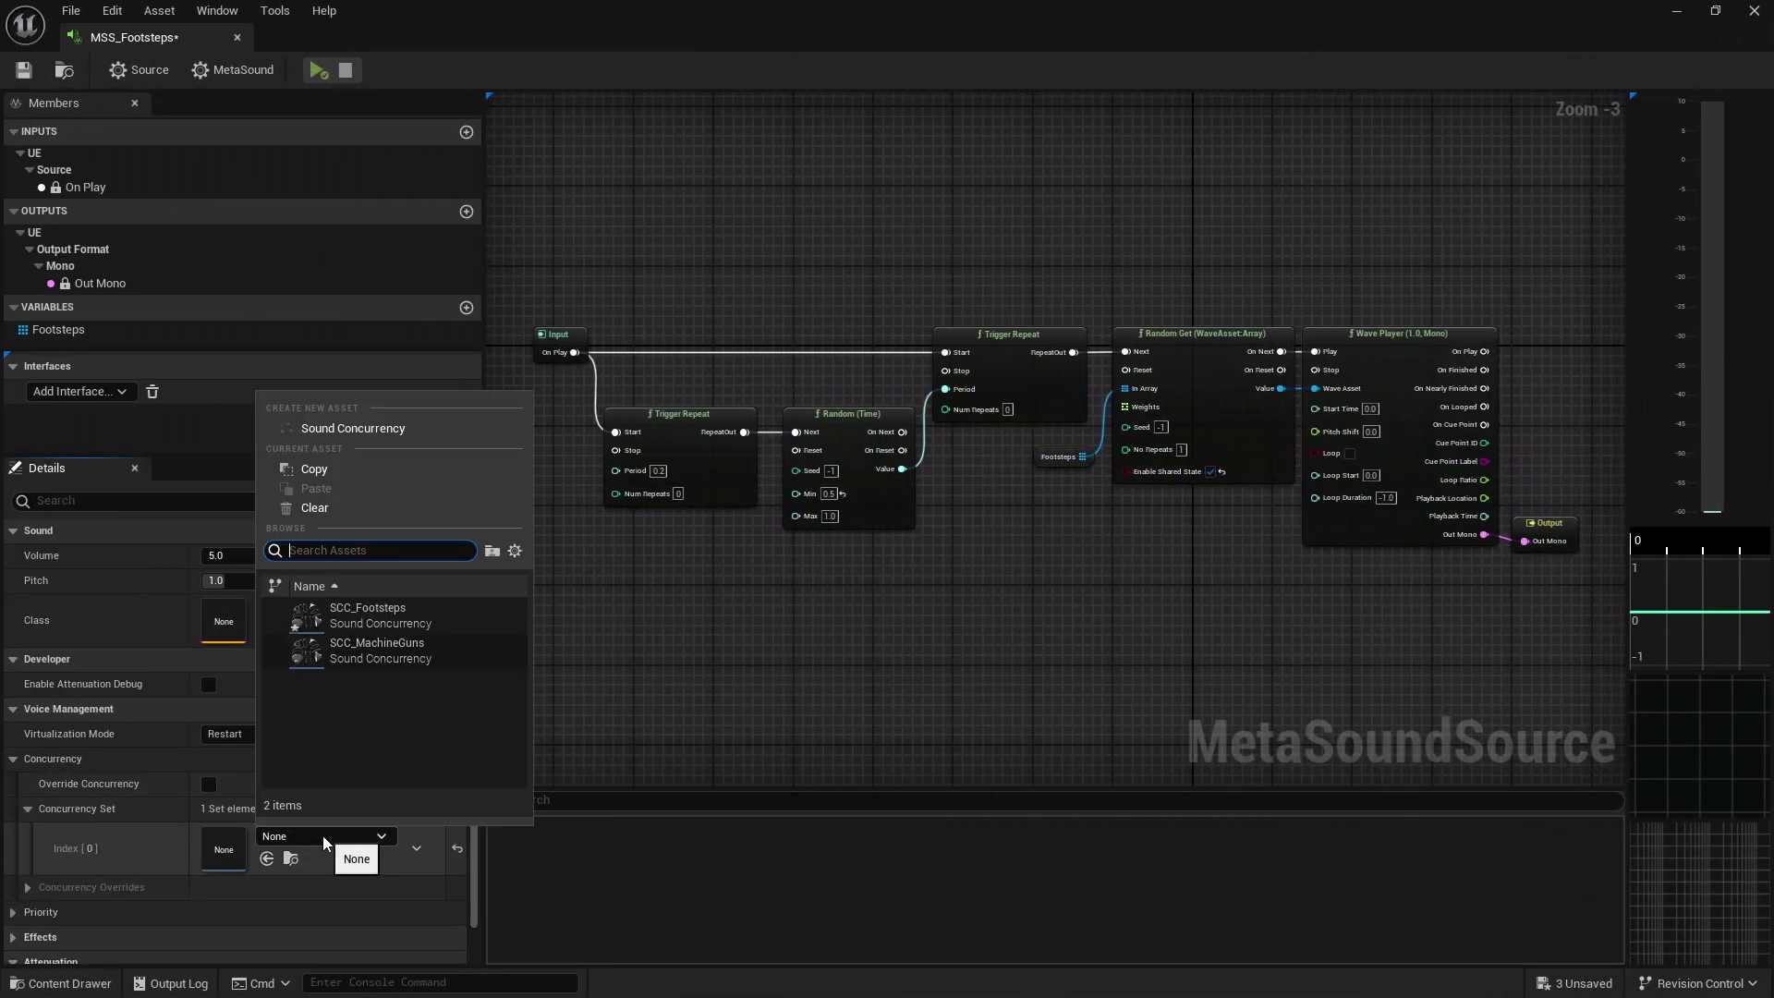
click(385, 610)
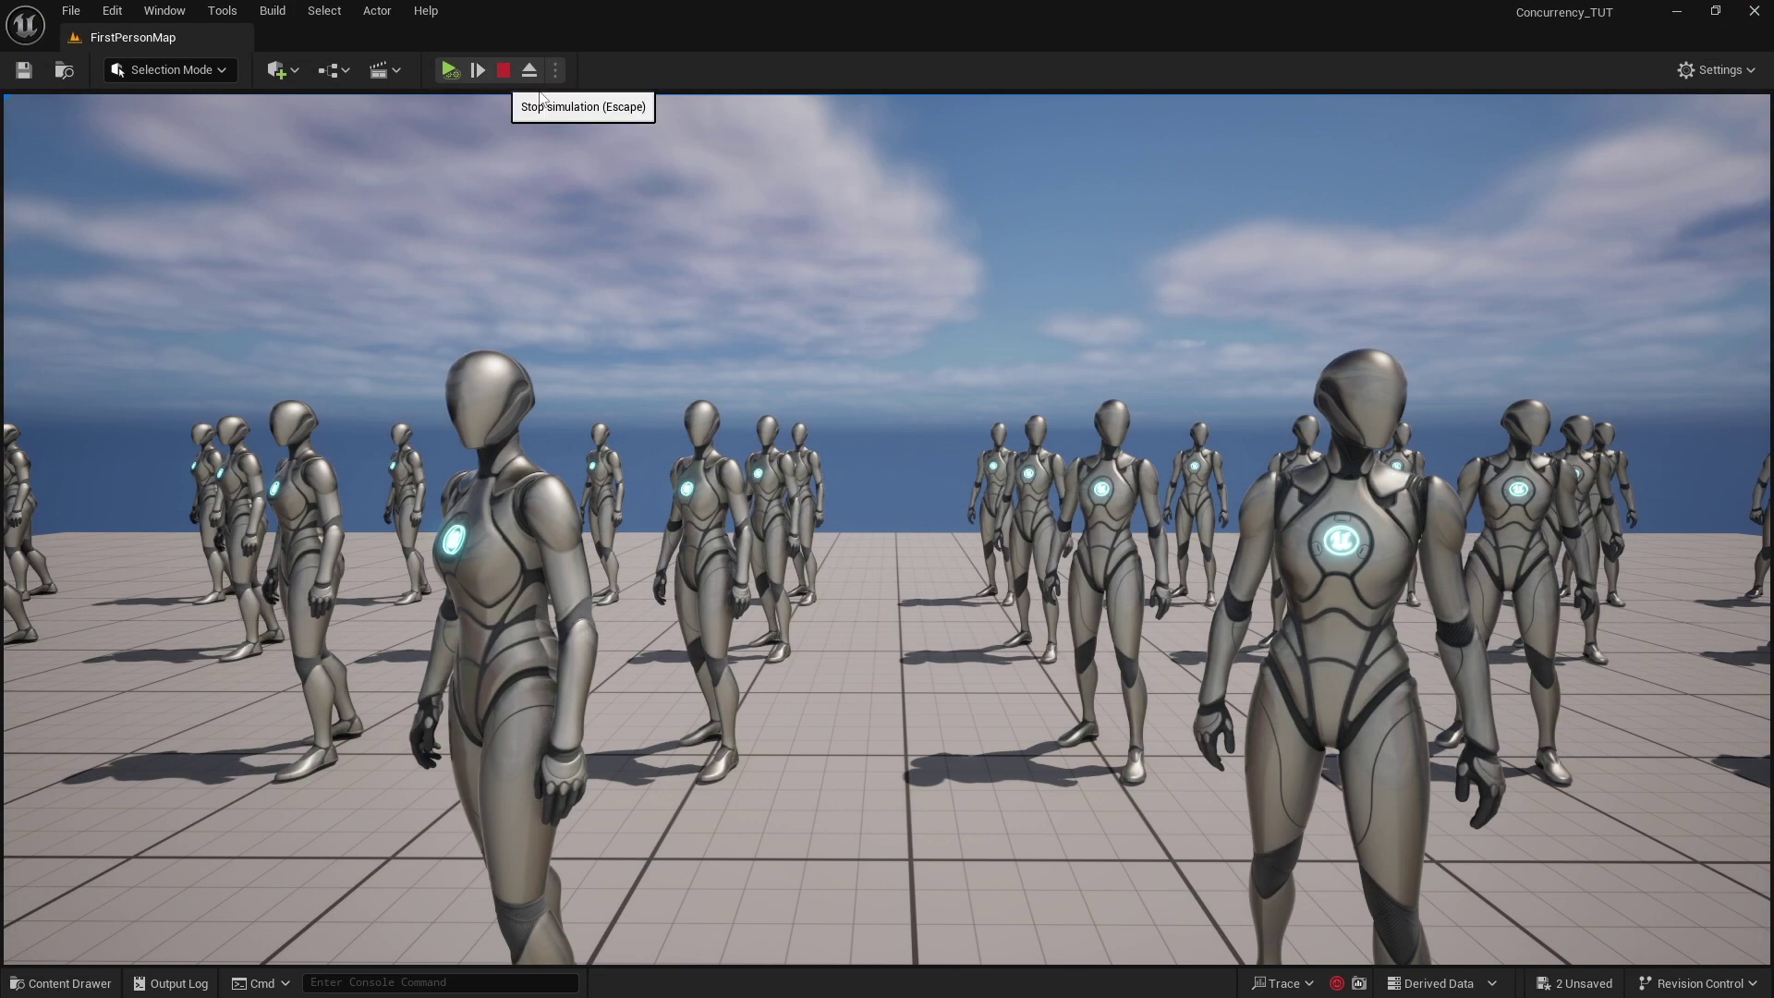
Restart the playtest, pause it, and view the playing sources in Audio Insights.
click(504, 70)
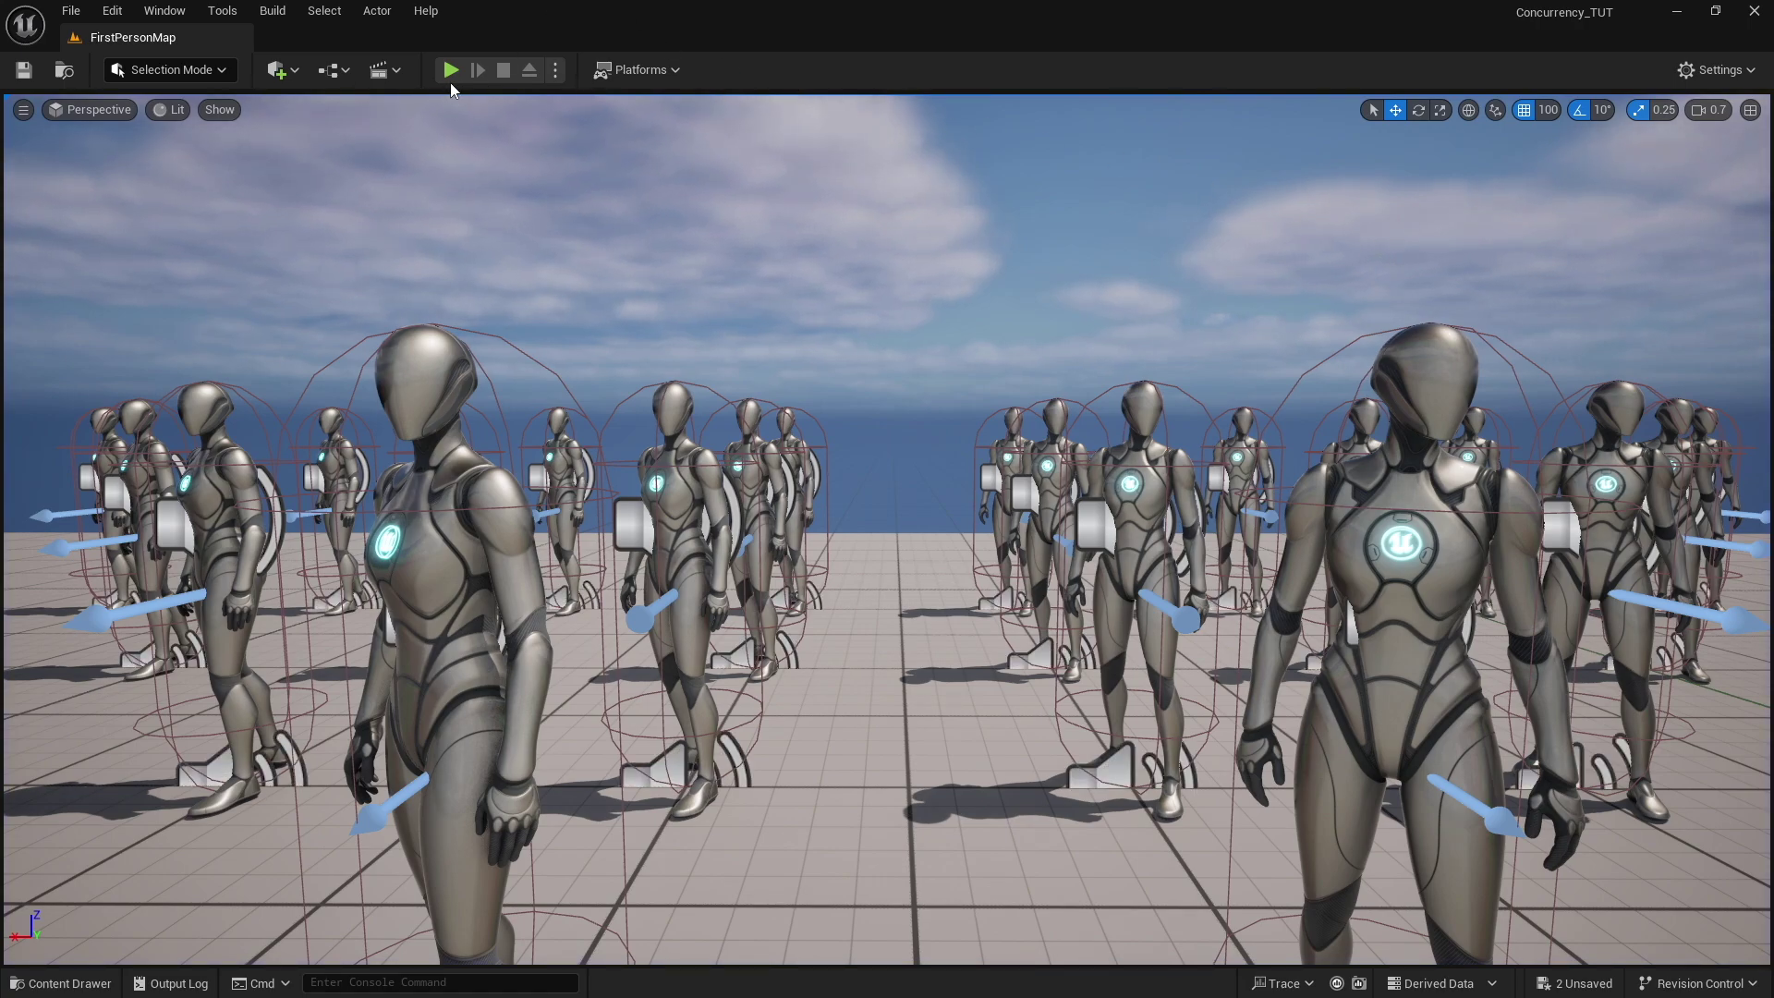
click(451, 70)
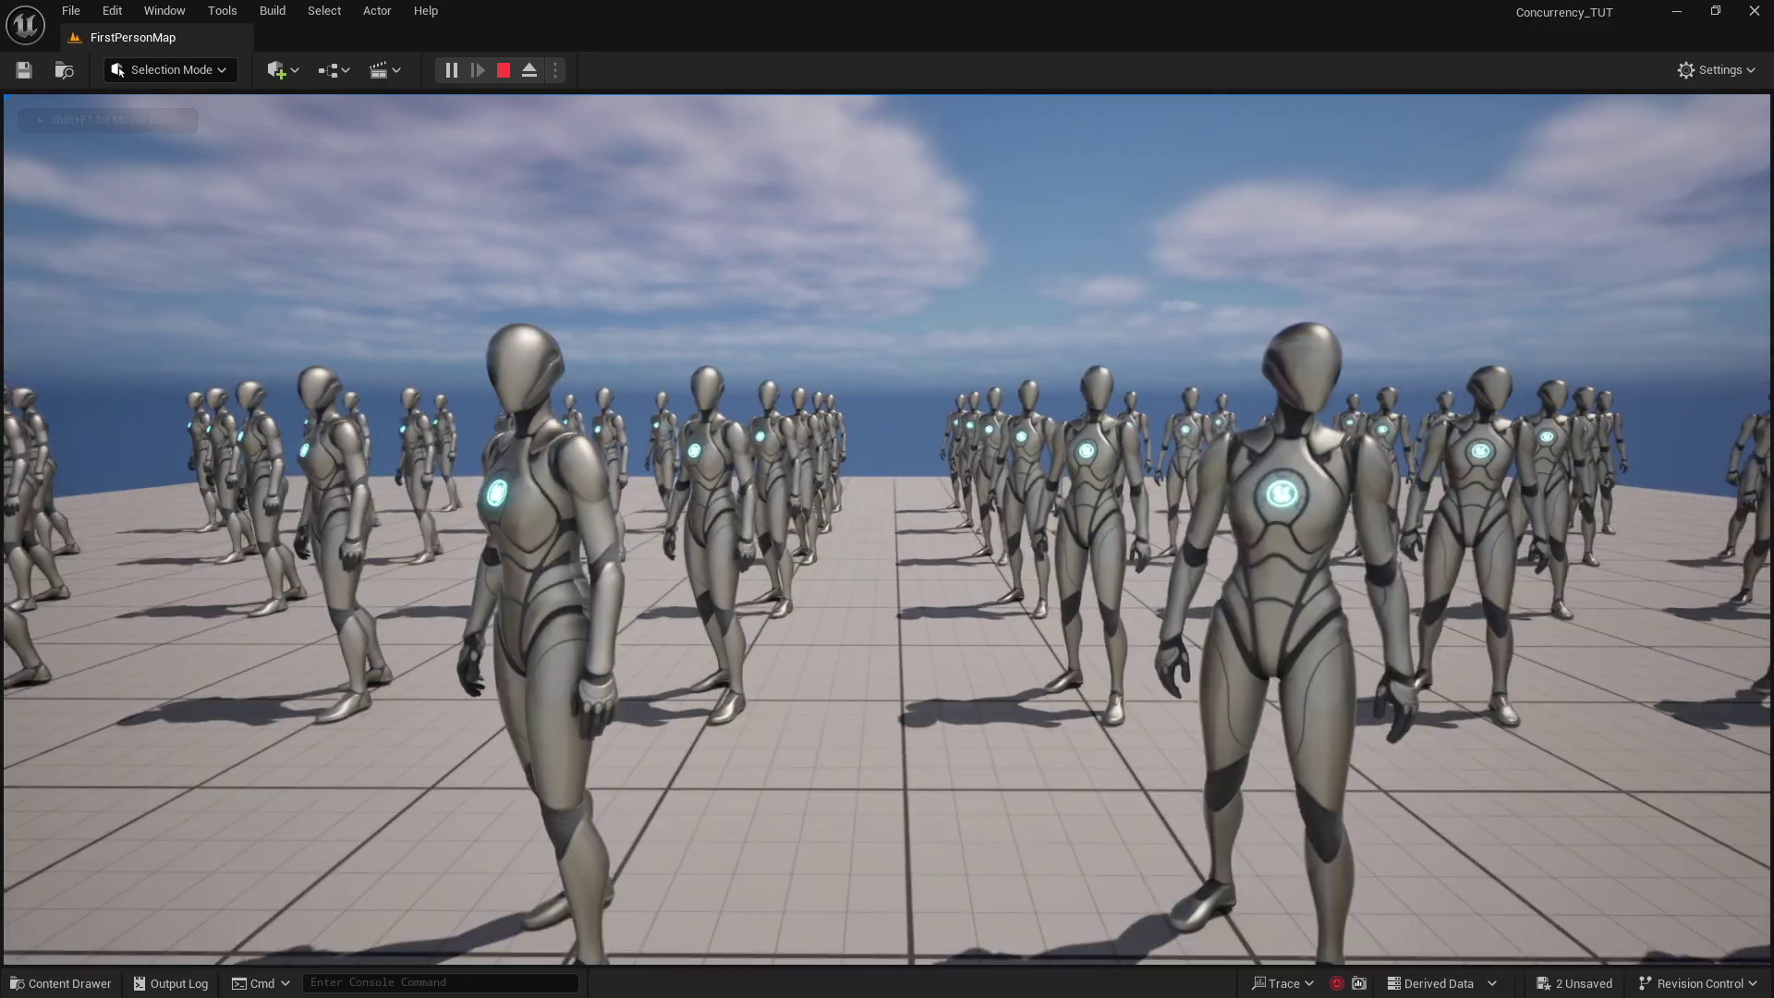
key(shift+F1)
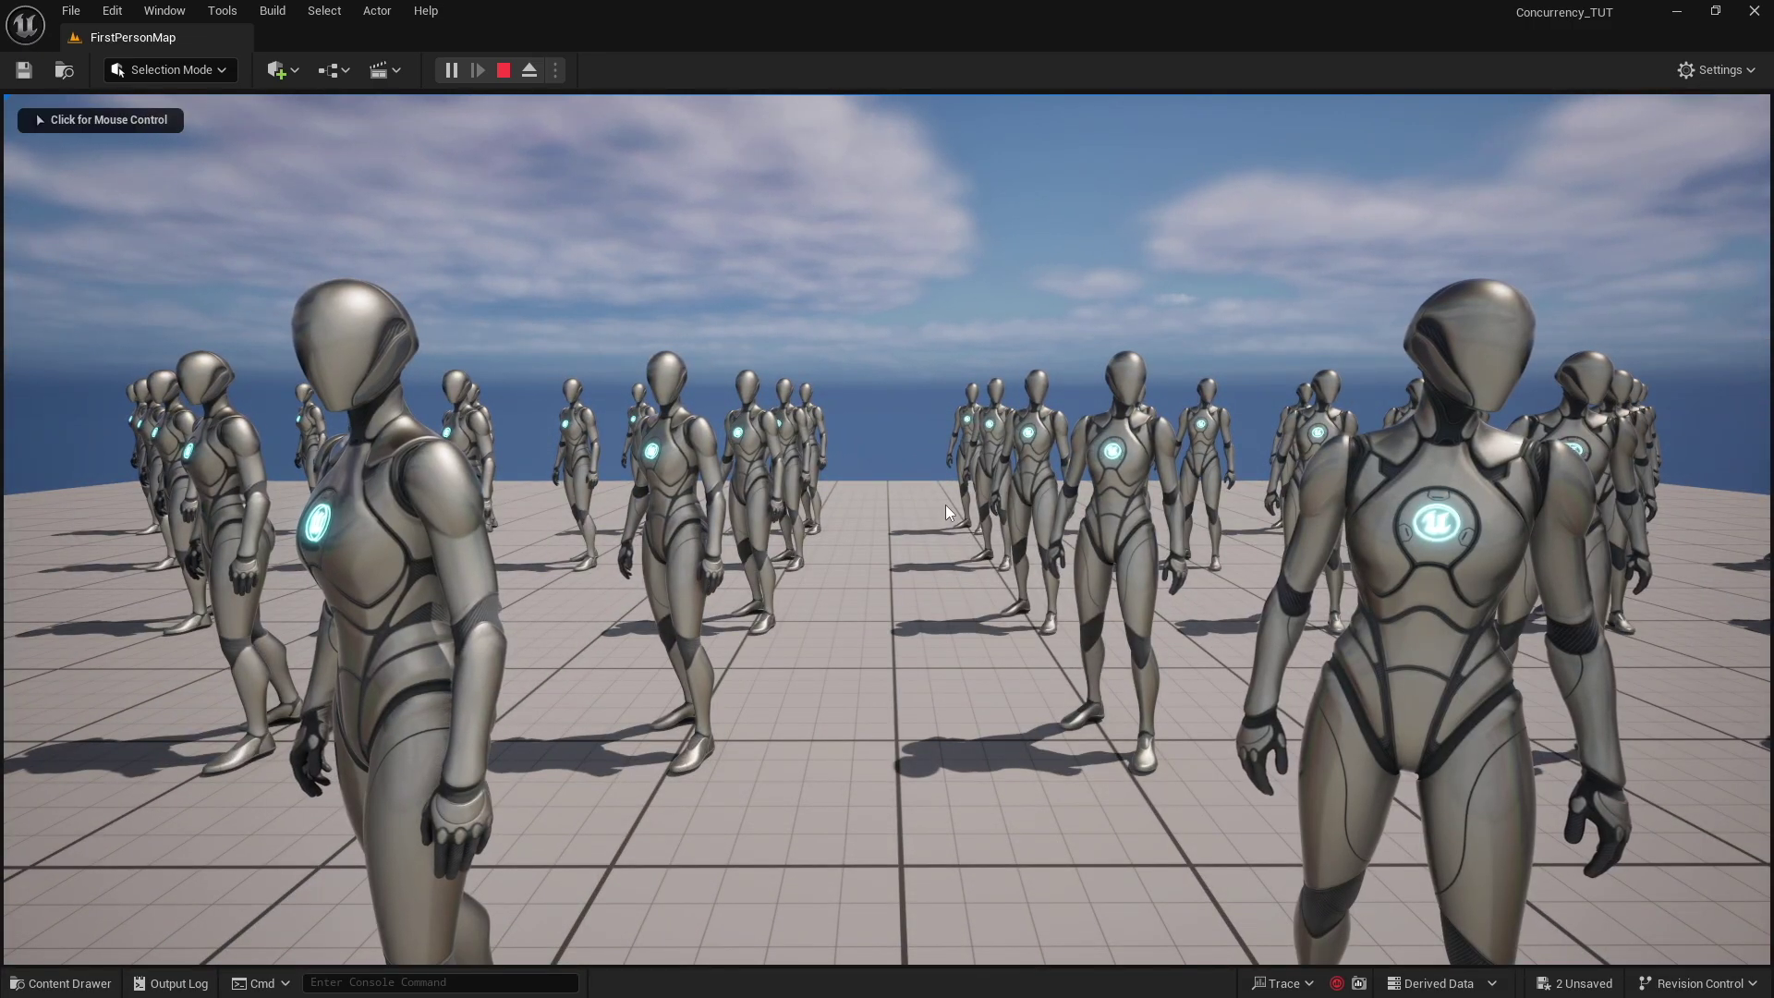
click(451, 71)
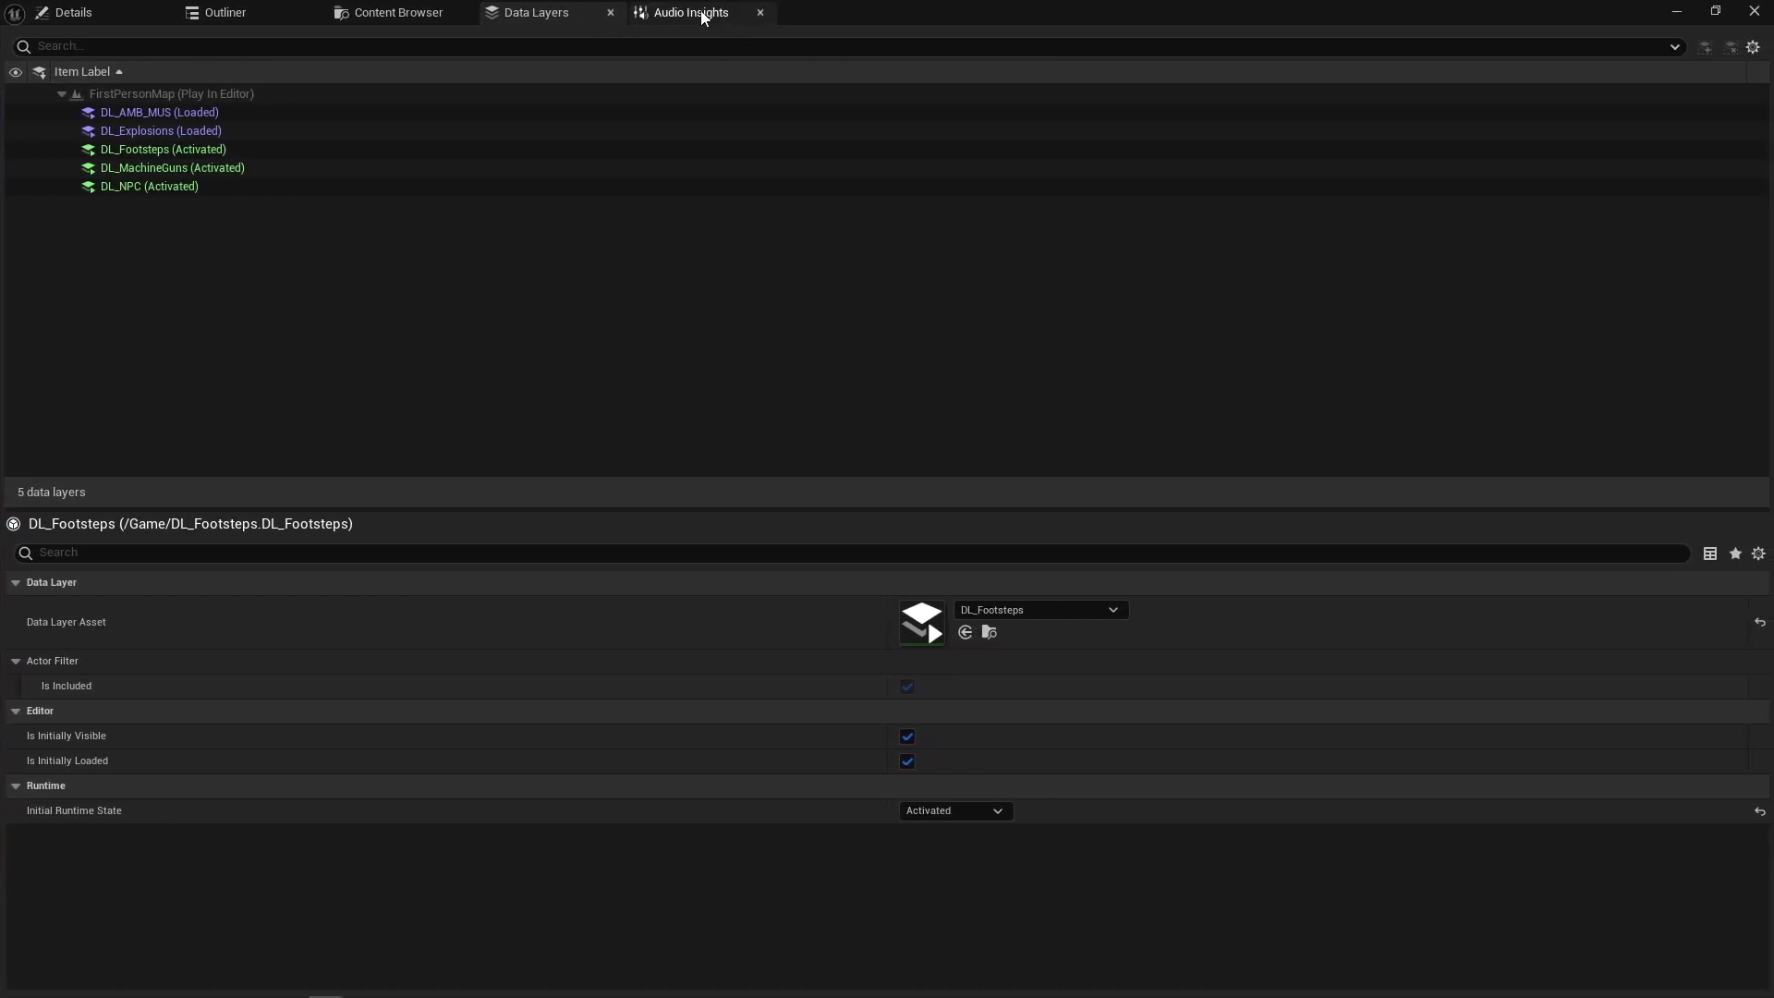
click(700, 14)
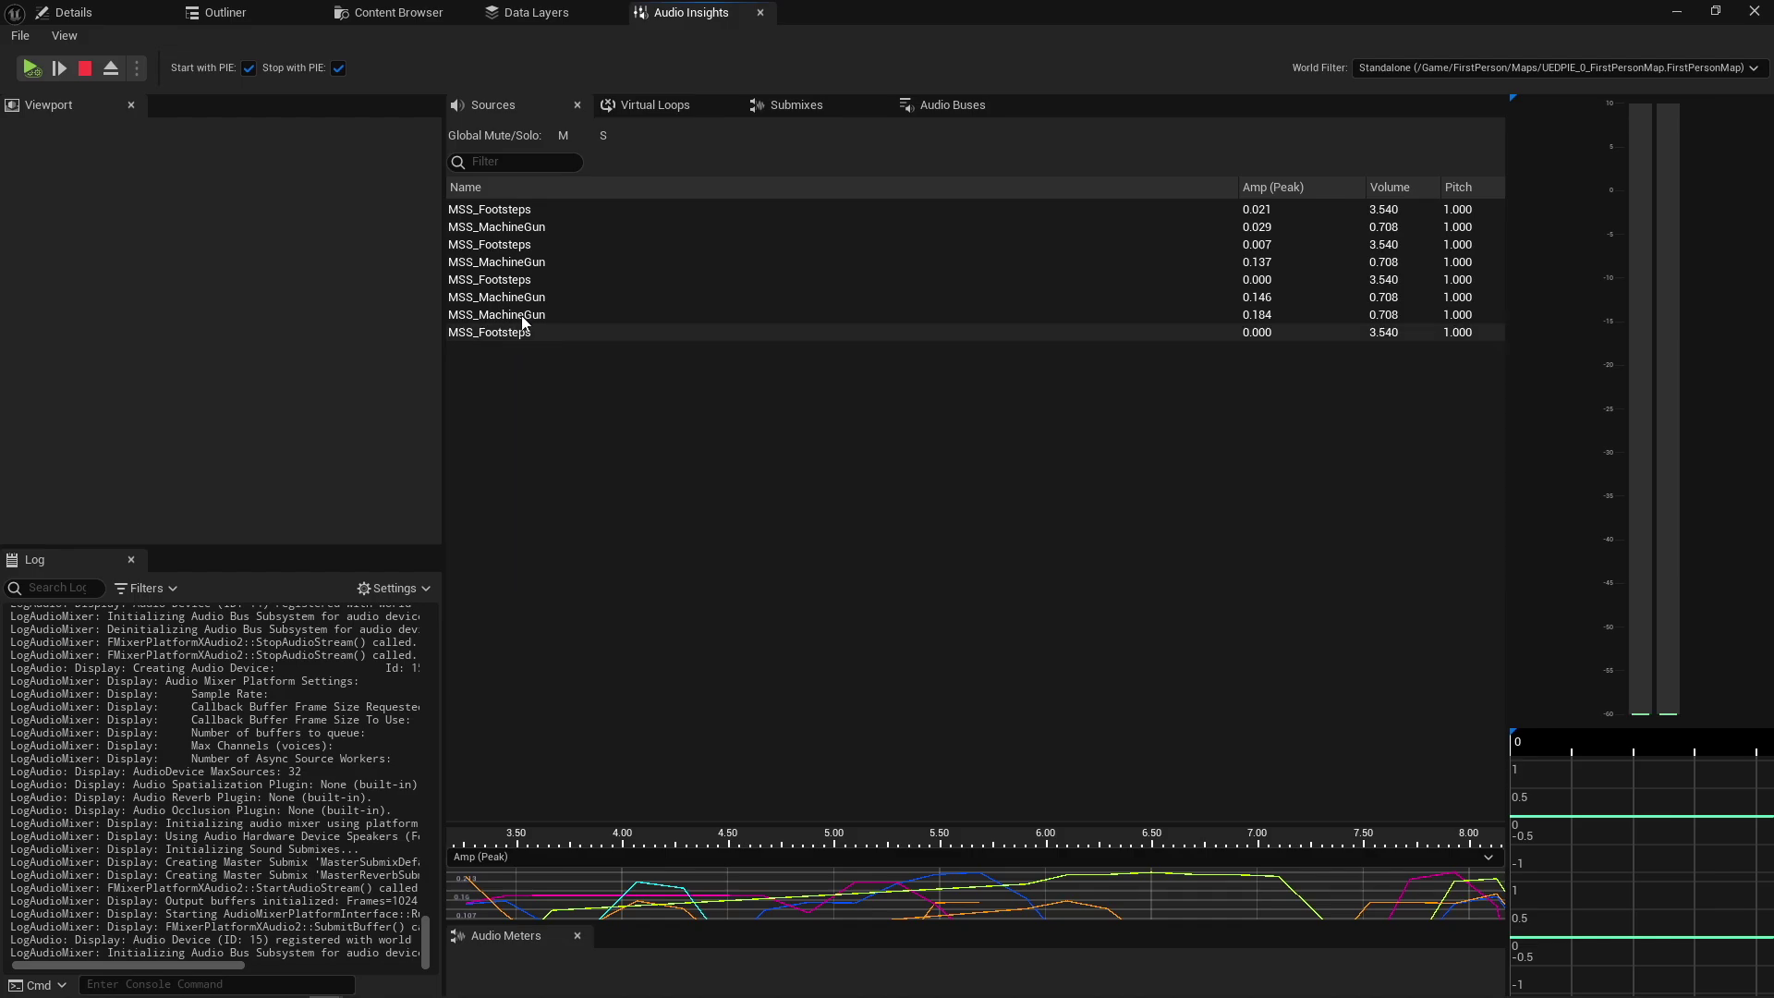
In the Audio folder, duplicate SCC_MachineGuns and name the copy SCC_Explosions.
click(393, 12)
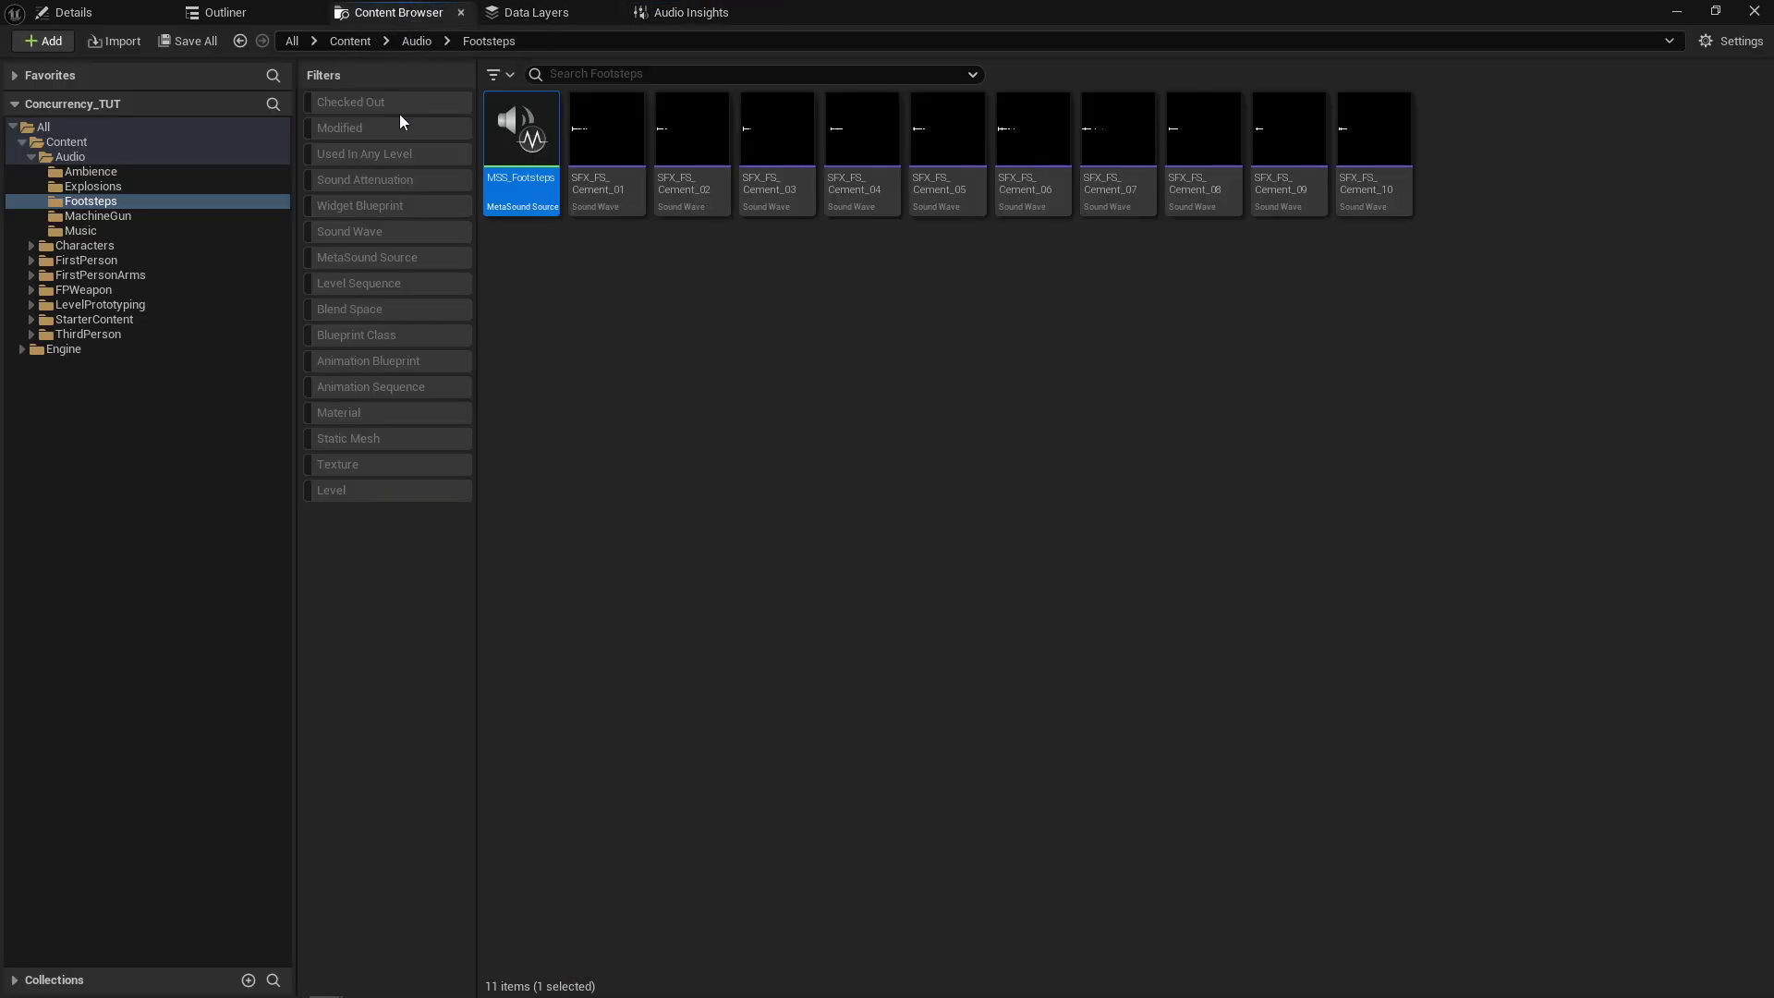
click(413, 41)
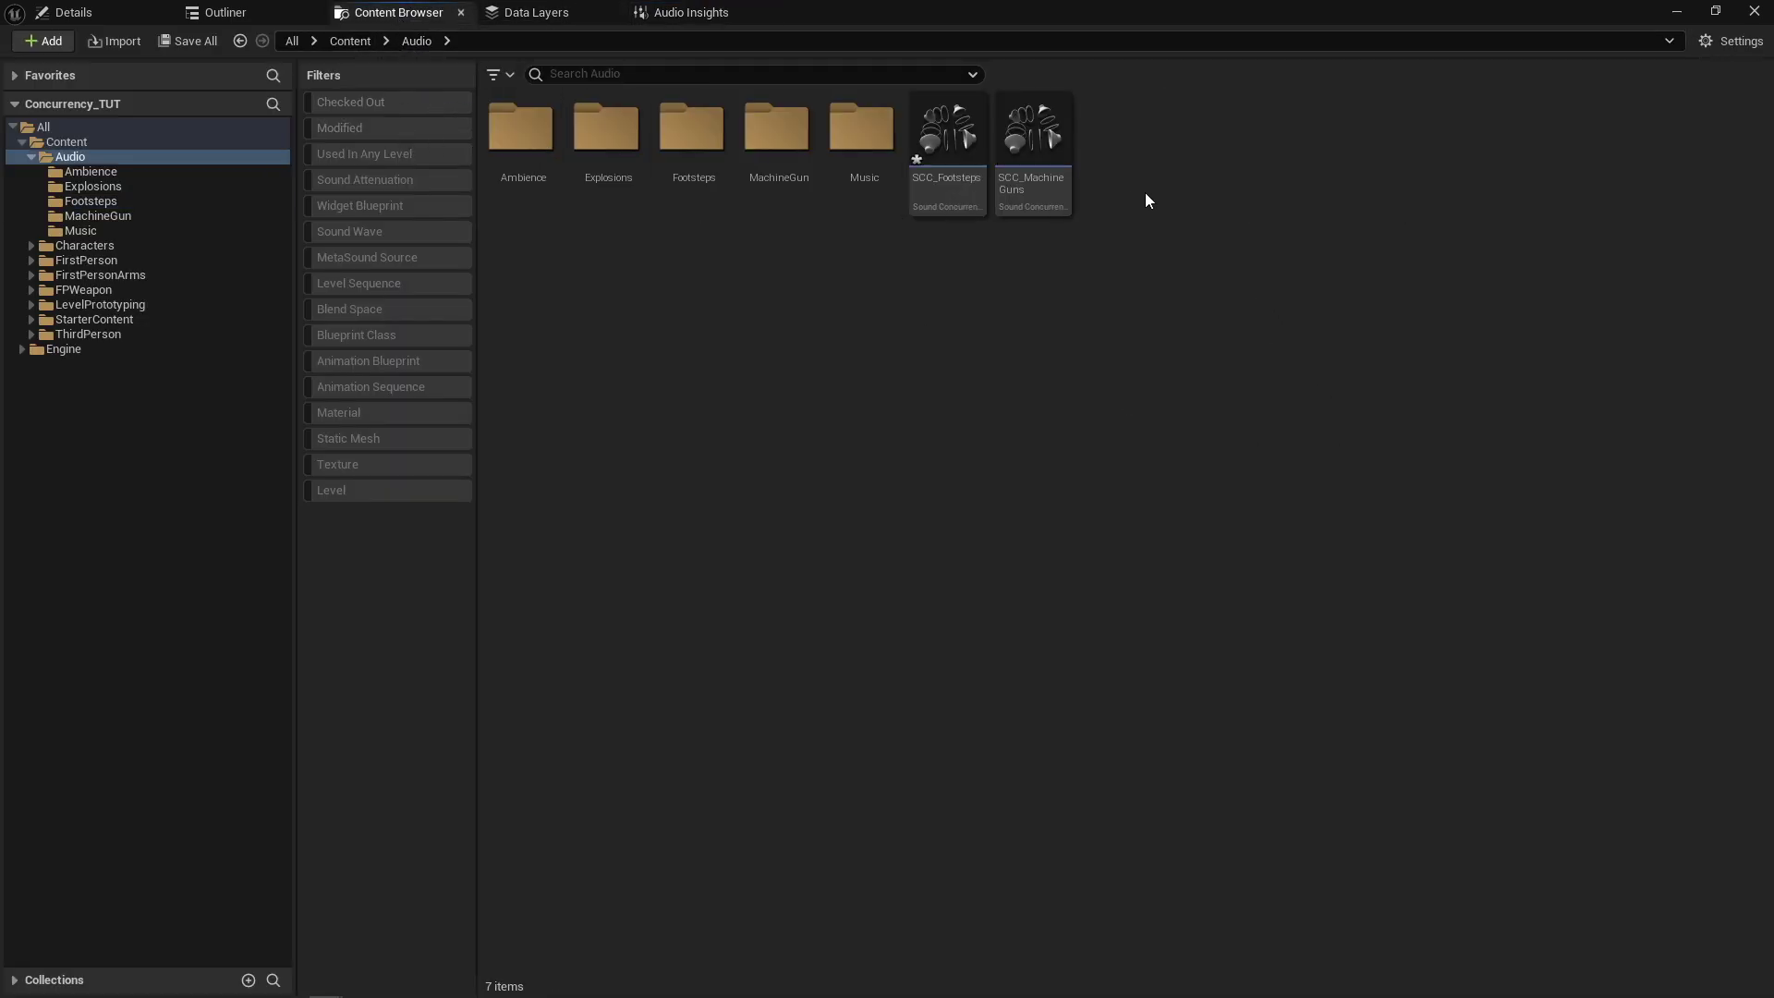
click(1035, 199)
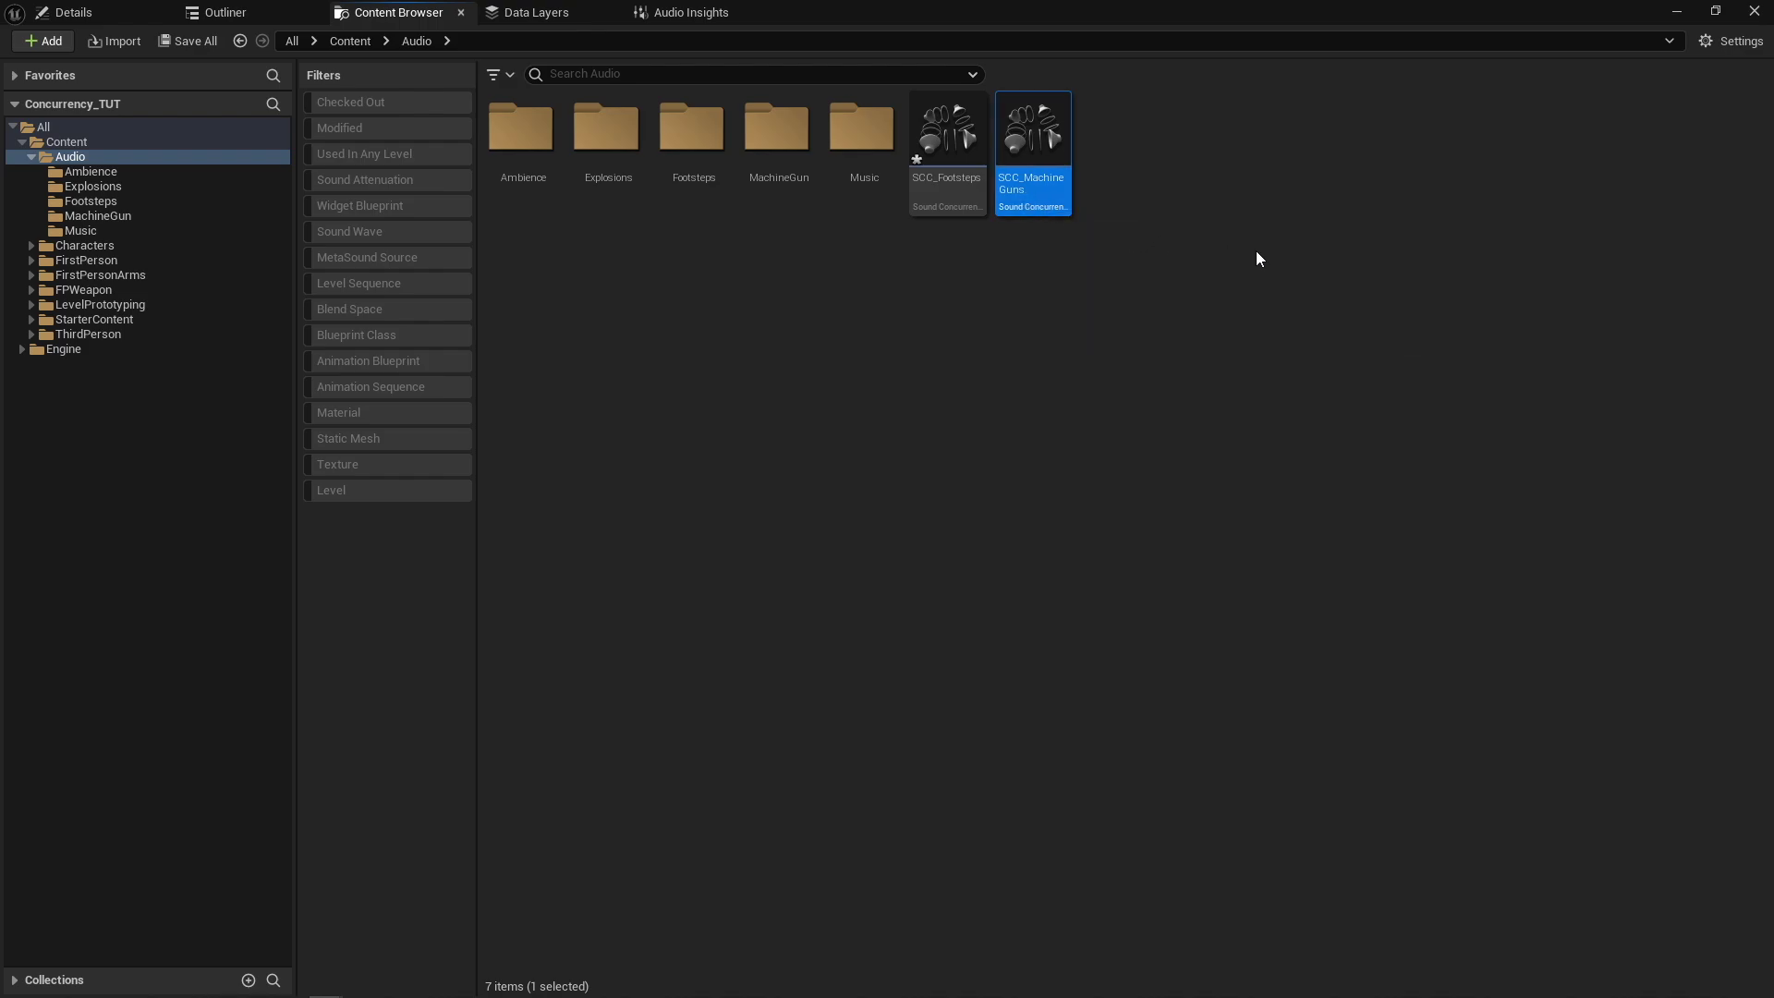
key(ctrl+d)
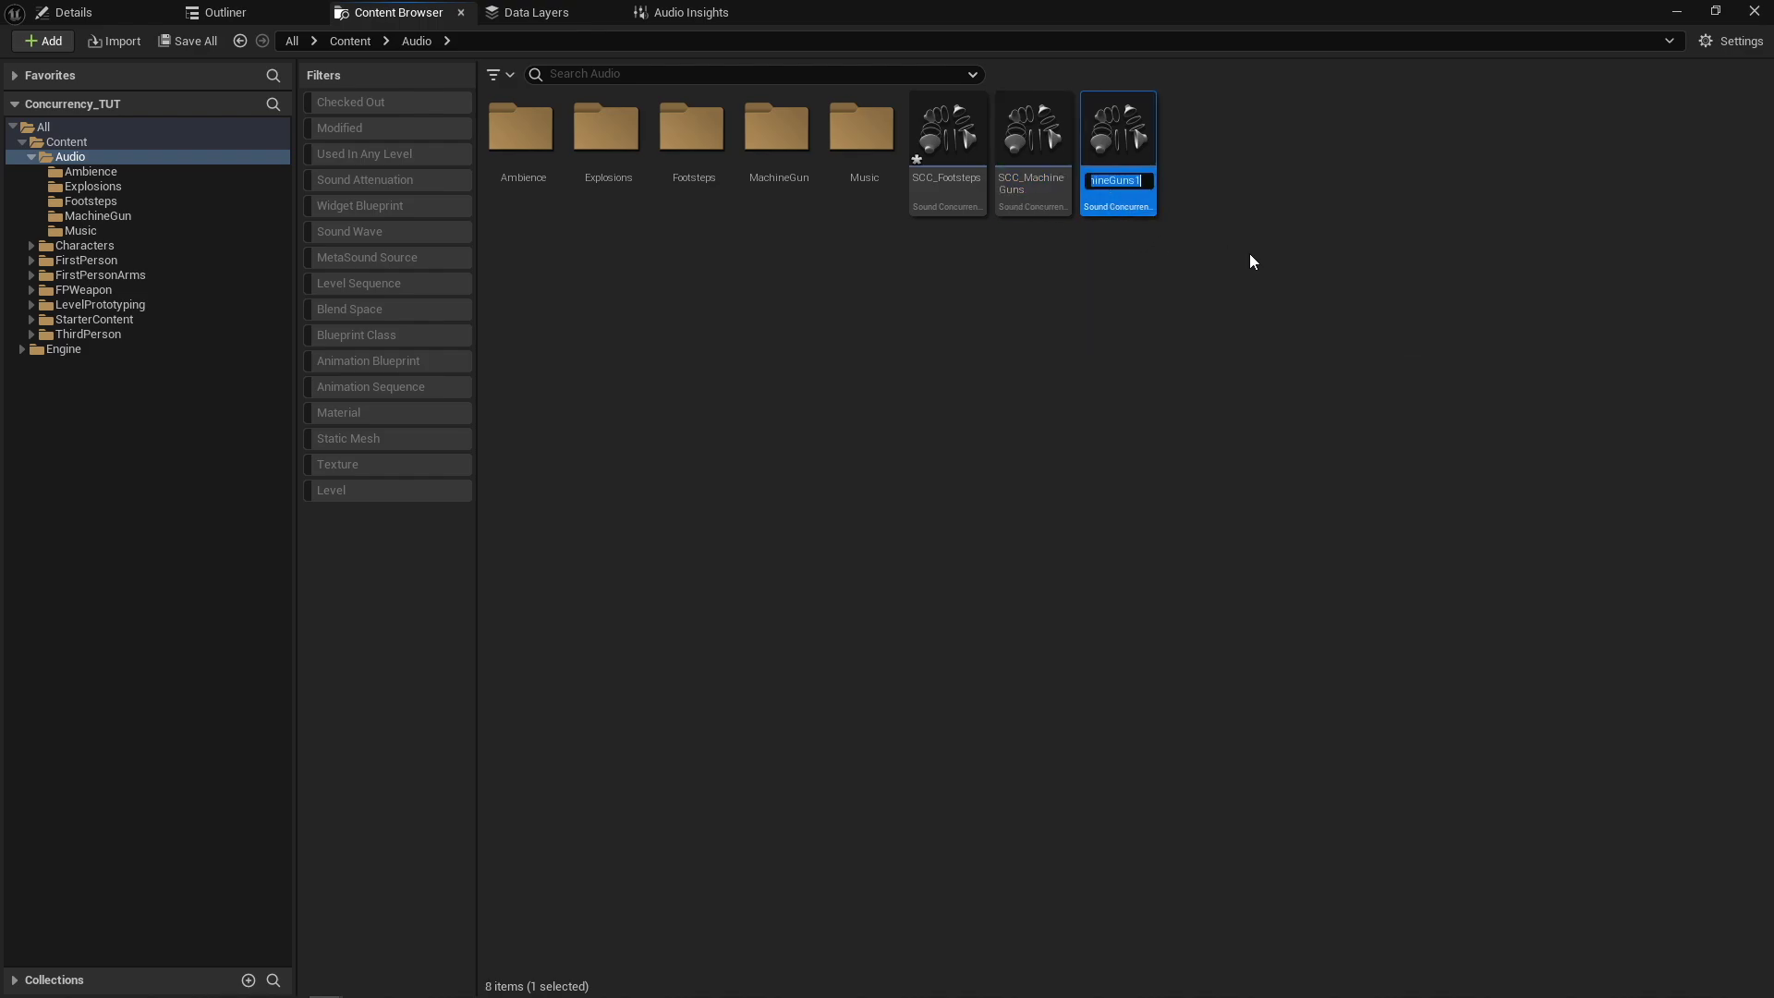
key(BackSpace)
text(SCC_Machi)
key(BackSpace)
key(BackSpace)
key(BackSpace)
key(BackSpace)
key(BackSpace)
text(Explosions)
key(Return)
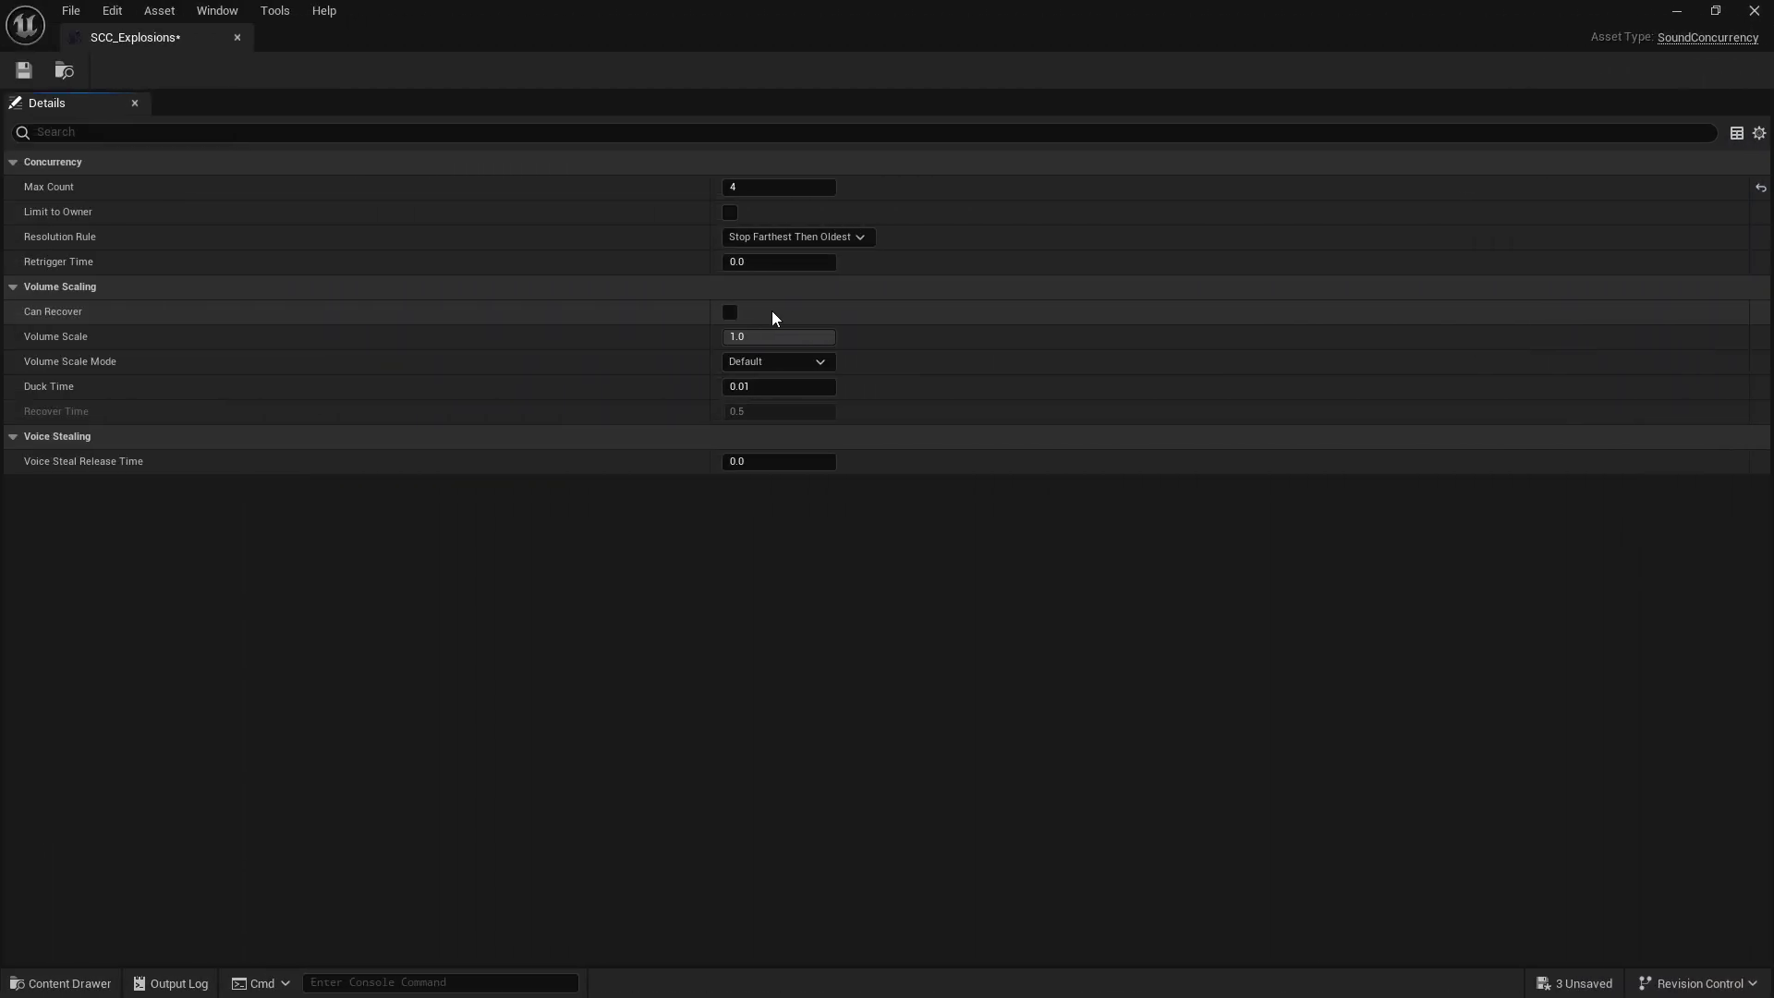
Set SCC_Explosions' Max Count to 2 and save the asset.
click(768, 186)
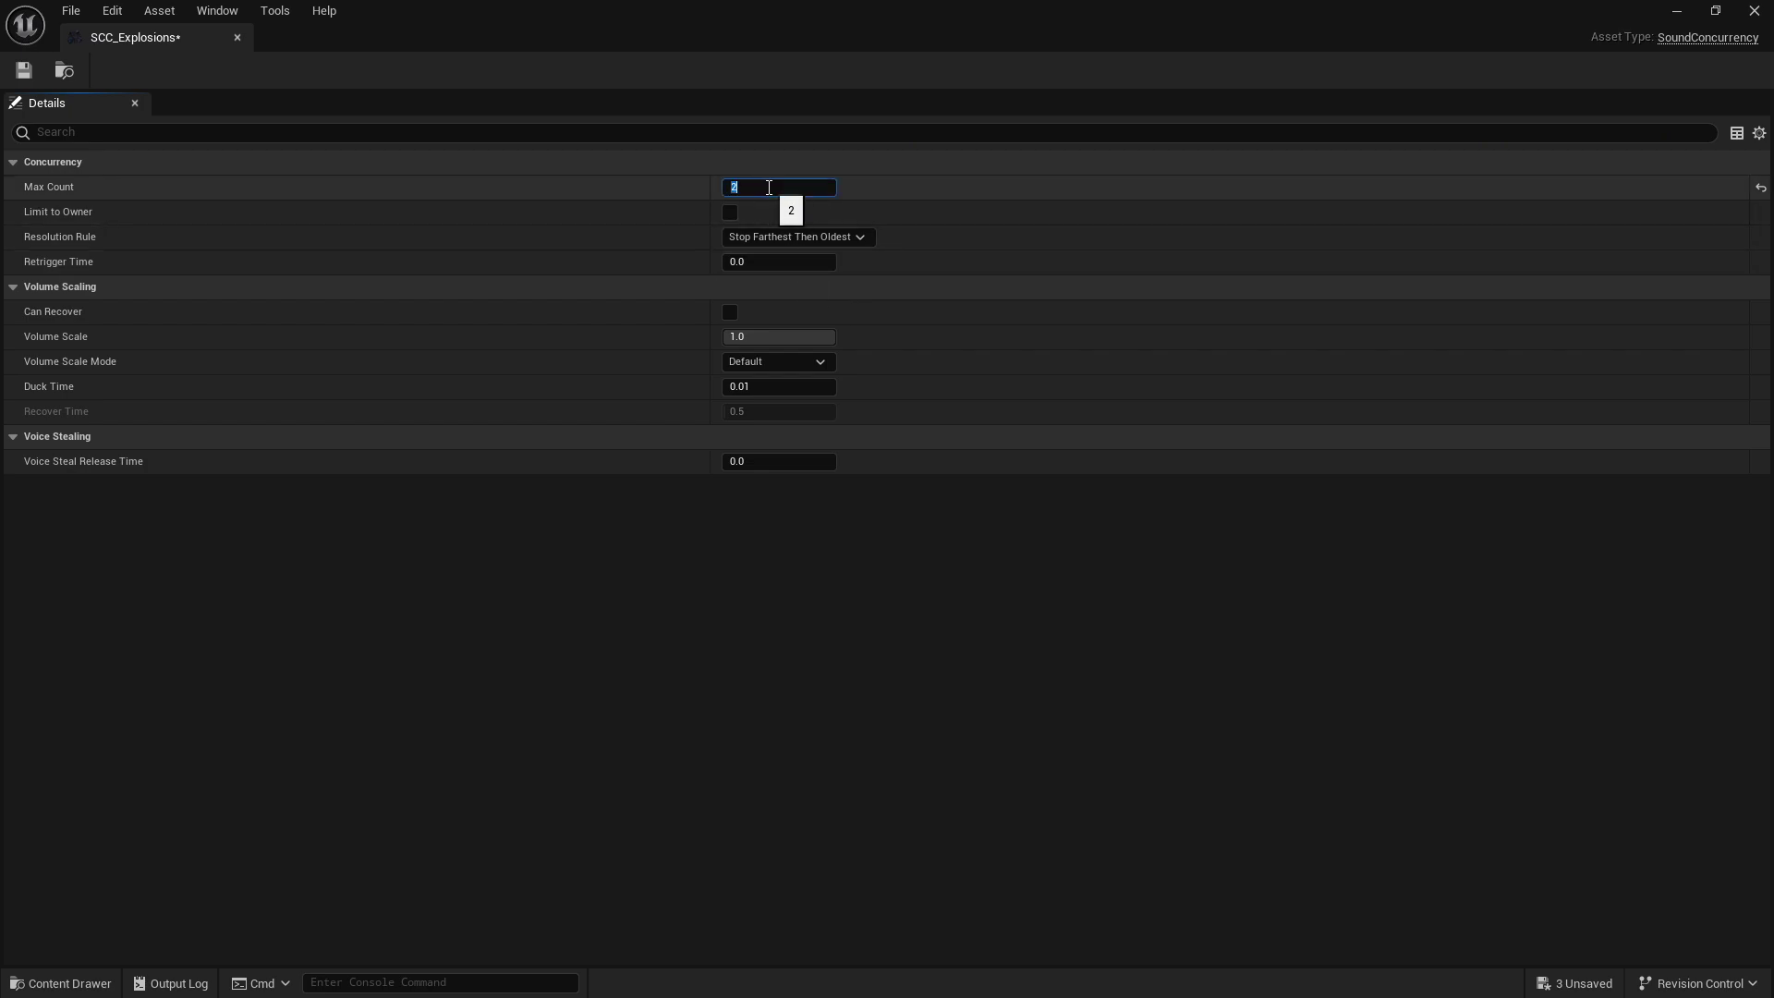
text(2)
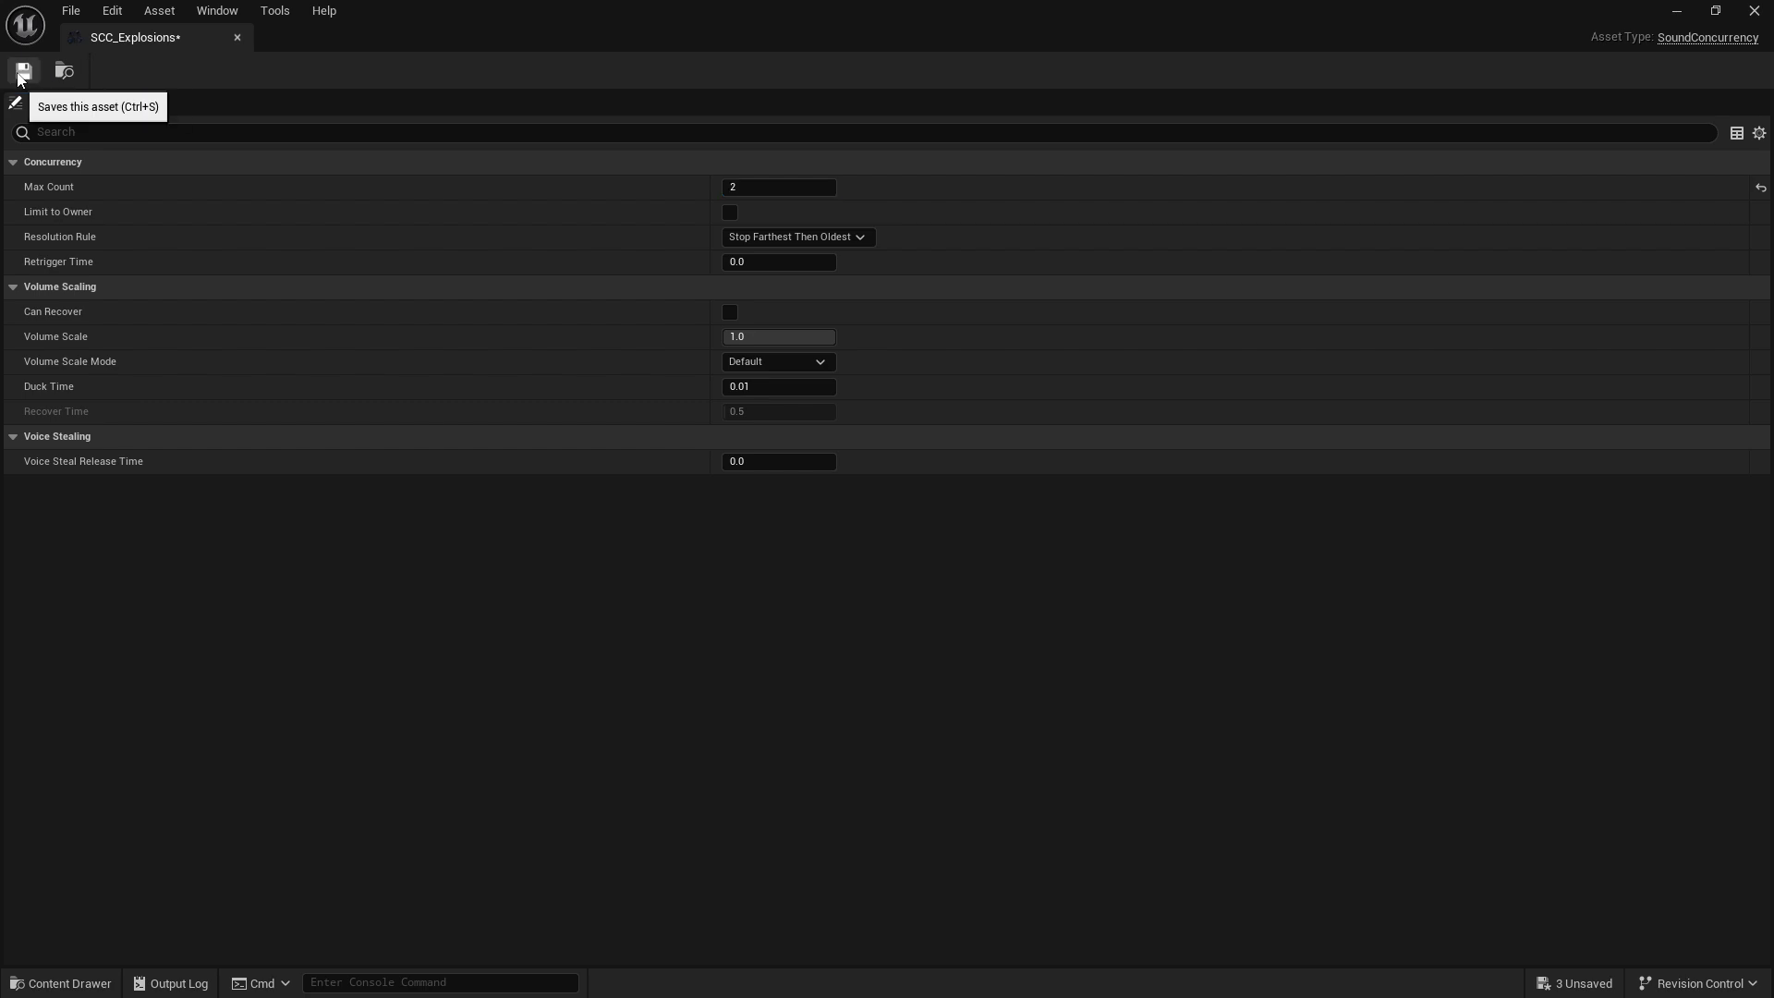
click(24, 70)
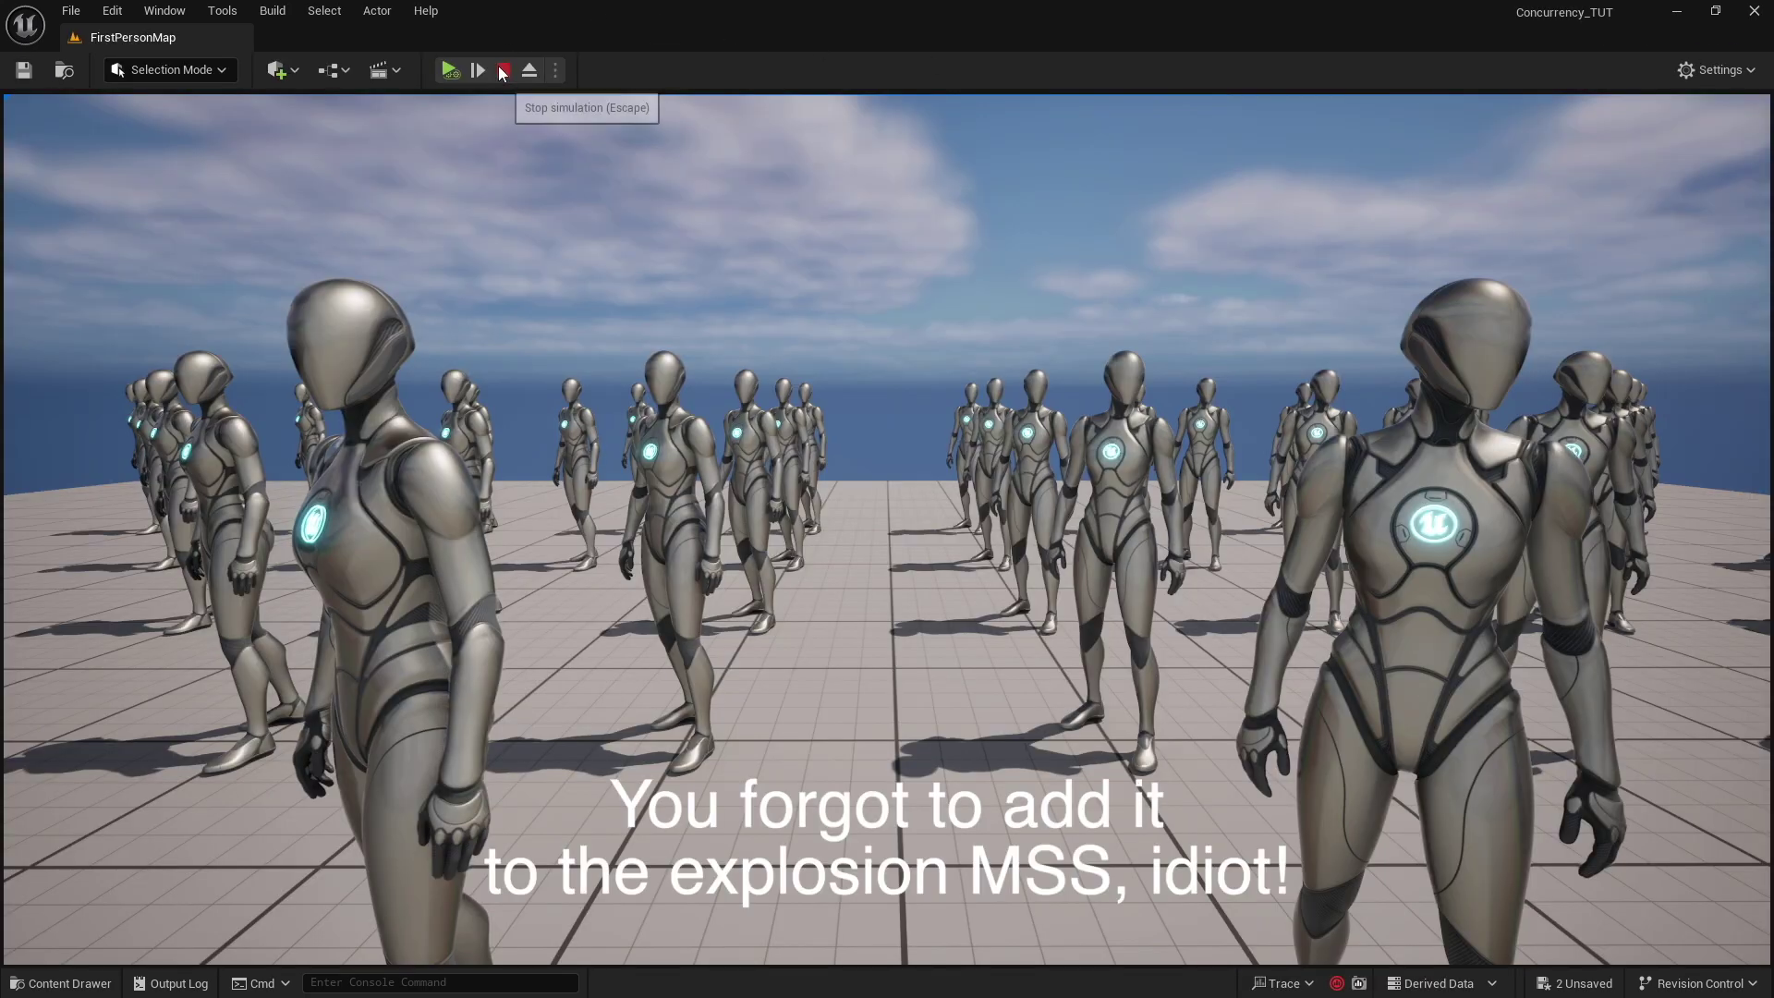
Stop the current playtest and start a fresh one with game control.
click(503, 71)
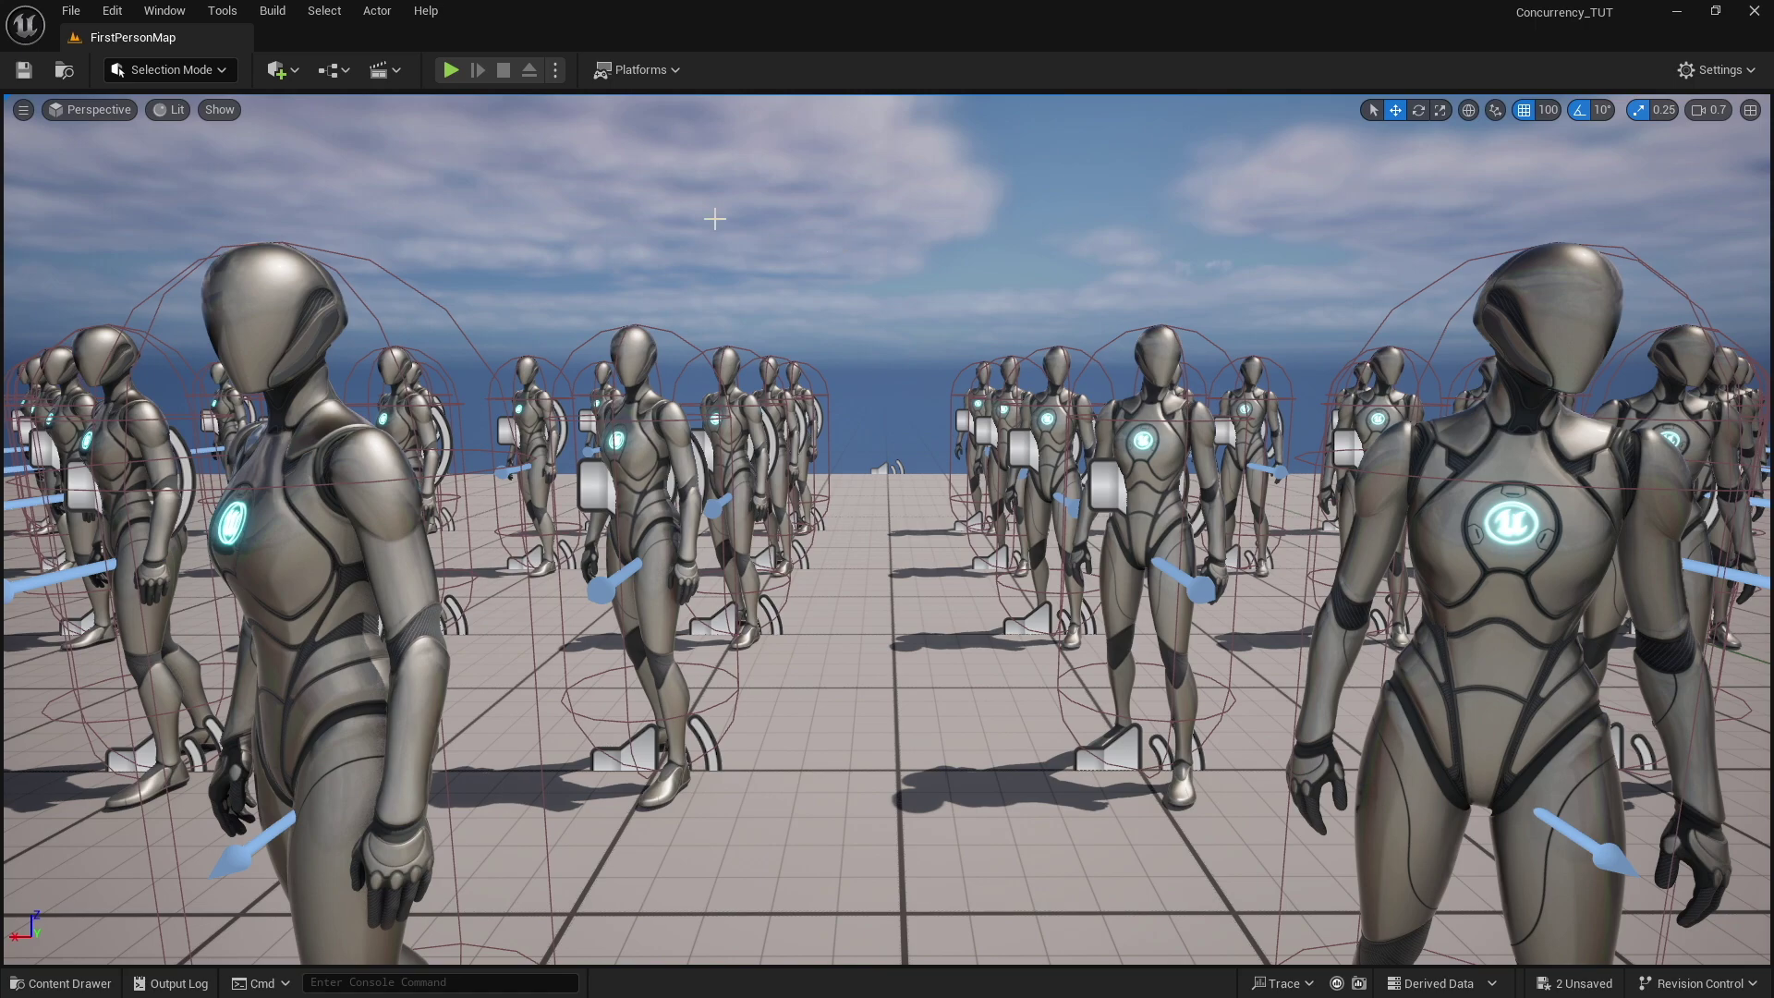
click(445, 71)
click(884, 452)
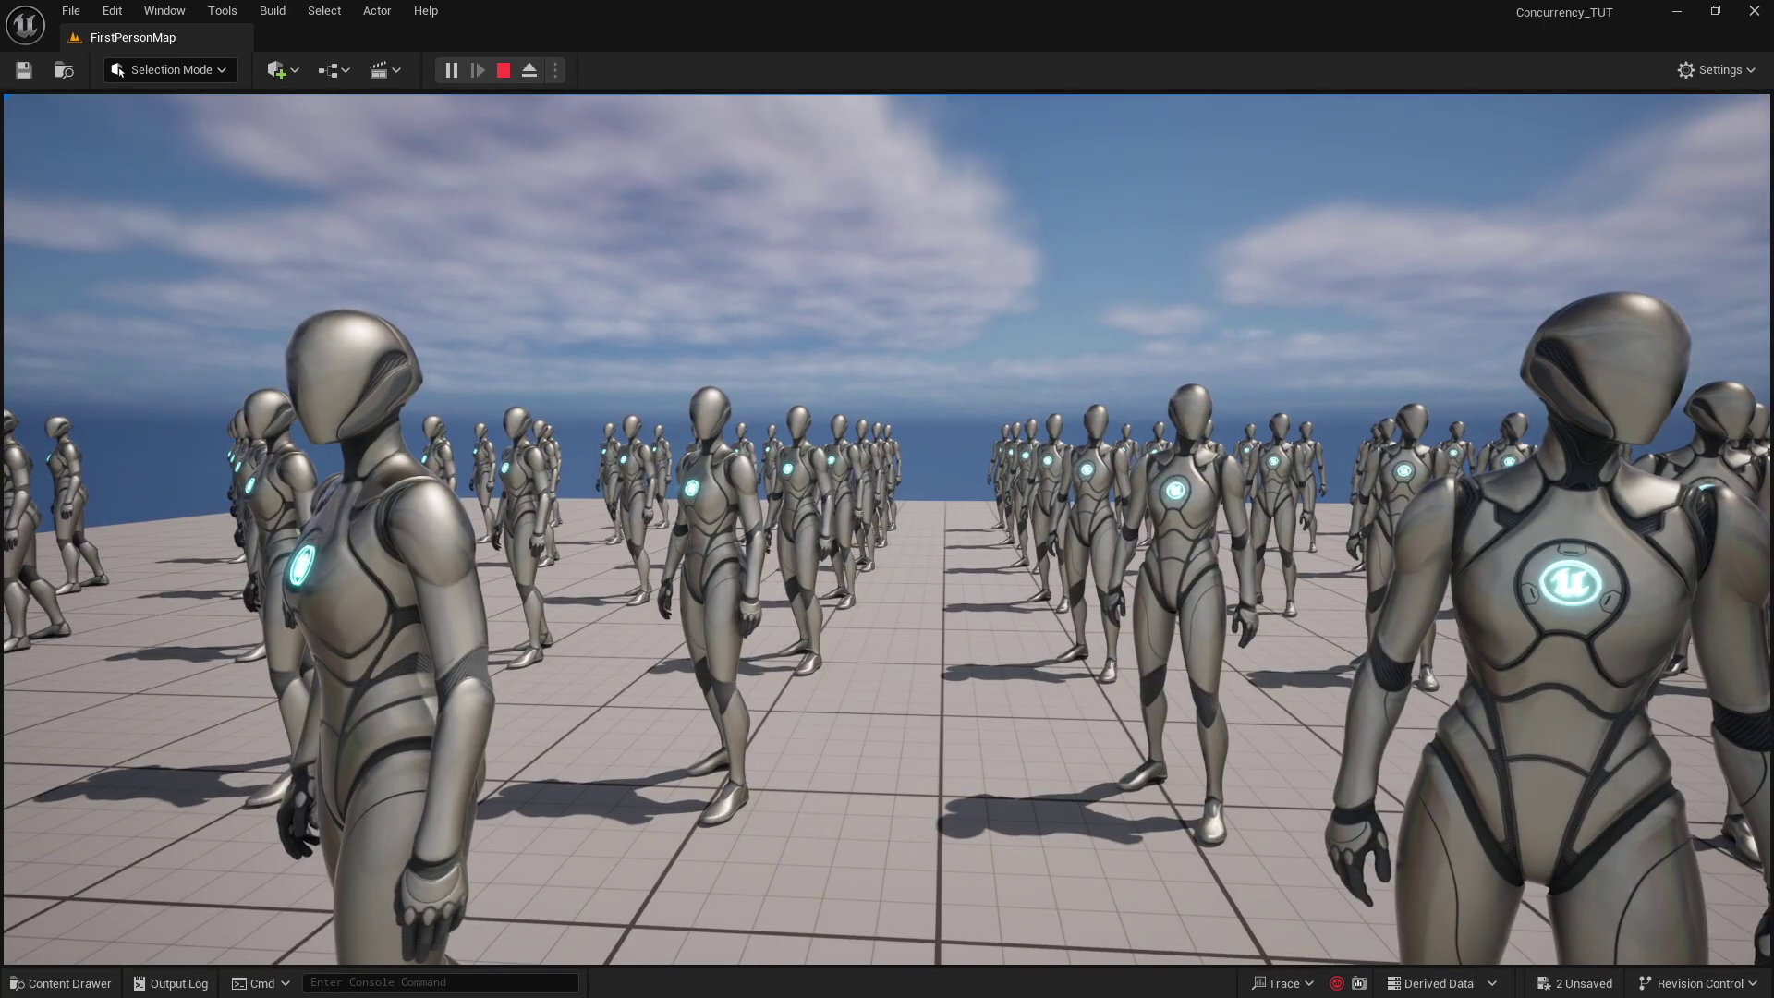
End the playtest and fly the editor camera back to see the whole robot crowd.
key(Escape)
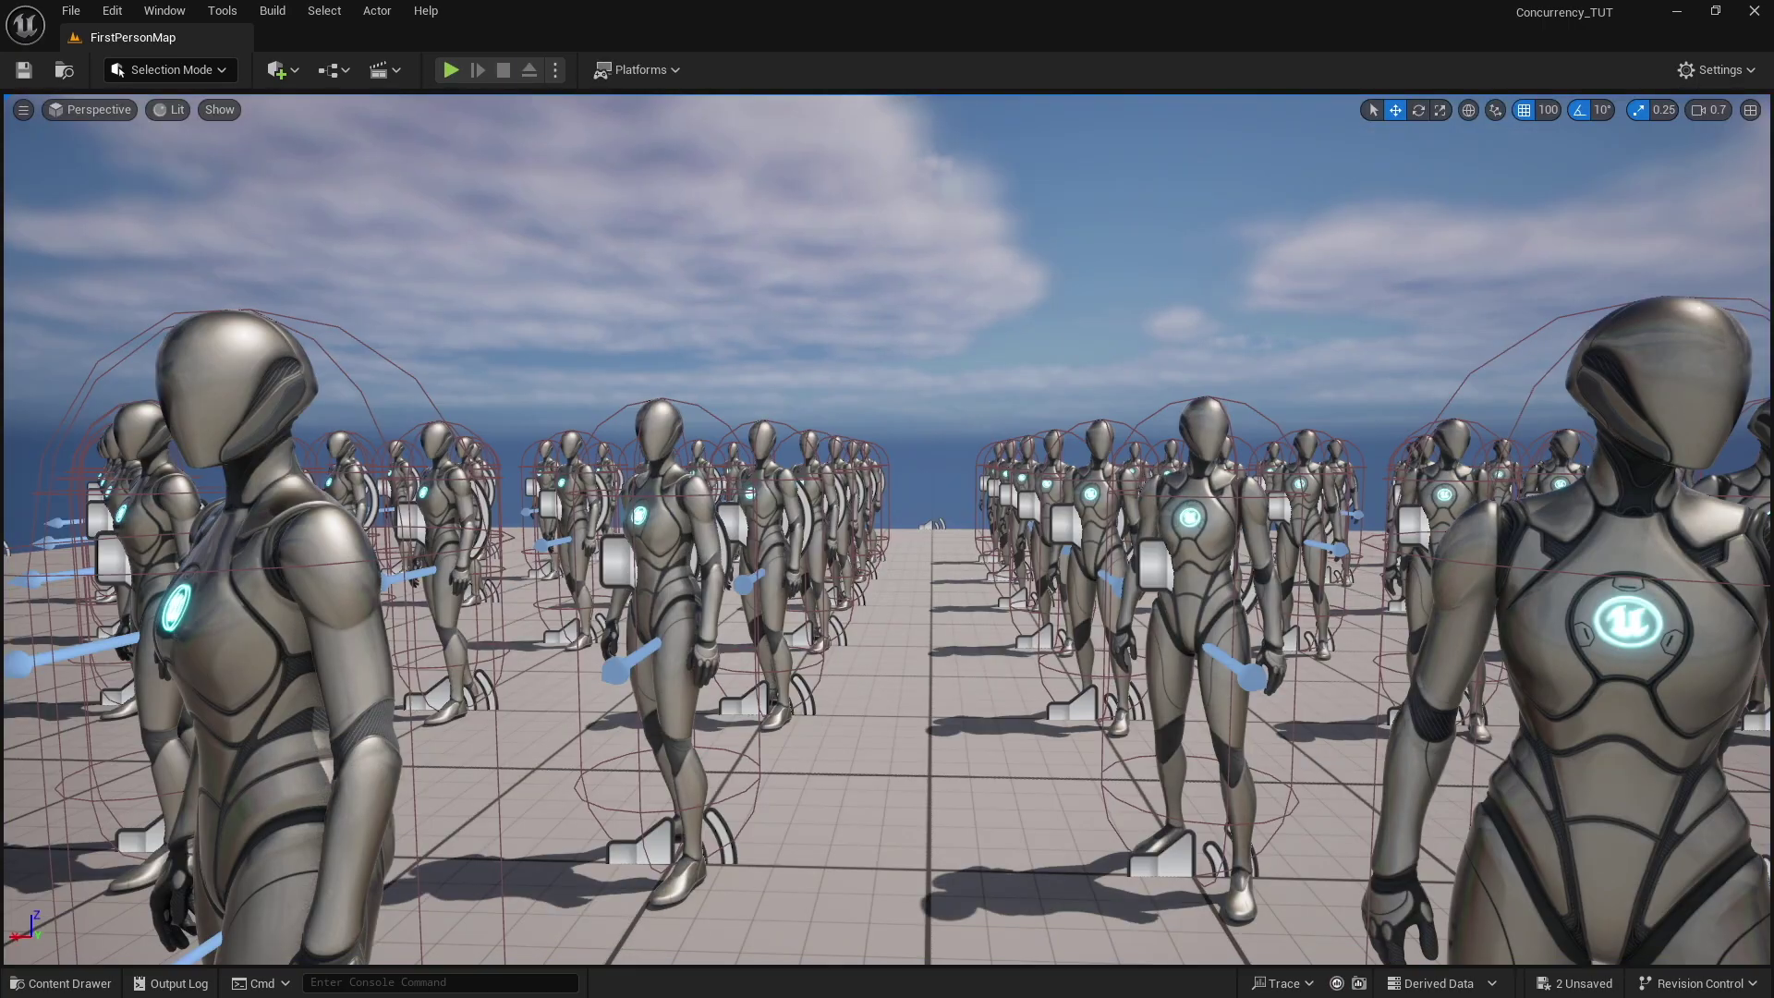
right_drag(1313, 480, 1312, 480)
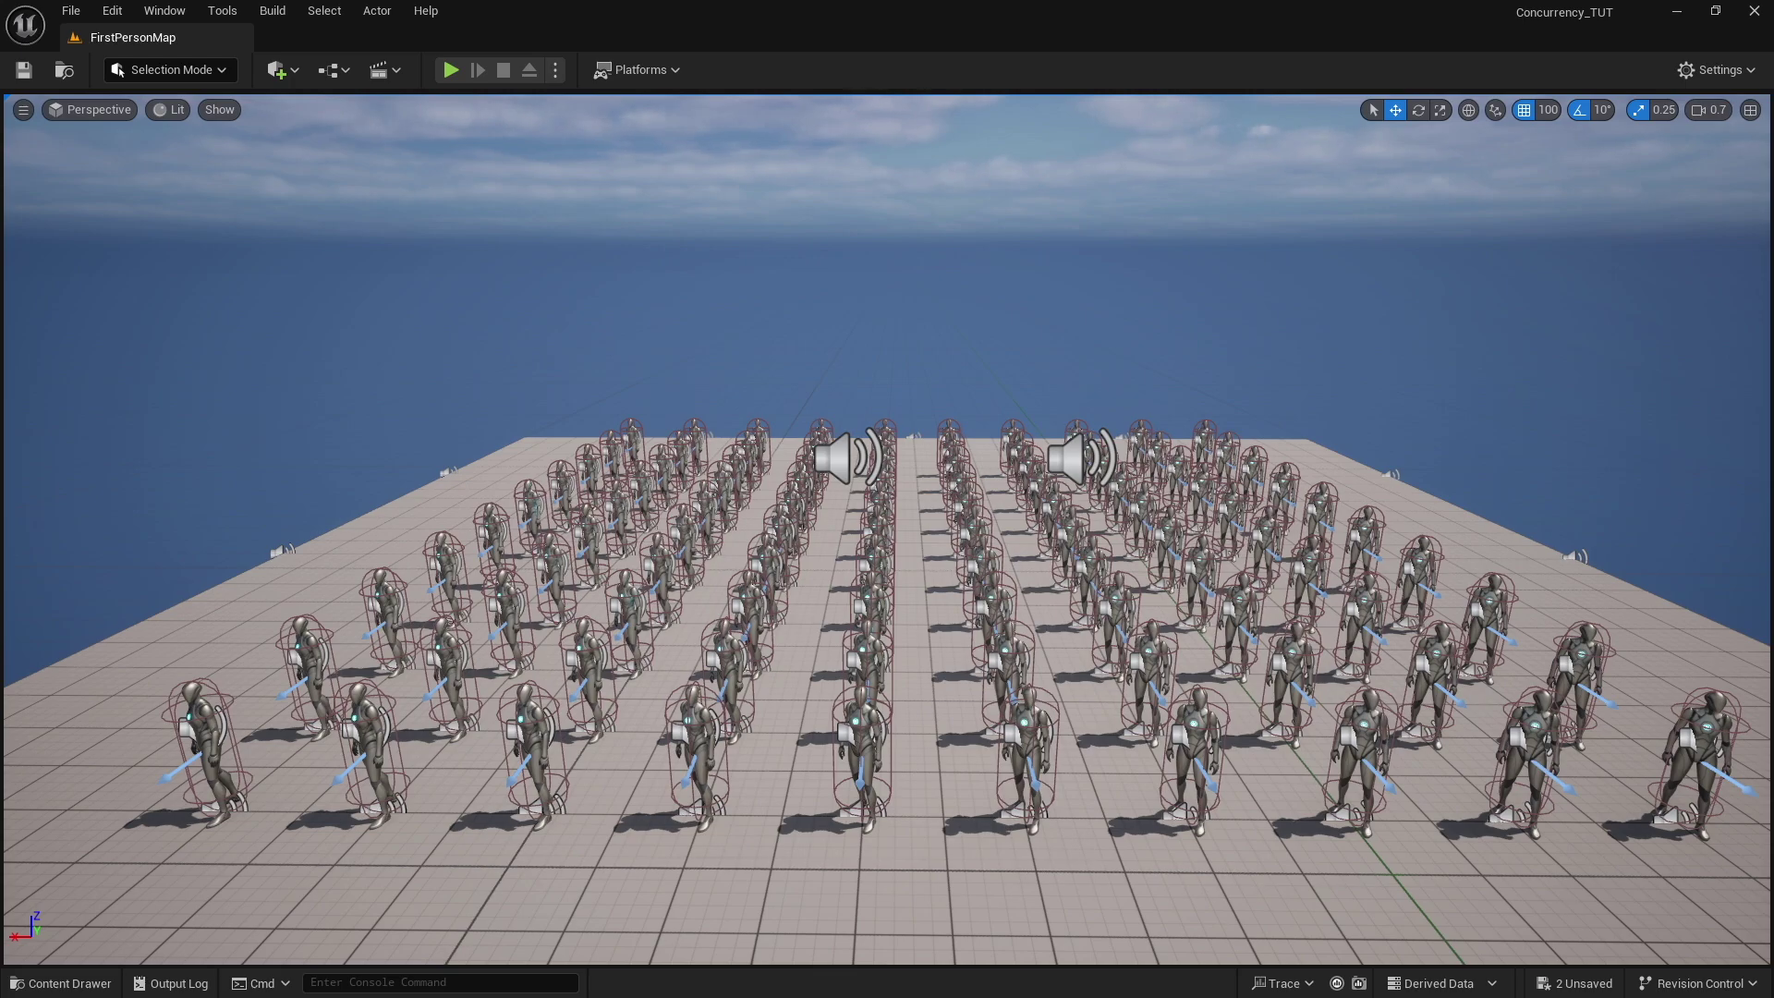
scroll(1374, 668, down, 5)
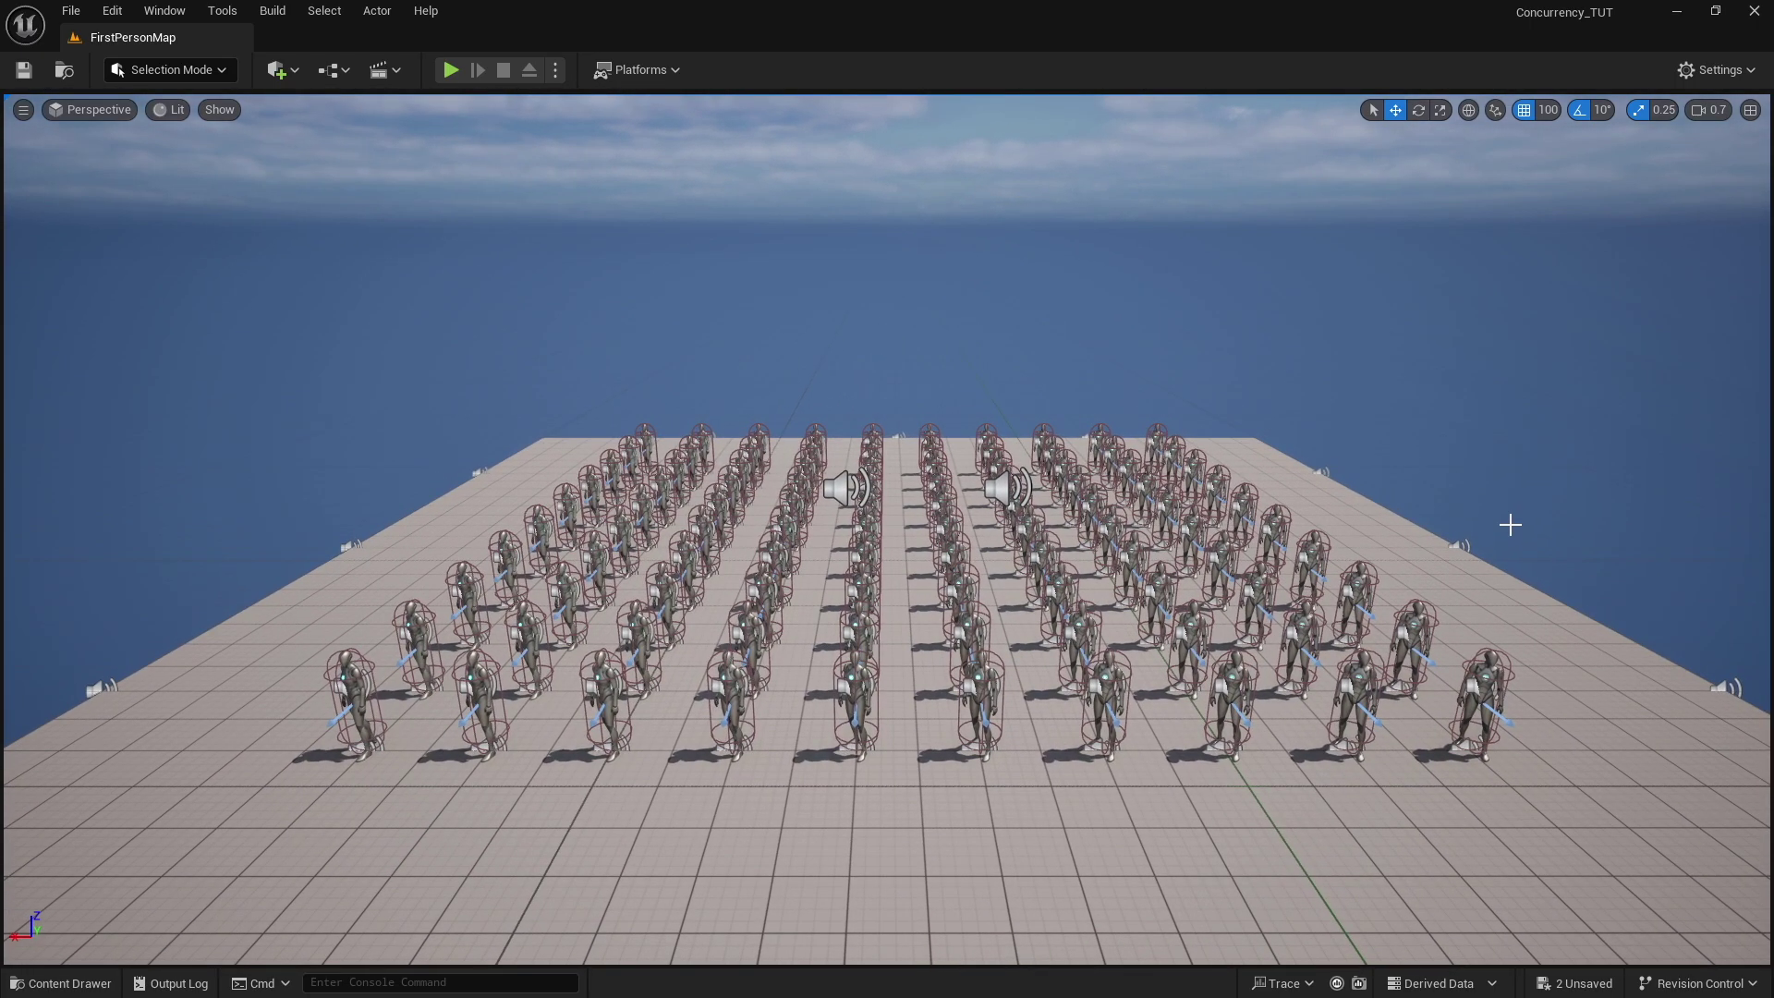
Playtest FirstPersonMap, walking forward through the mannequin crowd and turning to look back.
click(452, 71)
key(w)
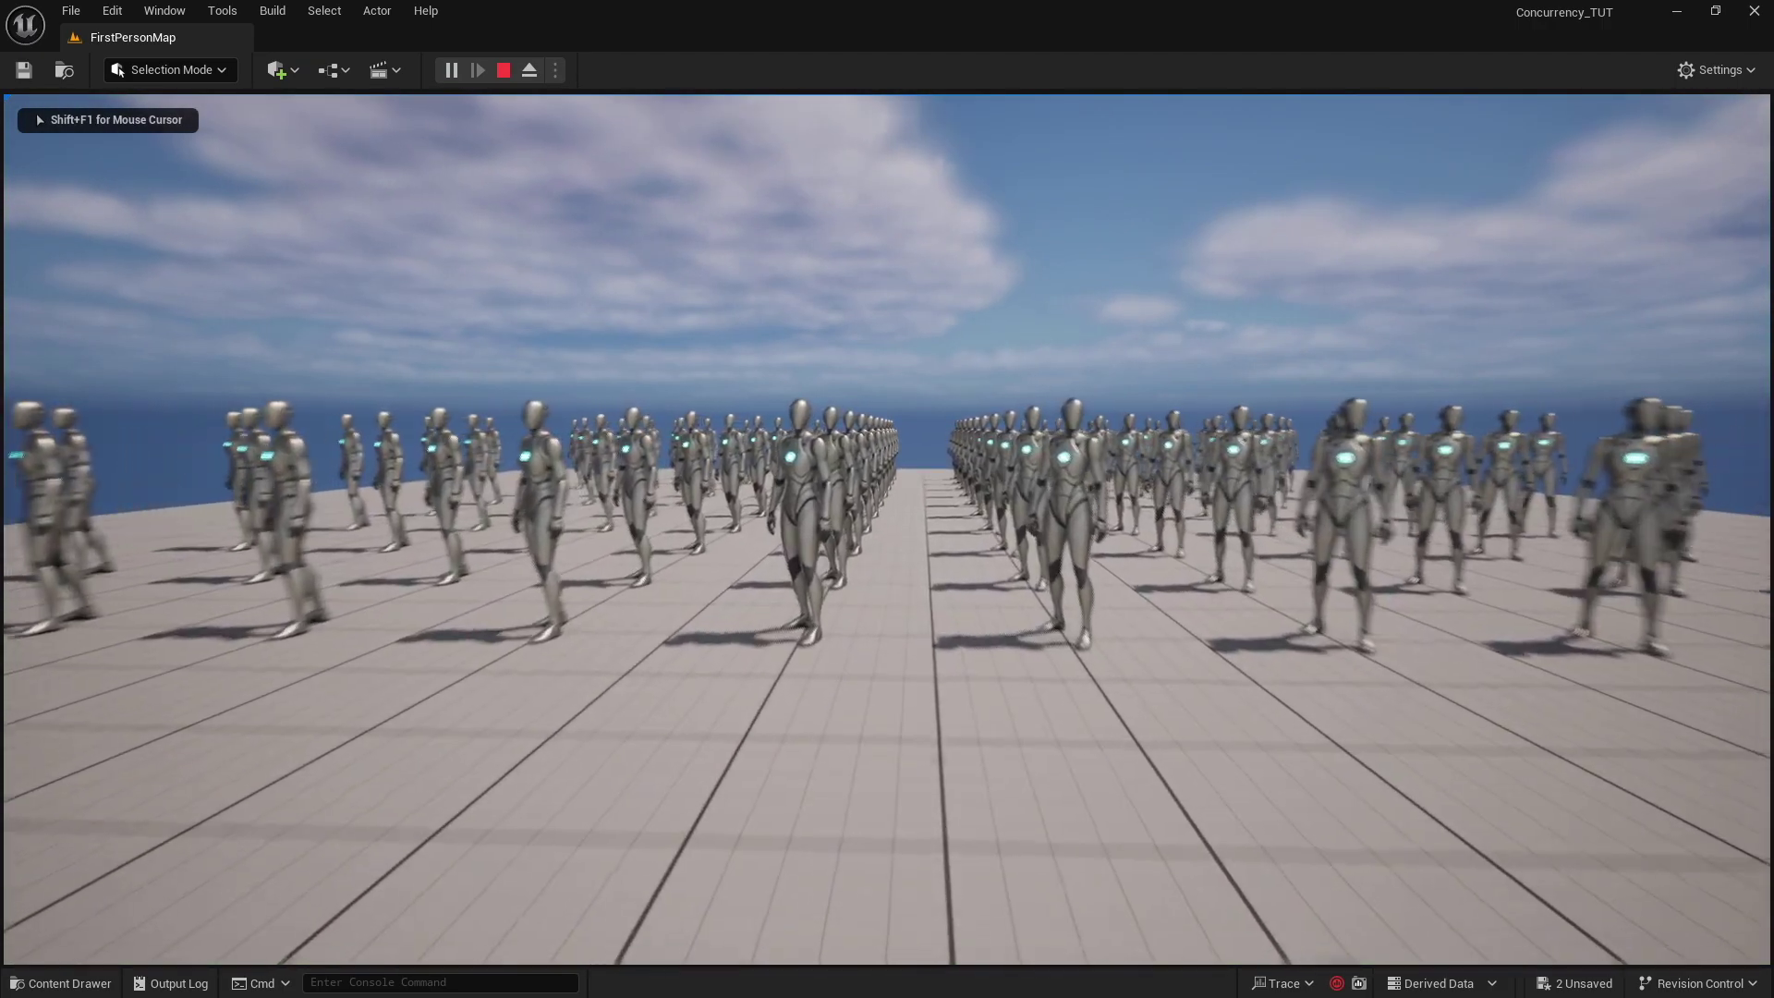
key(w)
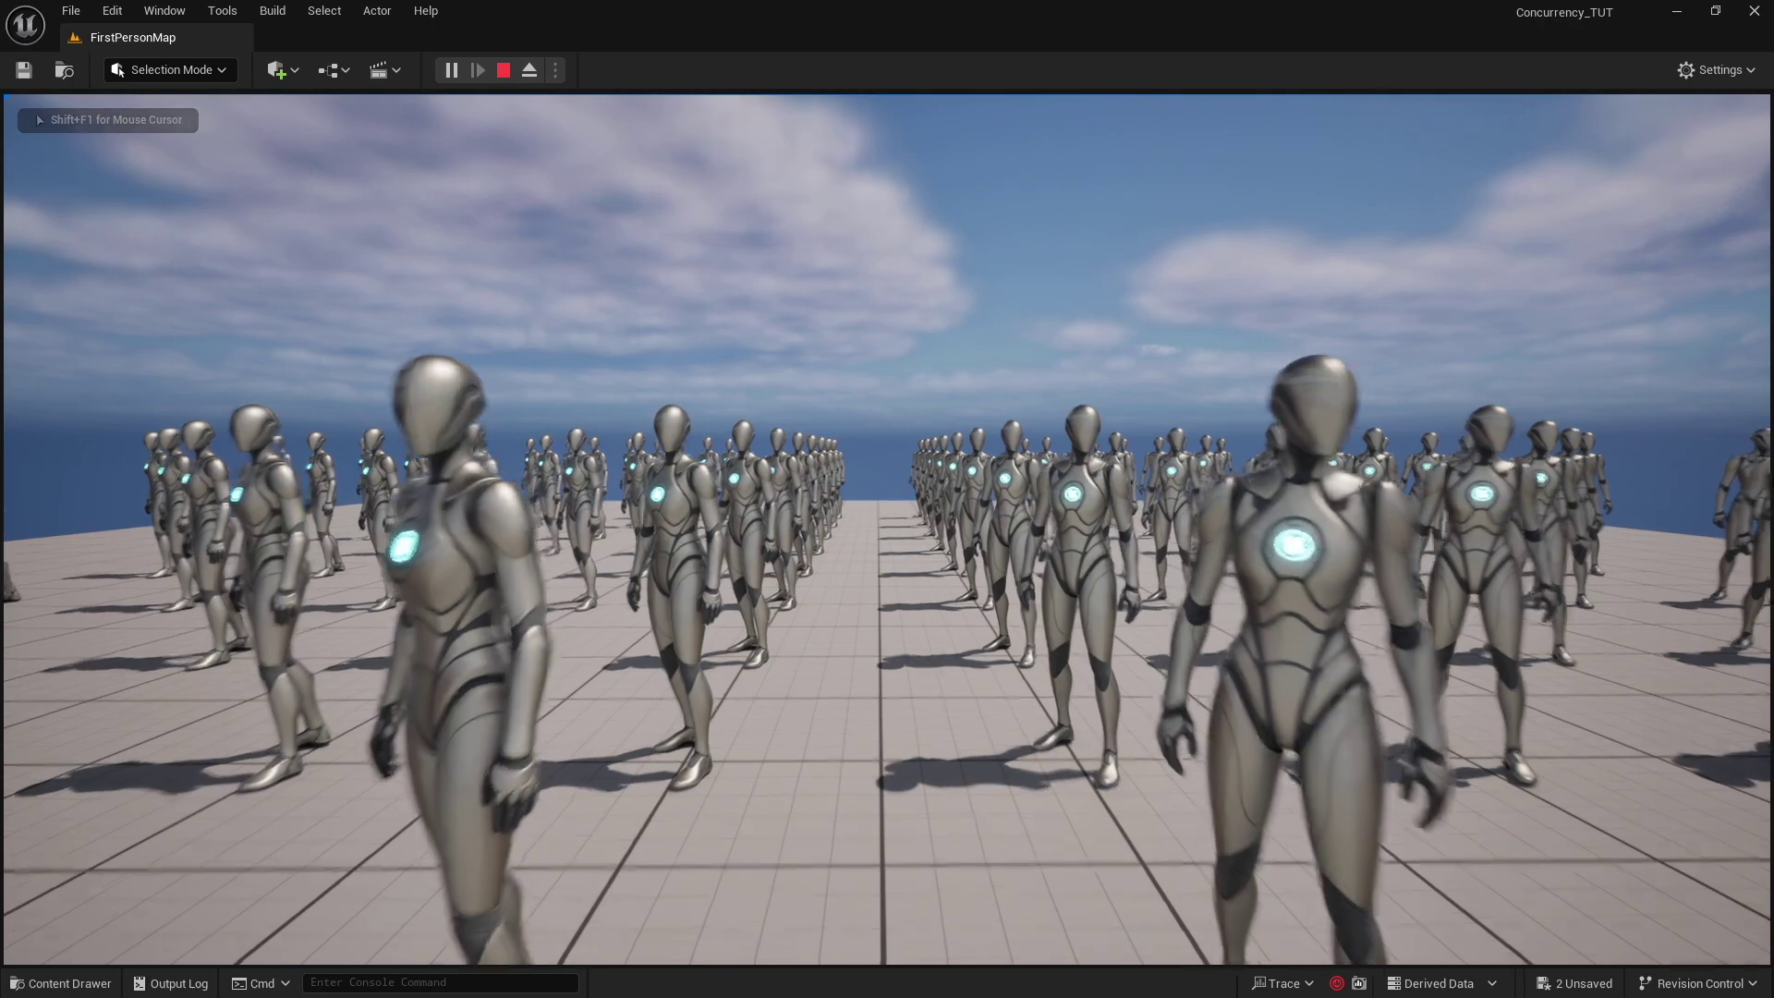
key(w)
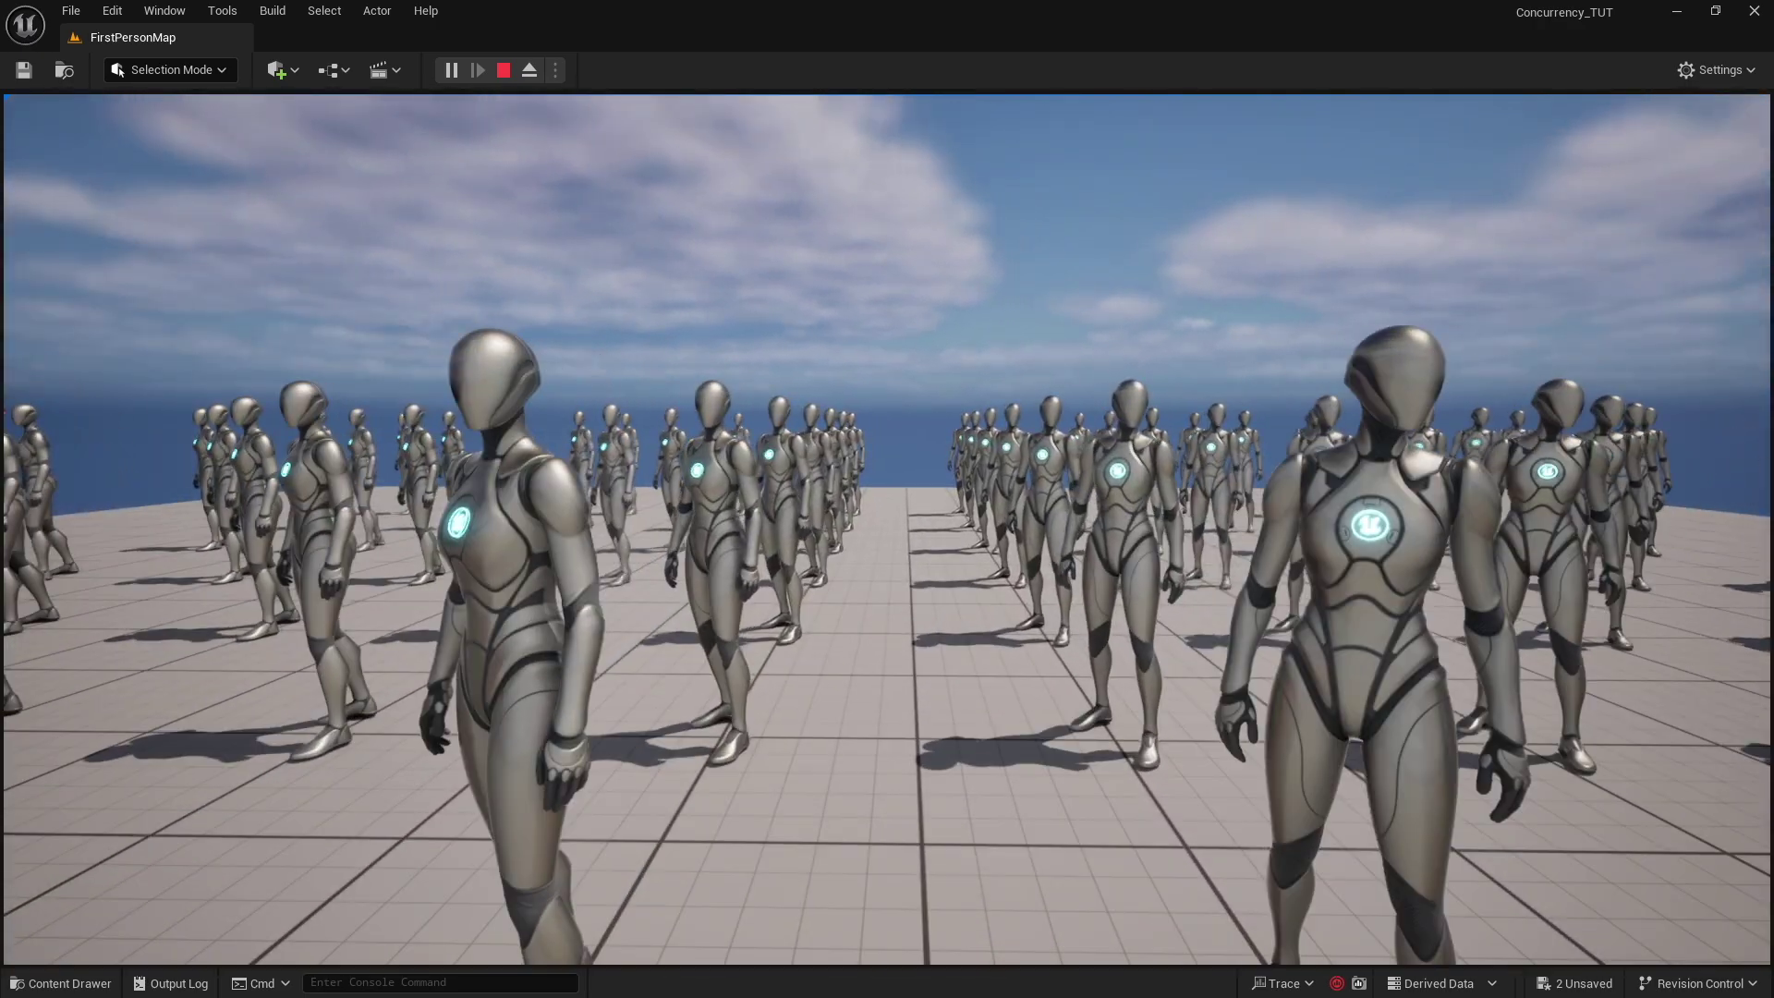
key(w)
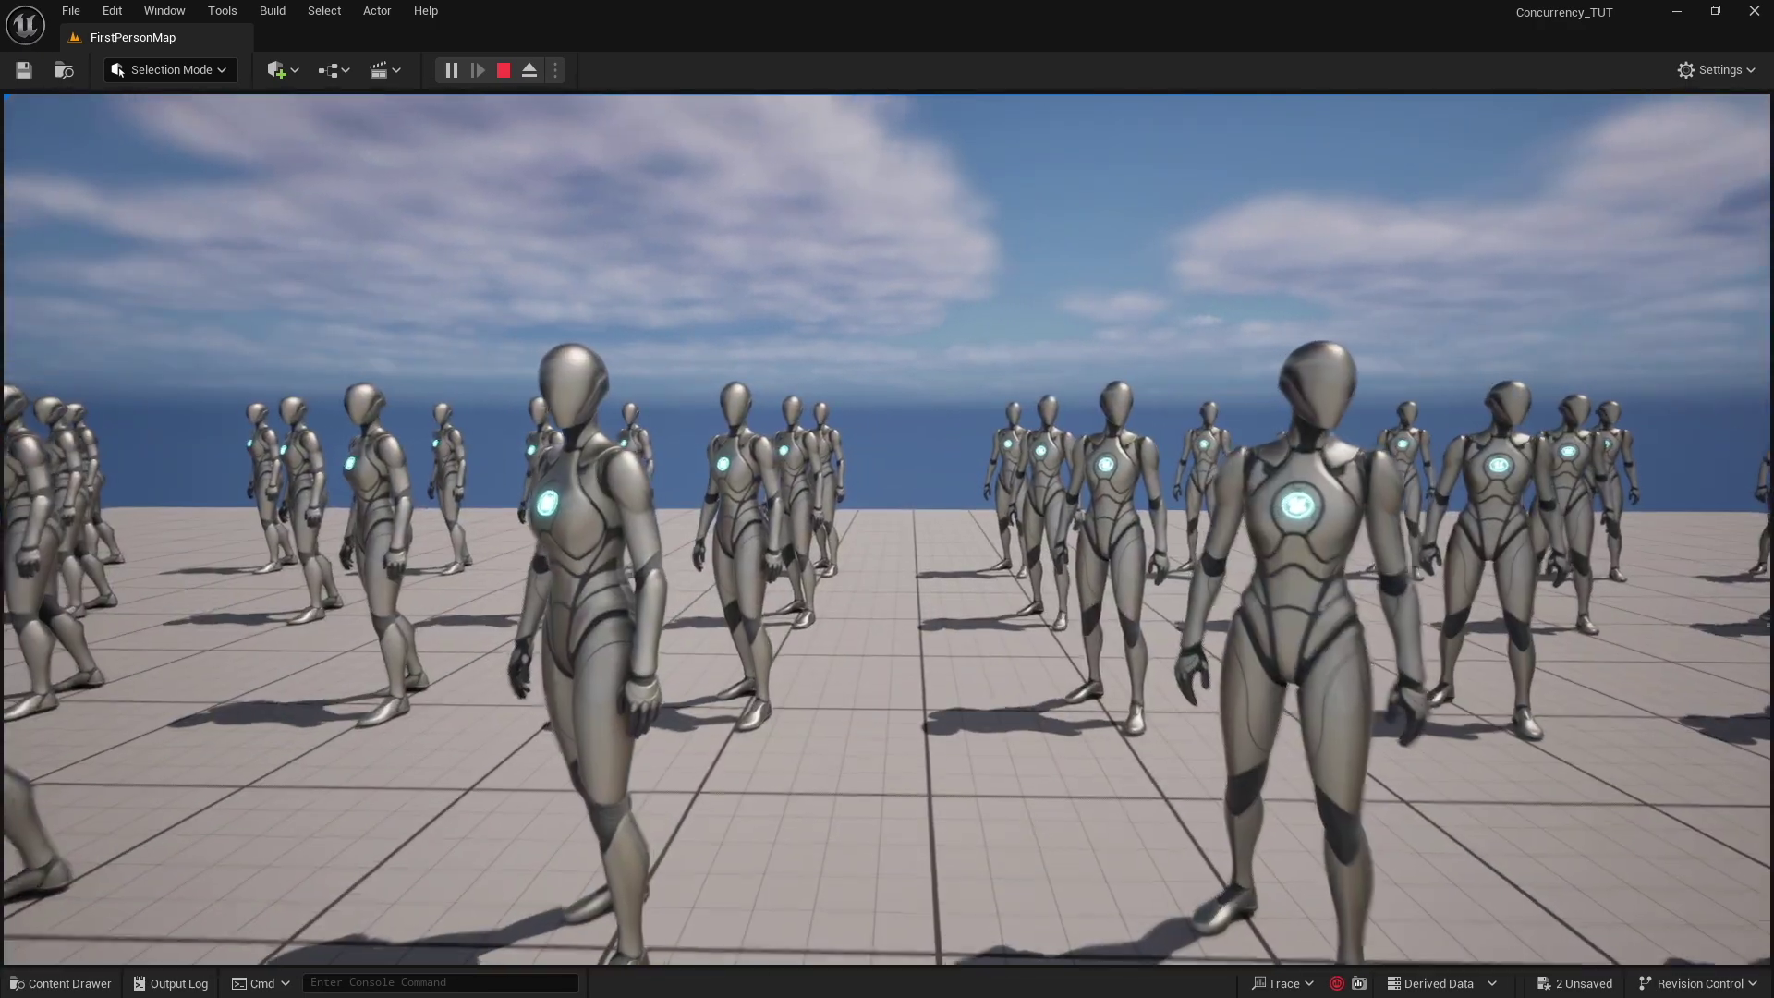
key(w)
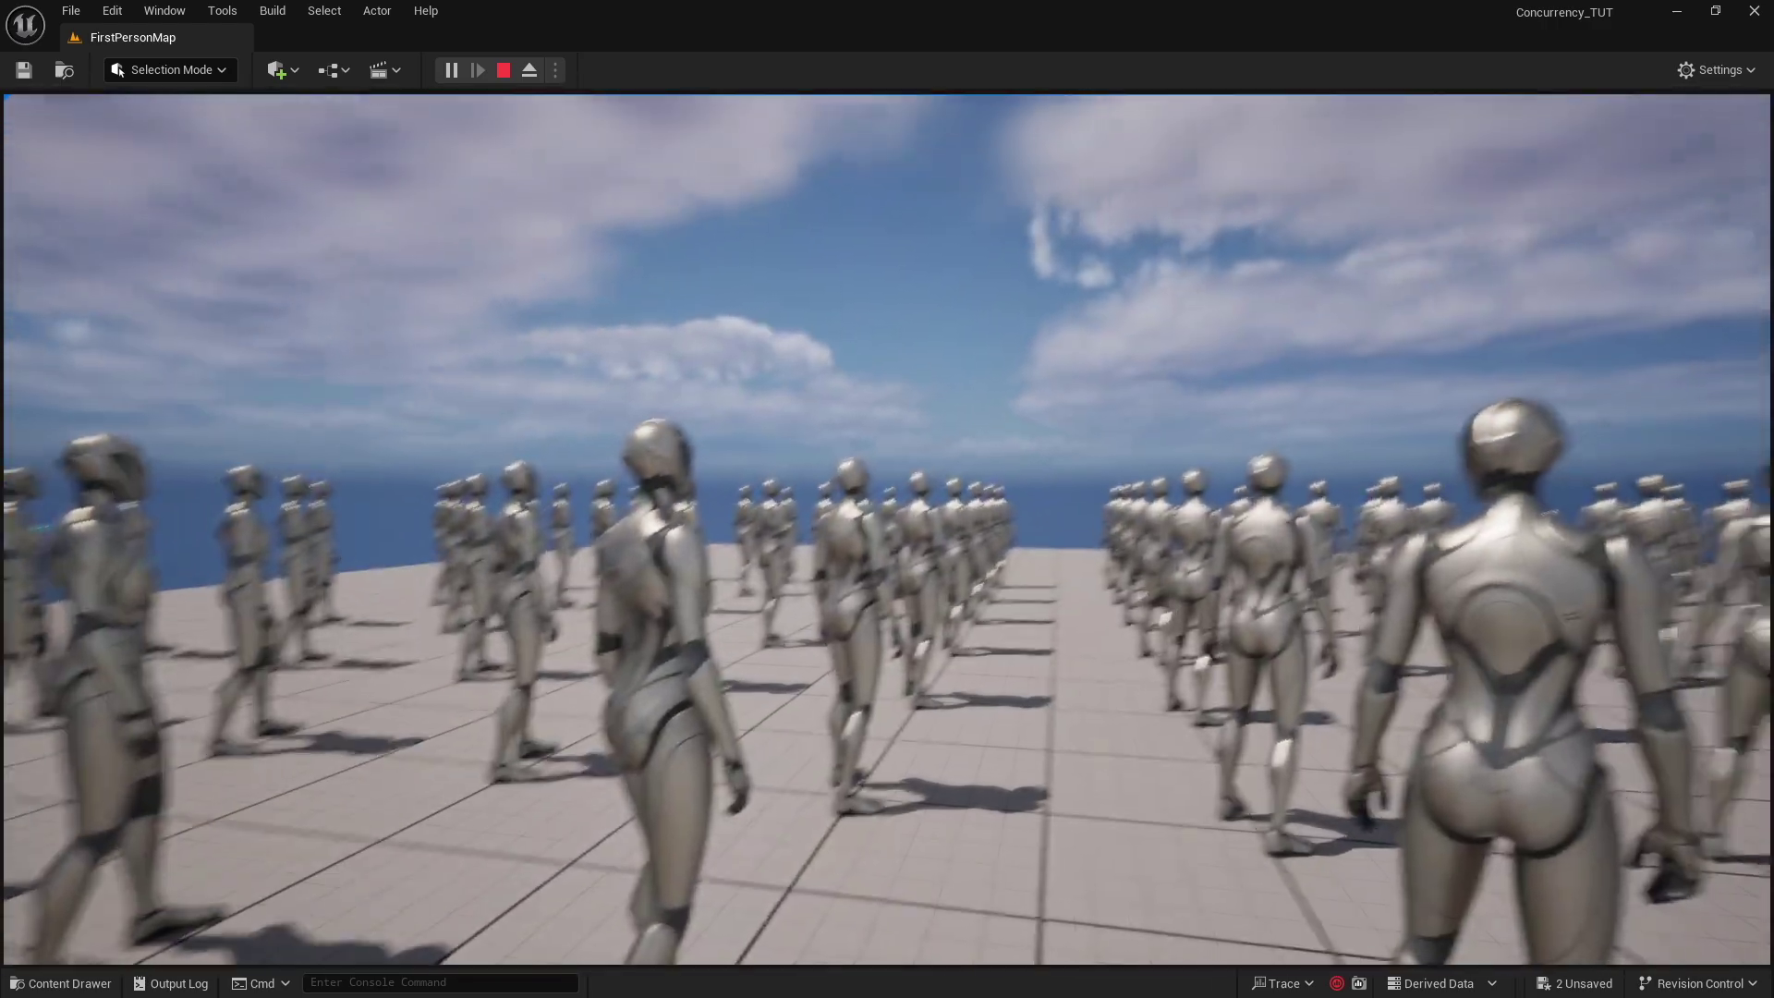